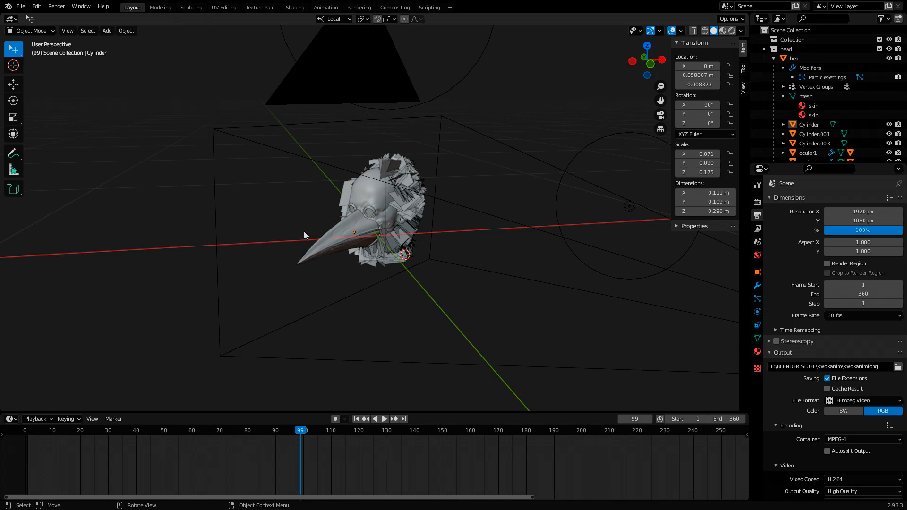
- Preview the bird head up close in rendered viewport shading
scroll(294, 232, up, 5)
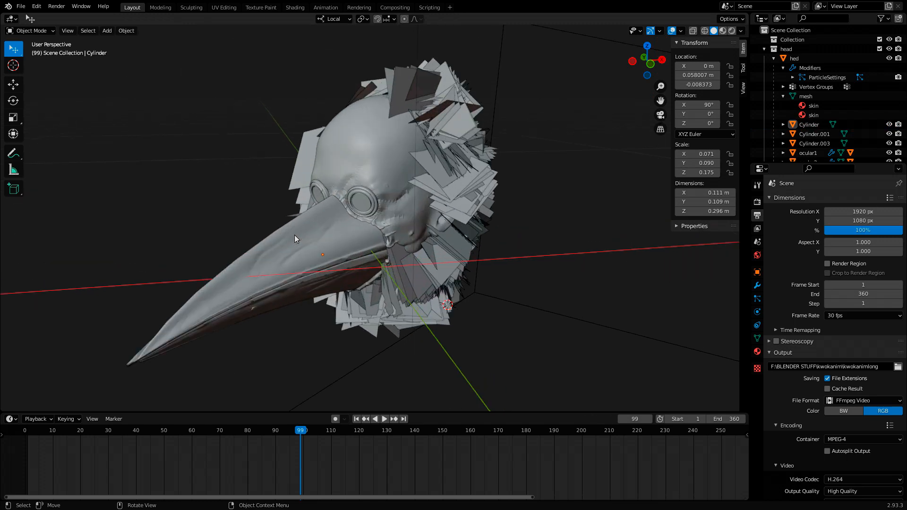
middle_drag(294, 235, 270, 220)
scroll(270, 219, down, 4)
key(z)
click(300, 178)
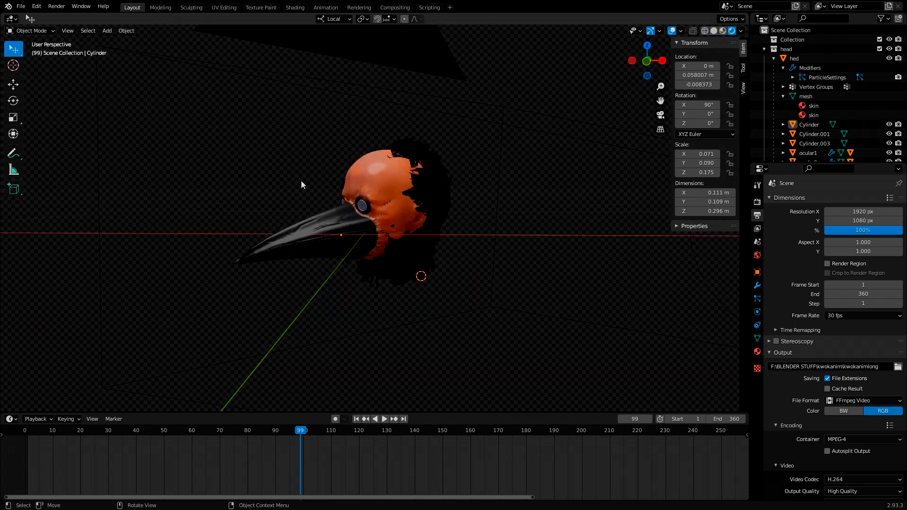
scroll(257, 204, up, 2)
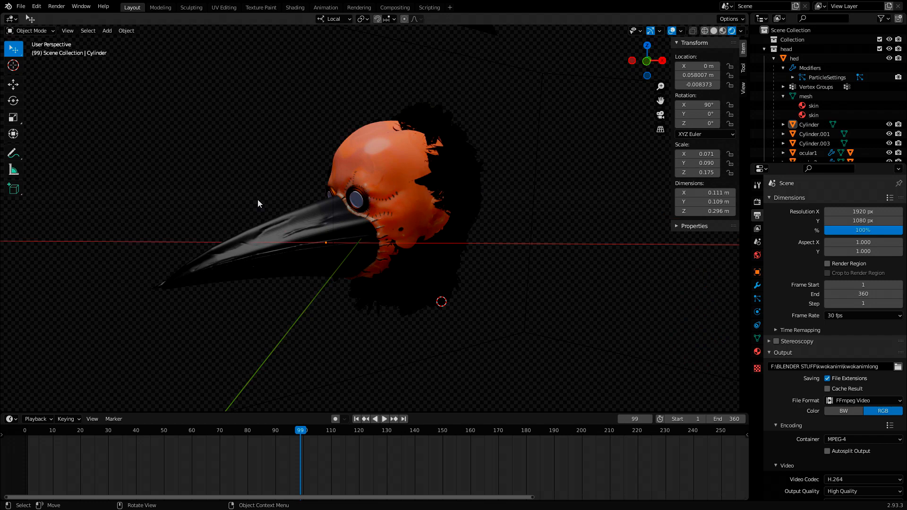
- Render frame 99, close the render result and return the viewport to solid shading
key(ctrl+F12)
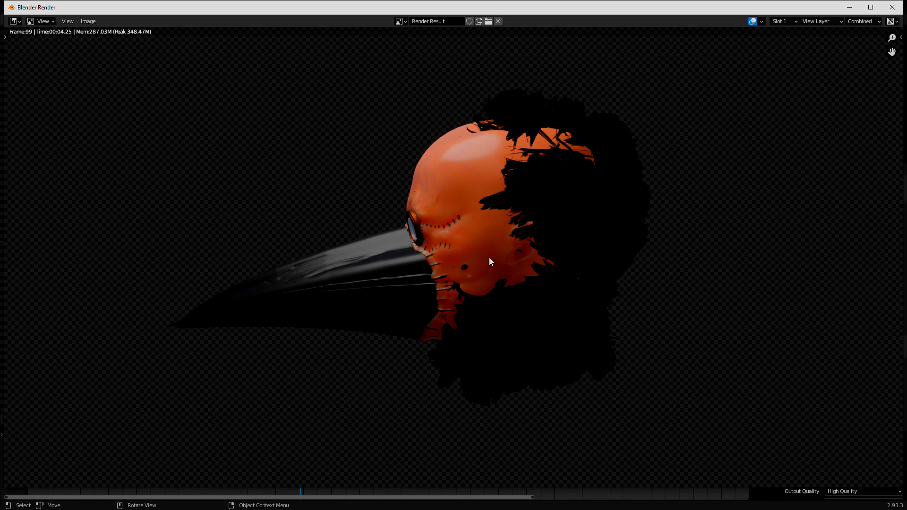
click(892, 7)
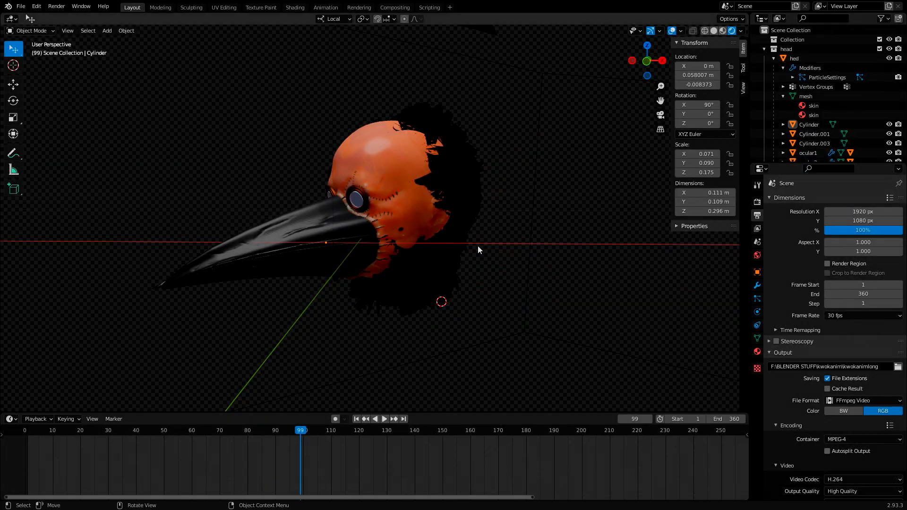
key(z)
click(469, 200)
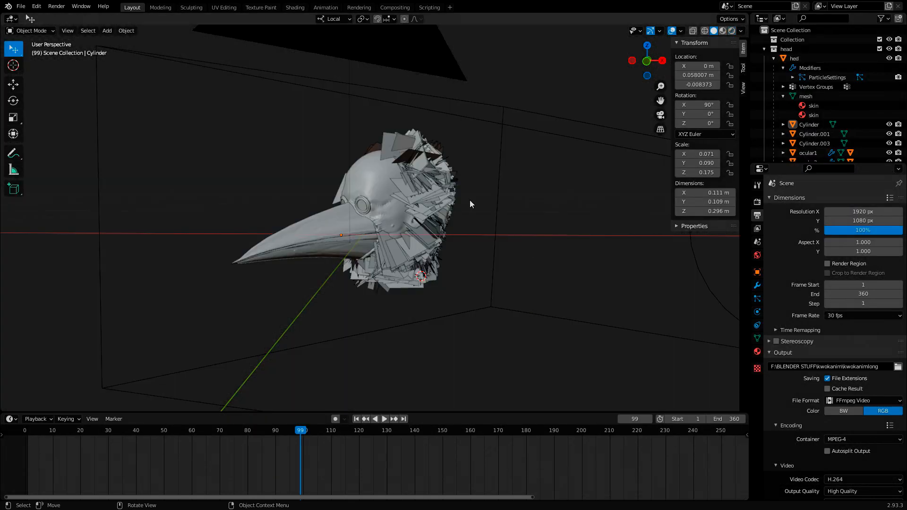
- Switch to the Compositing workspace, enable Use Nodes and move the Composite node slightly
click(395, 8)
drag(319, 199, 231, 144)
drag(506, 189, 465, 138)
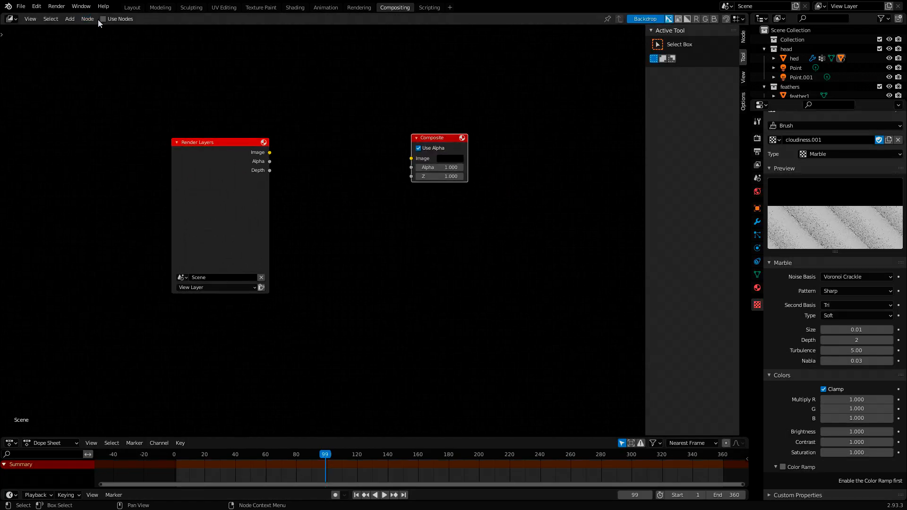
mouse_move(431, 137)
mouse_down()
mouse_move(439, 141)
mouse_move(424, 130)
mouse_up()
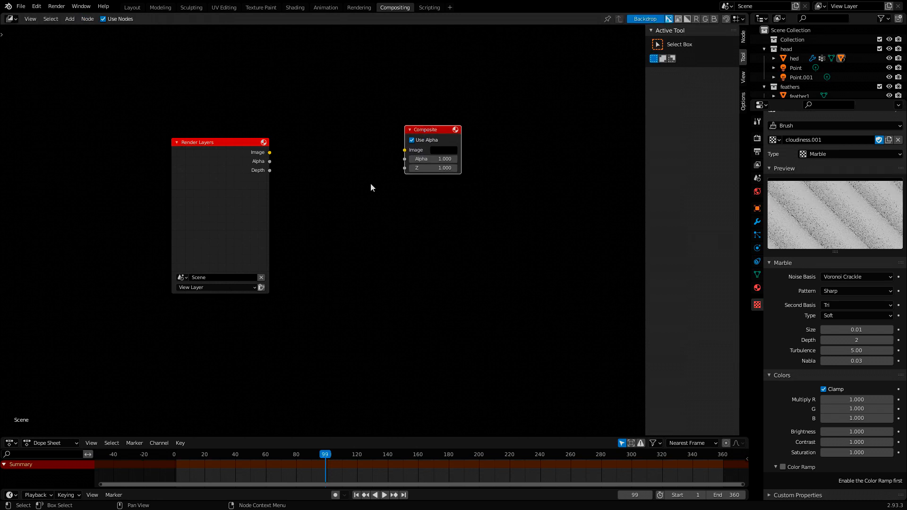
- Add a Viewer node above the Composite node
click(350, 208)
key(shift+a)
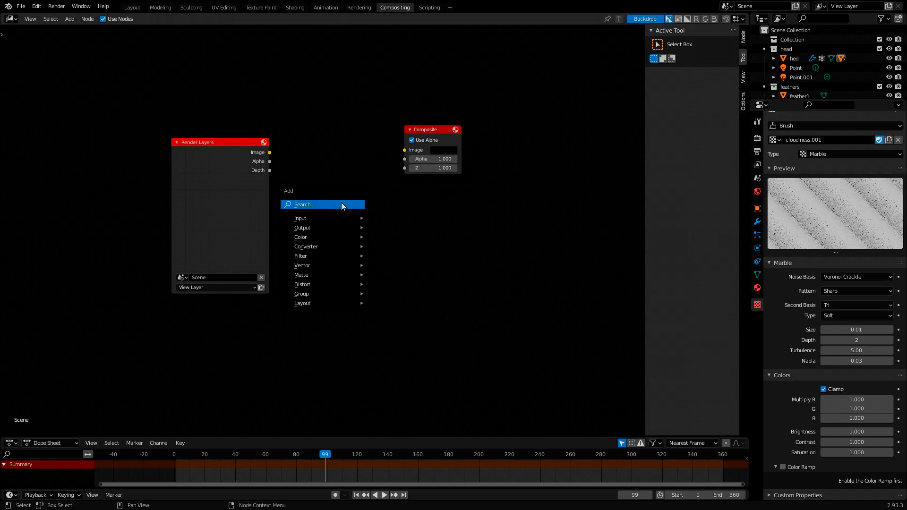
text(vie)
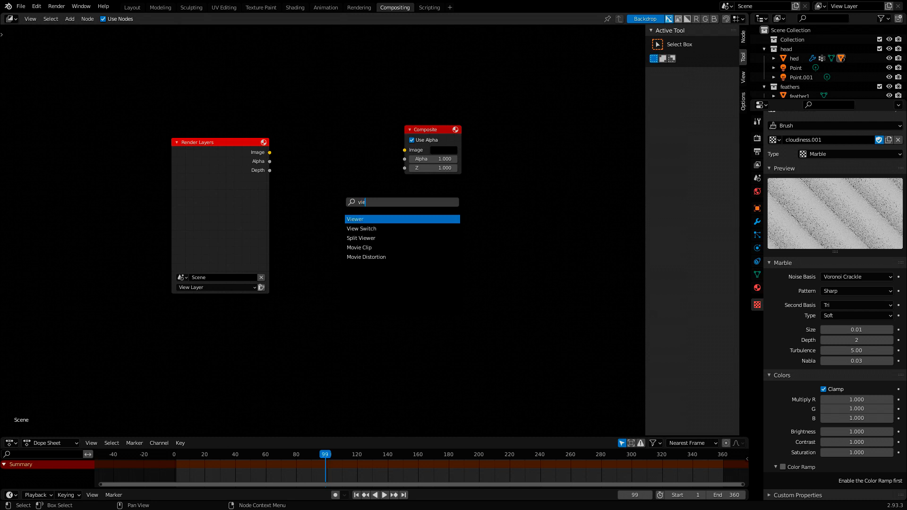
text(w)
click(361, 219)
click(426, 79)
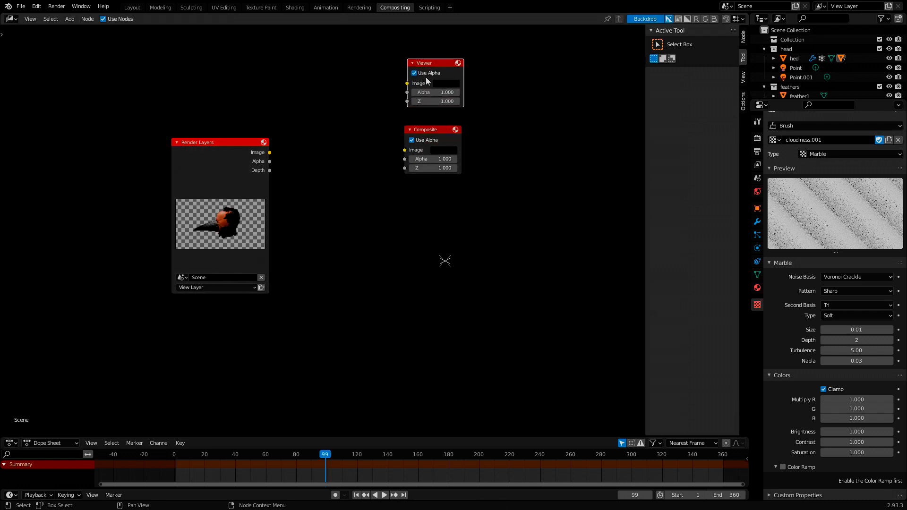
- Connect the Render Layers Image output to the Viewer, and shift the Viewer and Composite nodes farther from Render Layers
drag(269, 152, 407, 83)
drag(445, 129, 570, 130)
drag(437, 62, 548, 64)
middle_drag(423, 240, 360, 209)
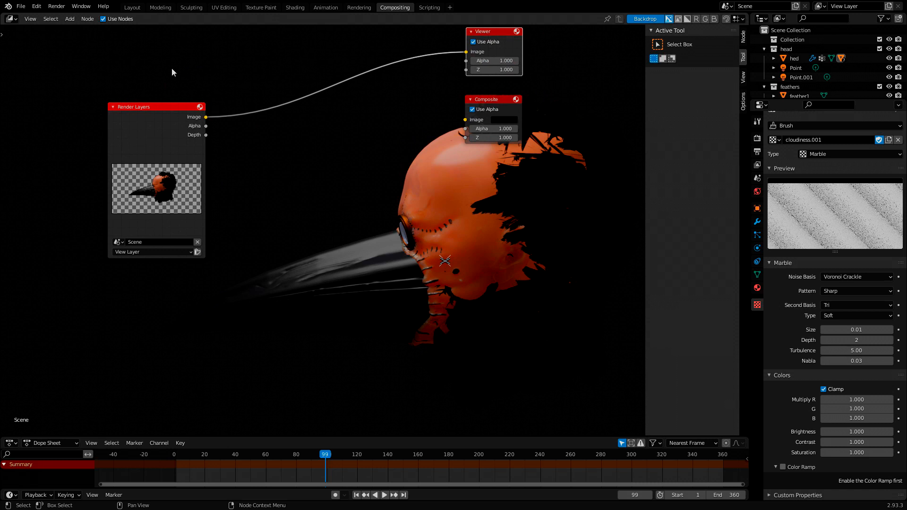
- Return to the Layout workspace and look through the output, view layer, scene and render properties for the Film Transparent option
click(132, 7)
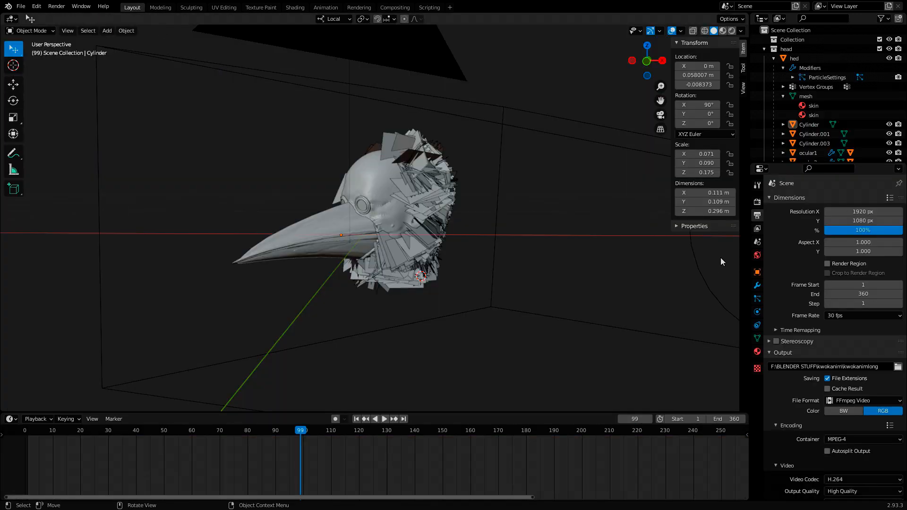
click(757, 242)
click(757, 229)
click(757, 216)
scroll(807, 346, down, 5)
scroll(805, 347, down, 1)
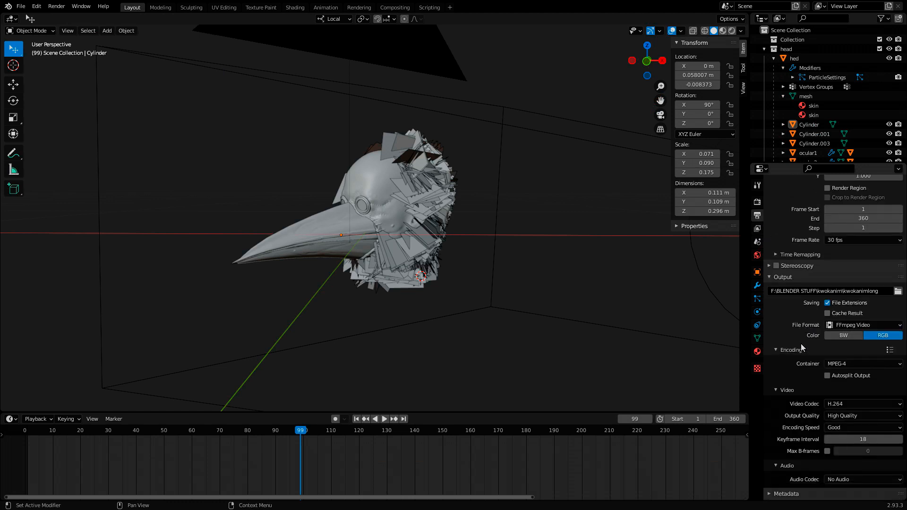
scroll(801, 345, up, 5)
click(757, 202)
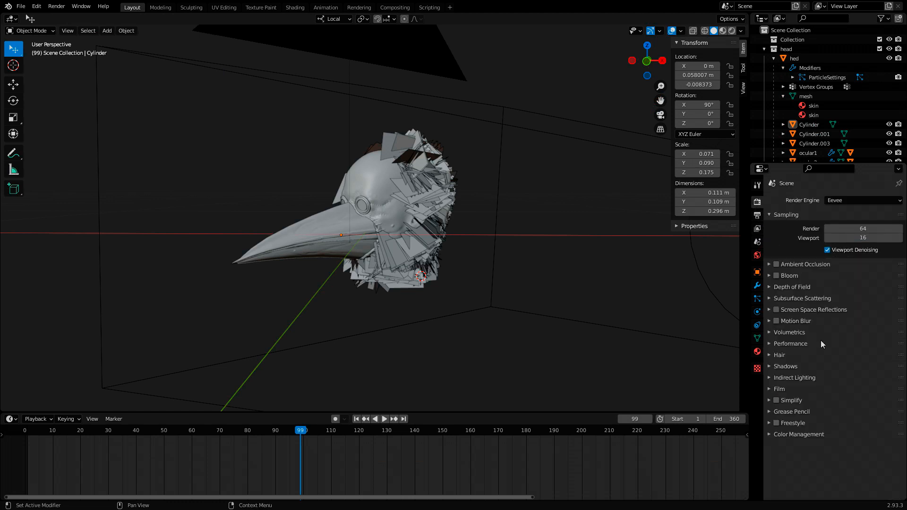
click(757, 241)
click(757, 215)
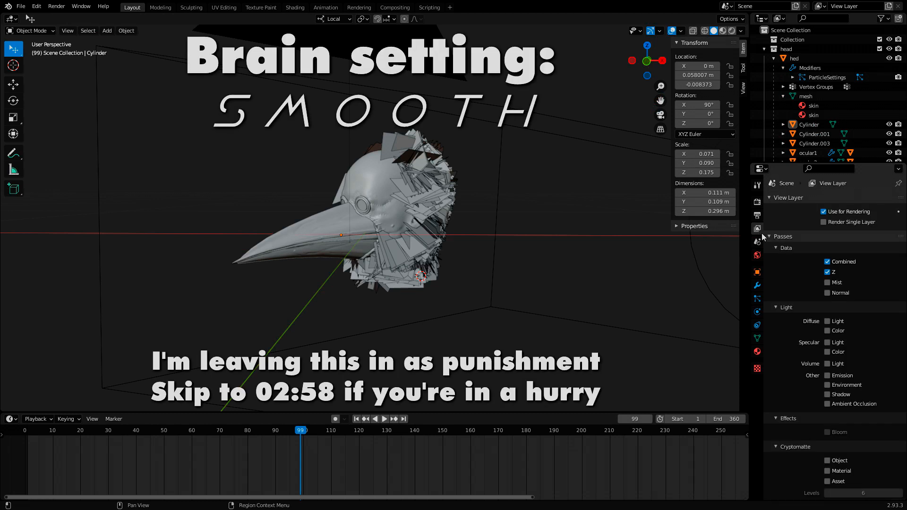
scroll(784, 287, down, 2)
scroll(793, 265, up, 2)
scroll(803, 248, down, 4)
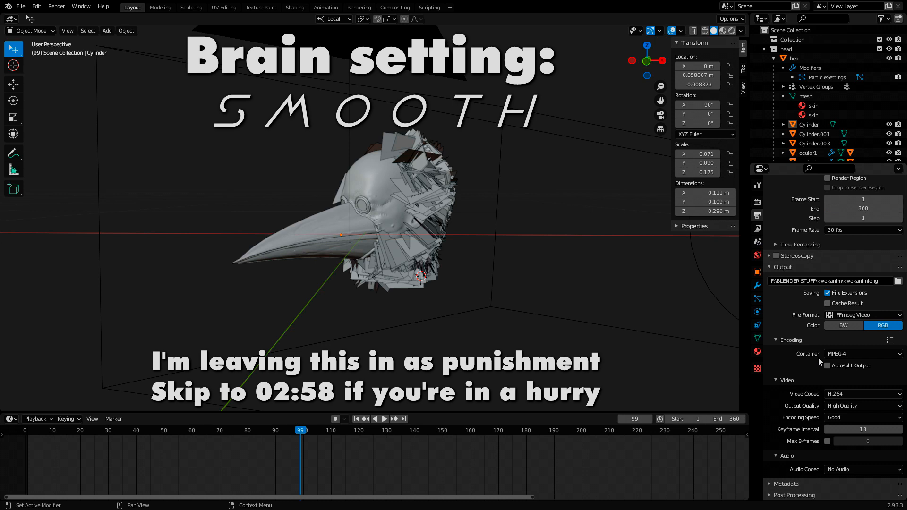
scroll(818, 358, up, 4)
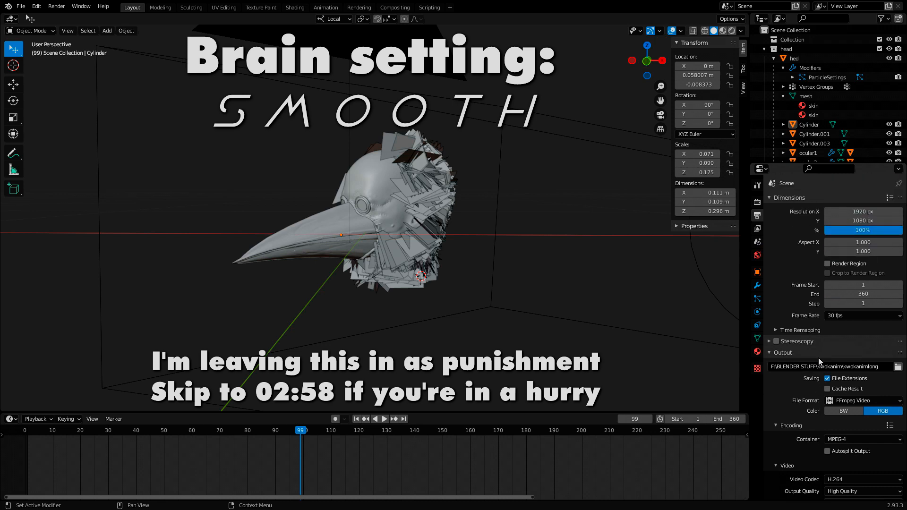
click(757, 202)
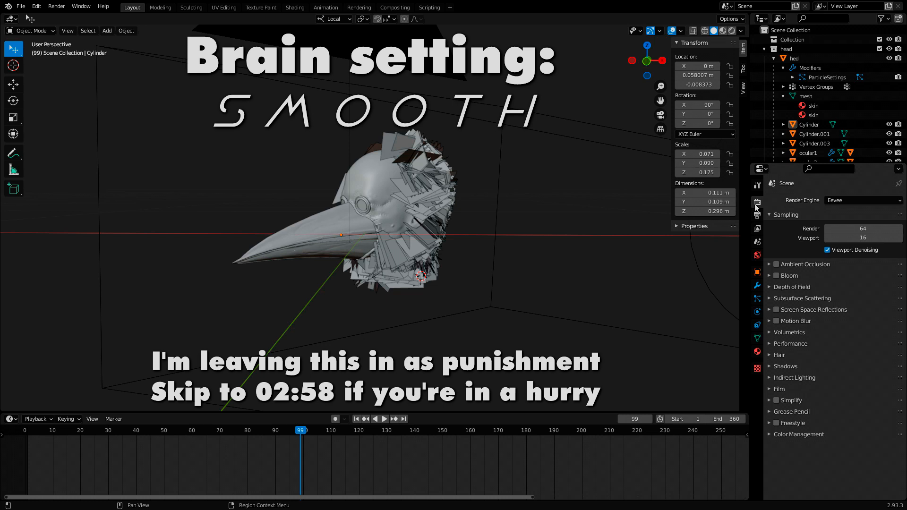
click(757, 228)
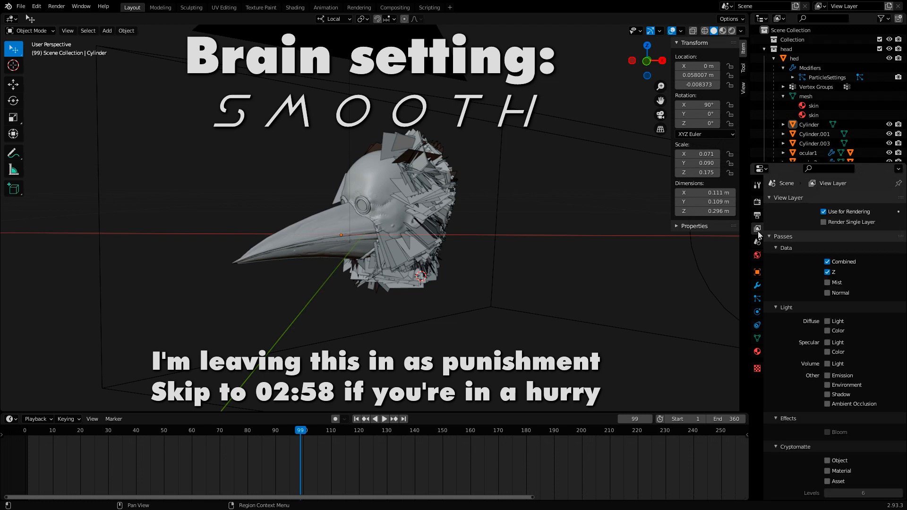
scroll(805, 301, down, 3)
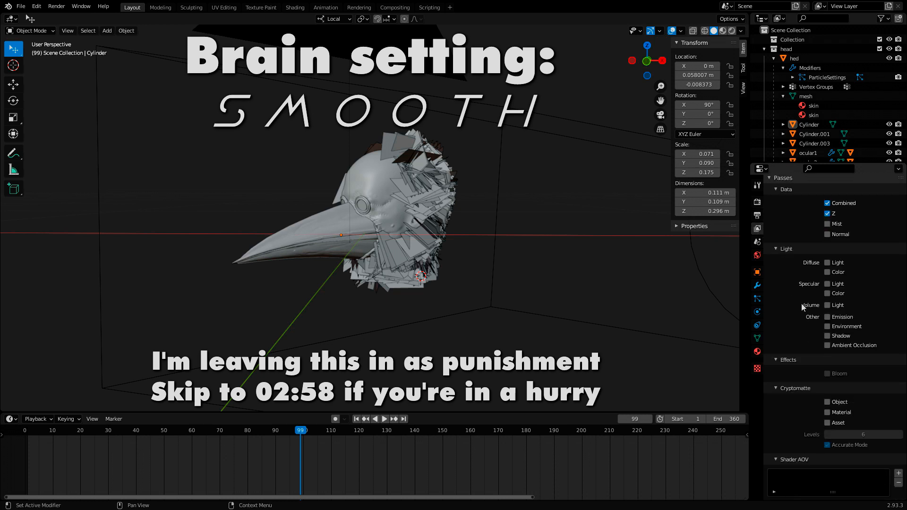
scroll(802, 306, up, 3)
click(757, 242)
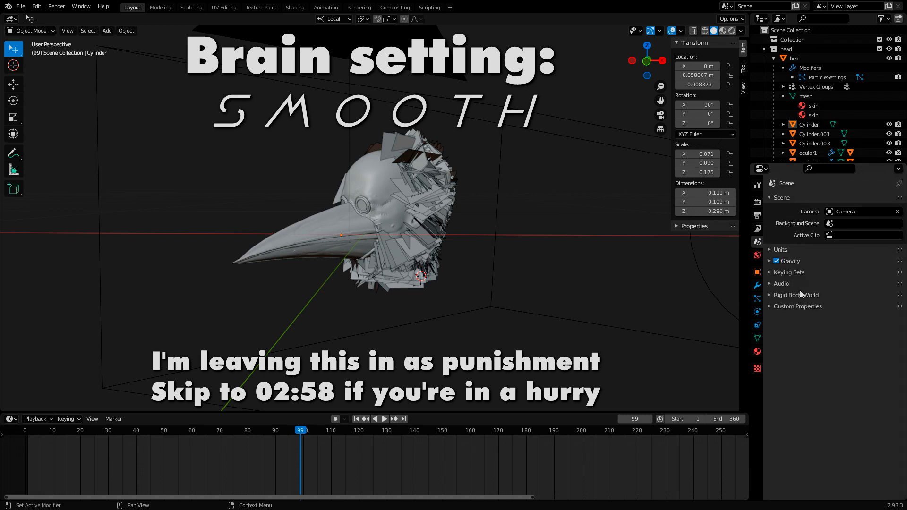
click(757, 255)
click(757, 185)
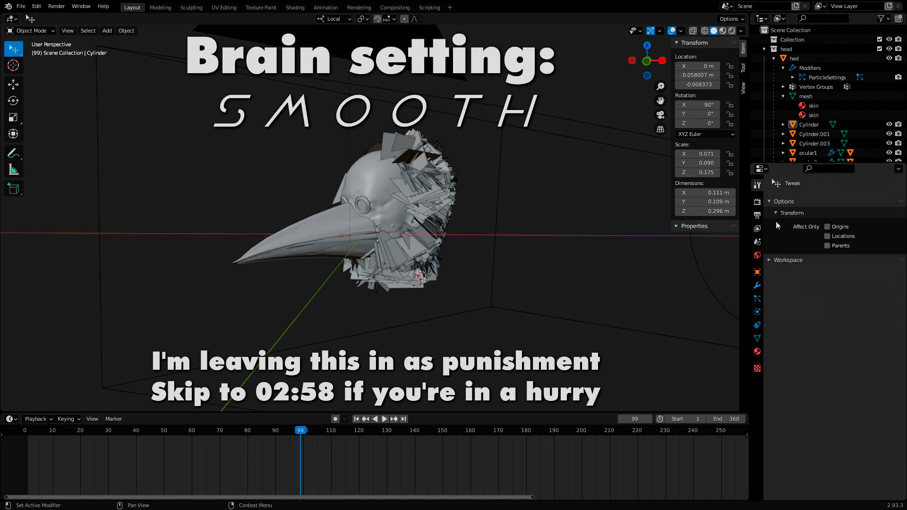
click(757, 201)
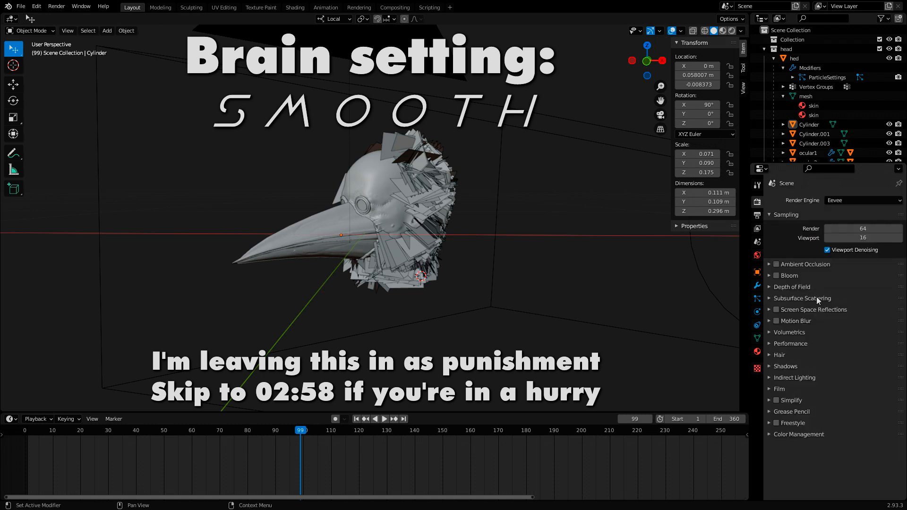
click(769, 389)
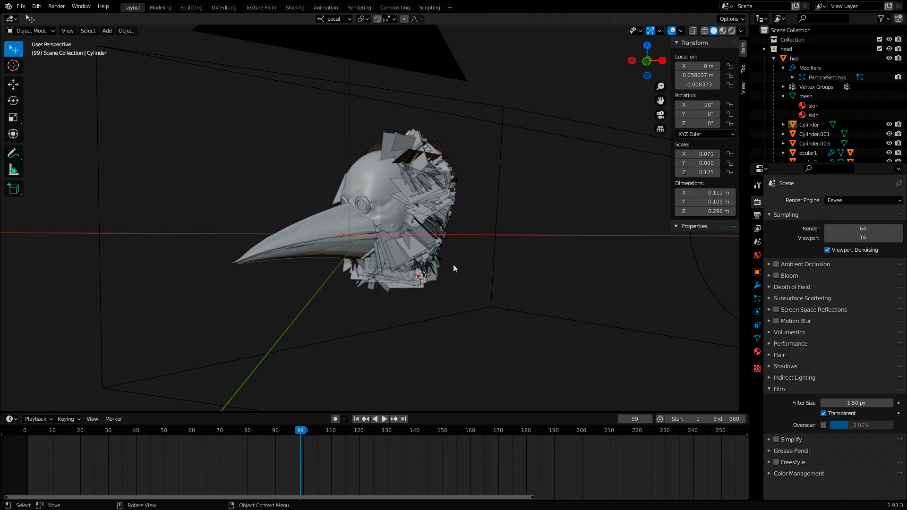
- Back in the Compositing workspace, insert an RGB to BW node on the link between Render Layers and Viewer
click(395, 7)
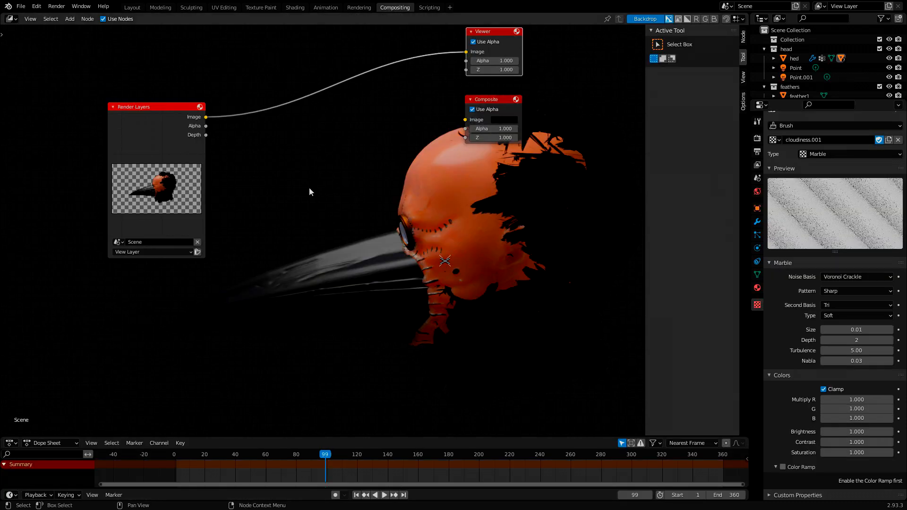
middle_drag(308, 188, 345, 162)
scroll(261, 207, down, 2)
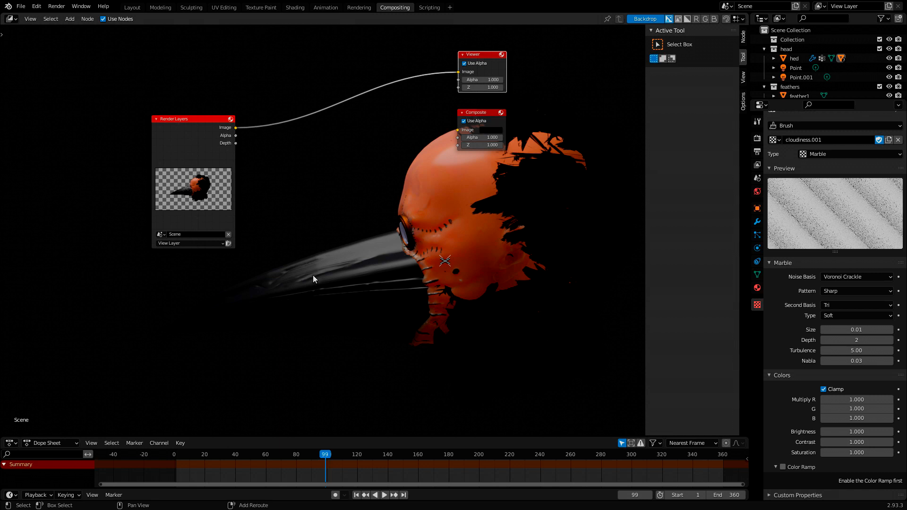
key(shift+a)
click(295, 274)
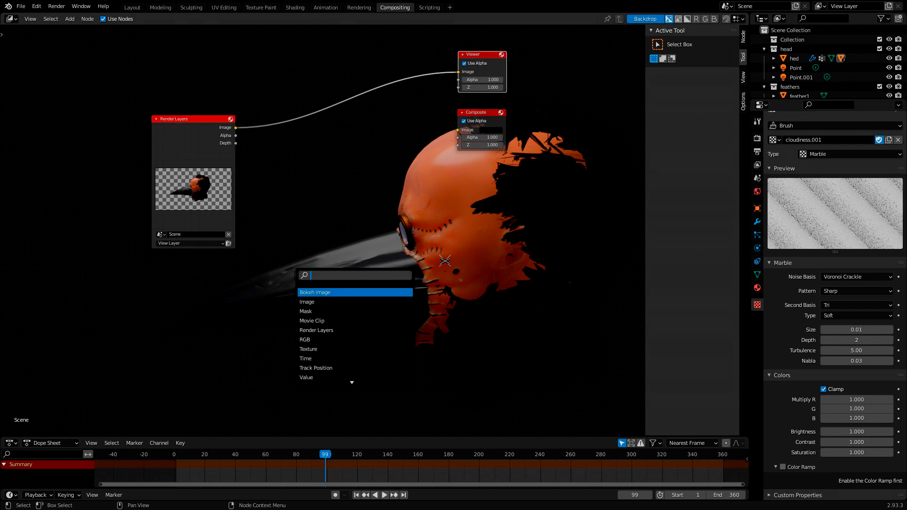
text(rg)
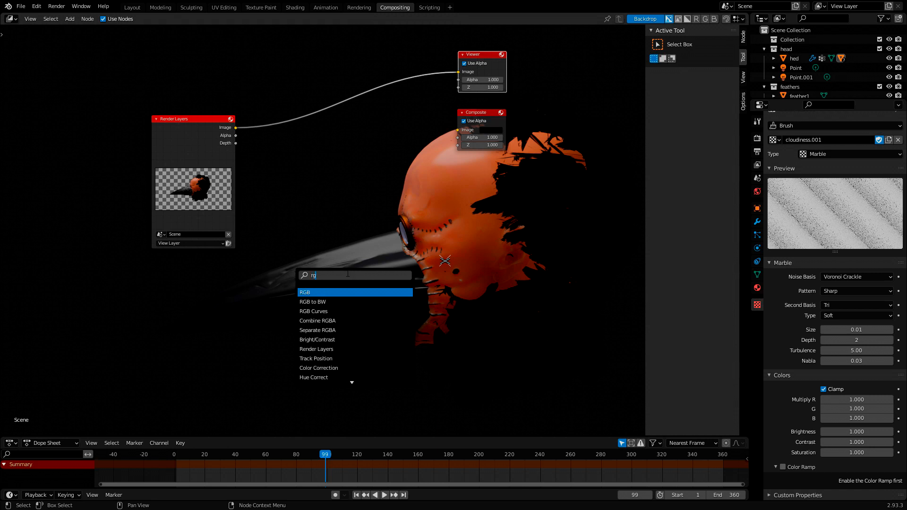
click(321, 301)
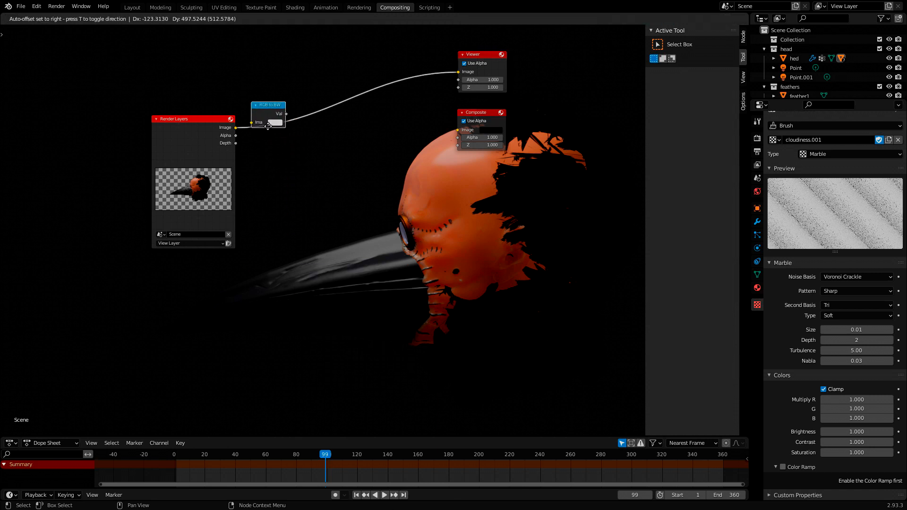
click(280, 137)
- Insert an Alpha Over node between Render Layers and RGB to BW, with the render feeding its second Image input
middle_drag(357, 163, 309, 216)
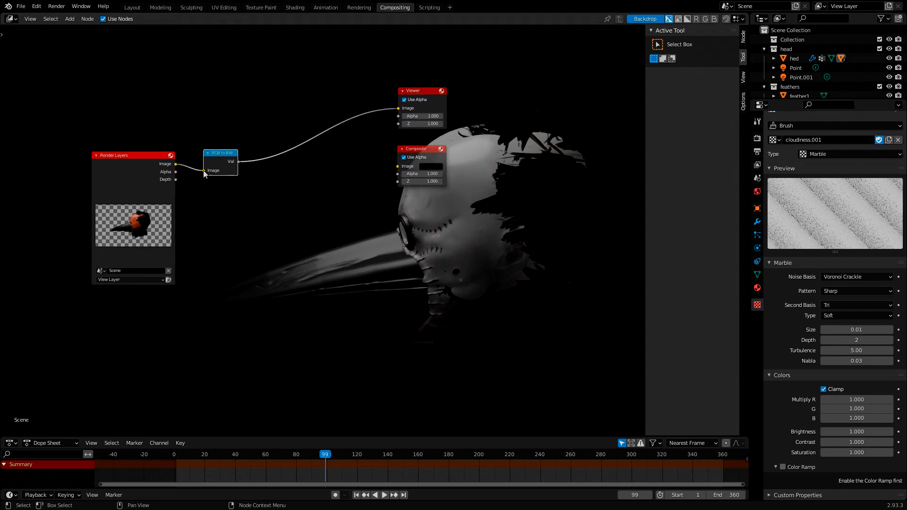
drag(219, 154, 279, 150)
key(shift+a)
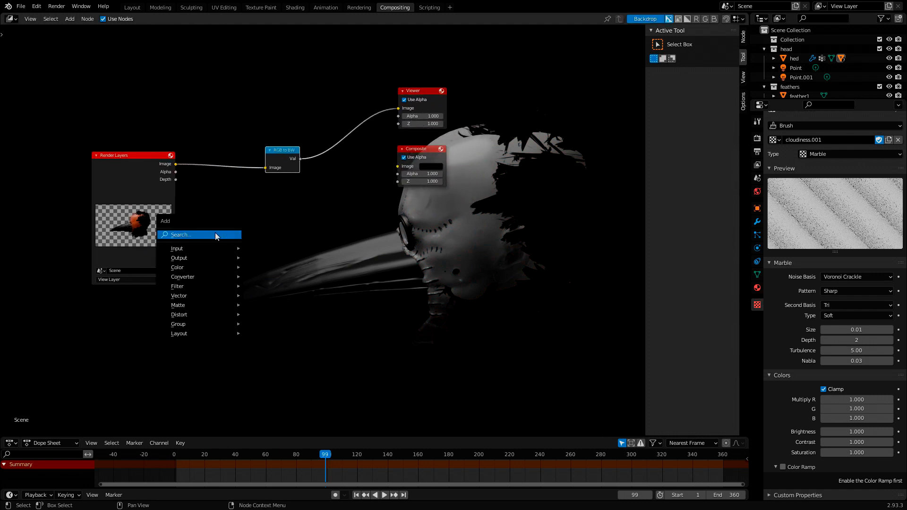
click(215, 233)
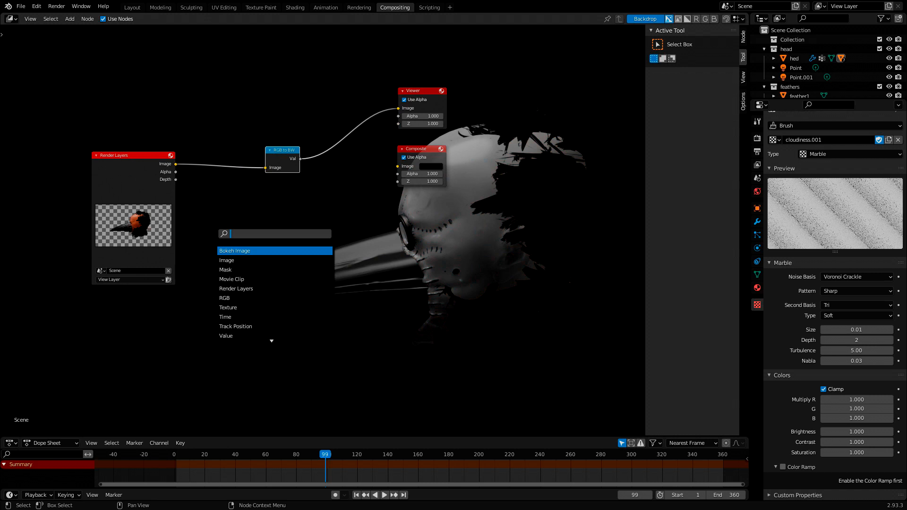
text(alp)
key(Down)
key(Return)
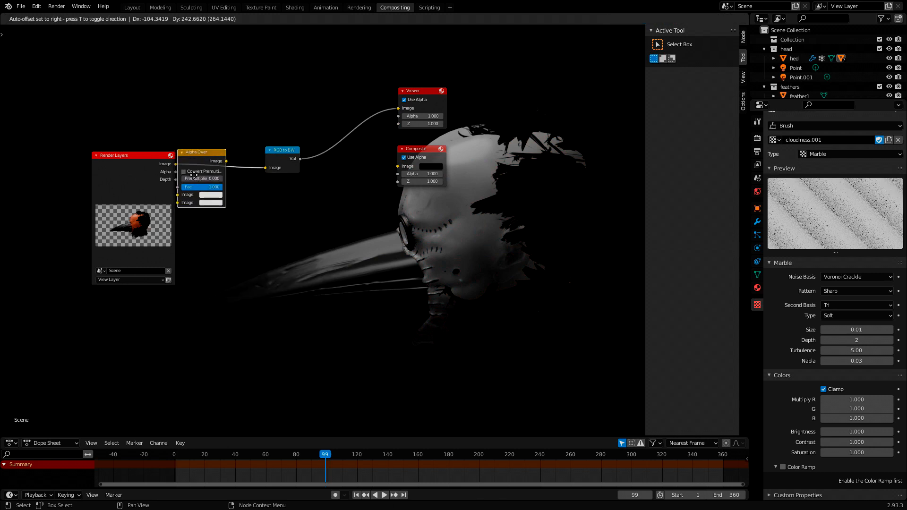
click(214, 162)
drag(204, 192, 204, 200)
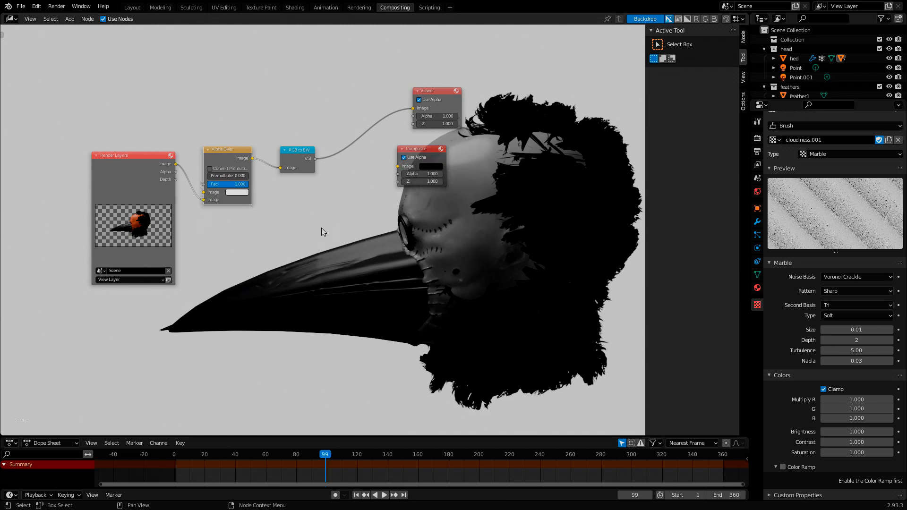
- Move the RGB to BW node closer to Alpha Over, and shift the Viewer and Composite nodes farther along to leave a gap
middle_drag(348, 263, 313, 202)
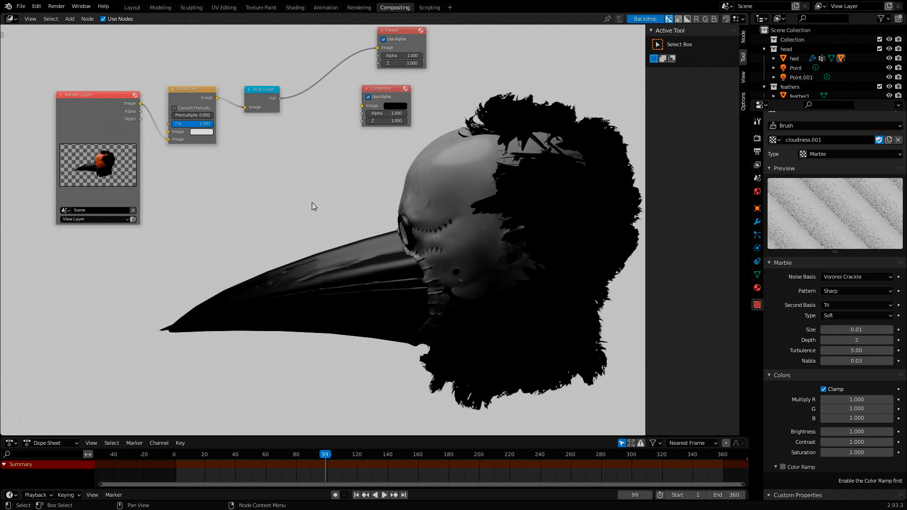
middle_drag(312, 203, 288, 259)
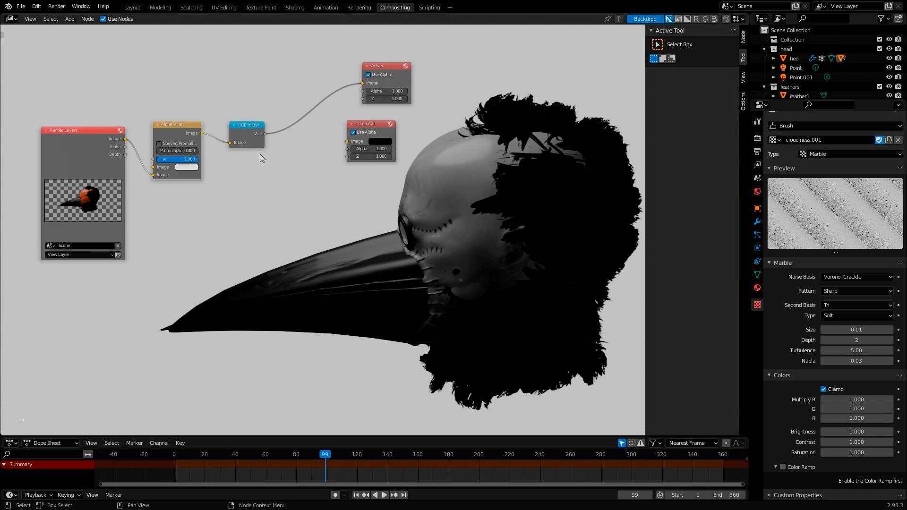
drag(243, 128, 230, 129)
drag(377, 131, 449, 128)
drag(386, 65, 444, 67)
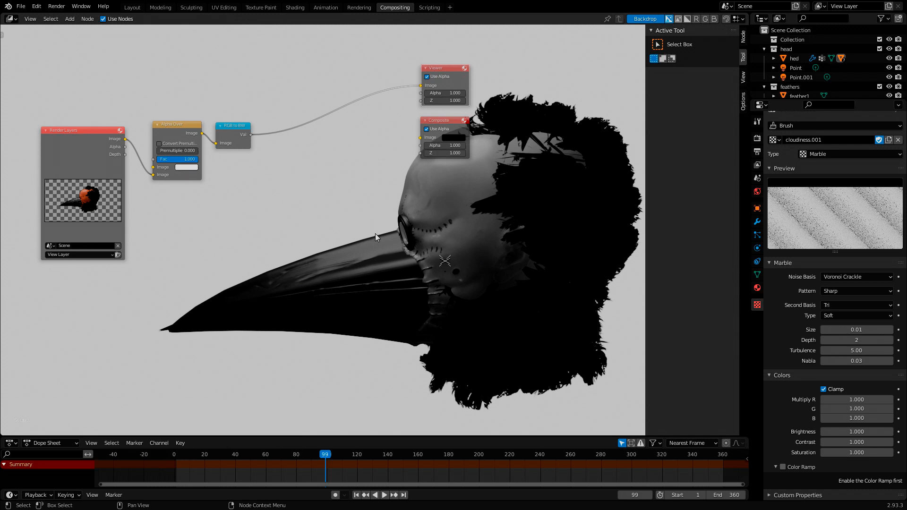
drag(458, 78, 505, 72)
drag(437, 121, 477, 112)
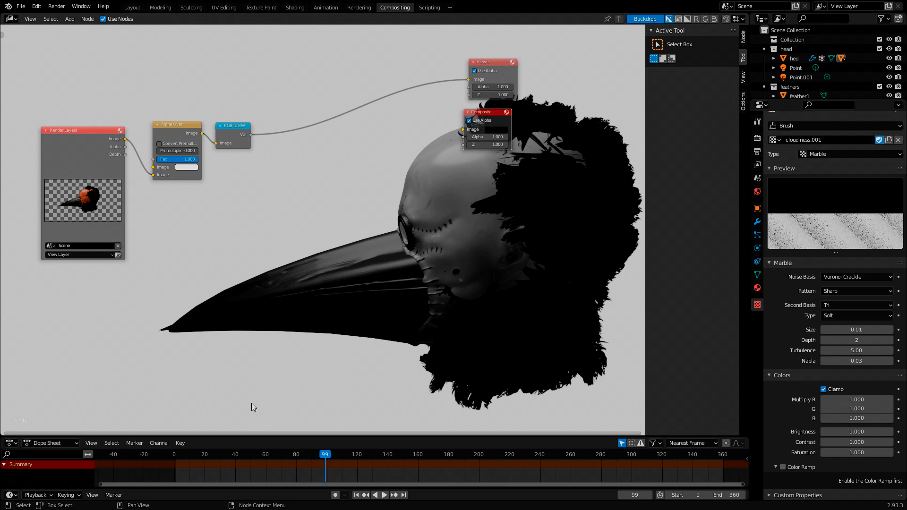
- Insert a ColorRamp node on the link between RGB to BW and Viewer
key(shift+a)
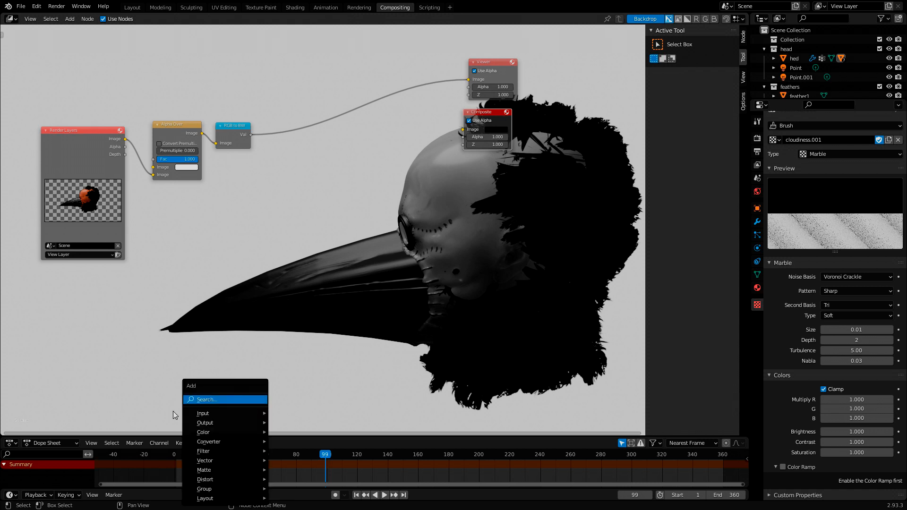
click(202, 399)
text(color)
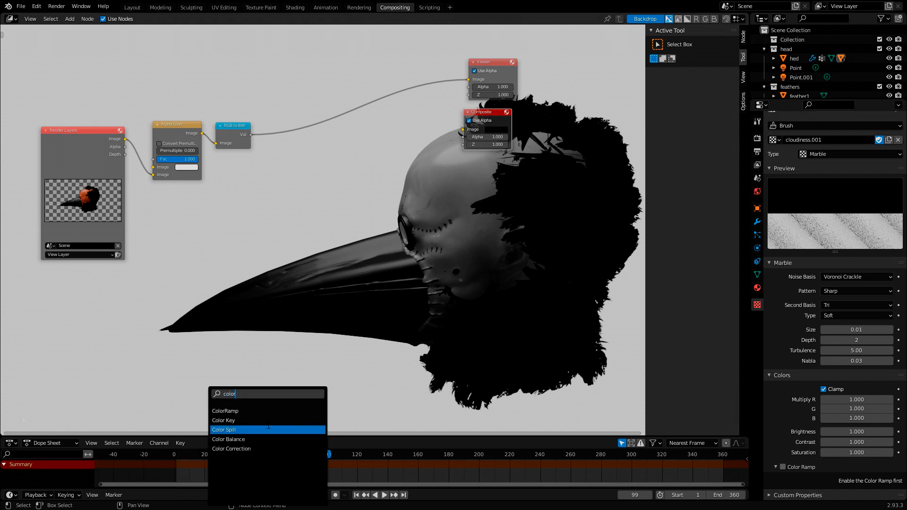
click(246, 412)
click(304, 169)
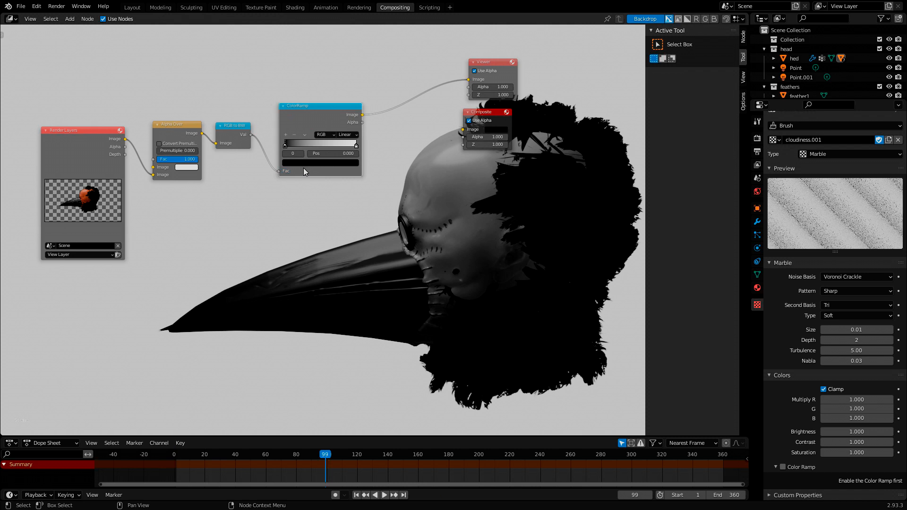
- Set the ColorRamp interpolation to Constant and move its white stop to position 0.268
click(348, 134)
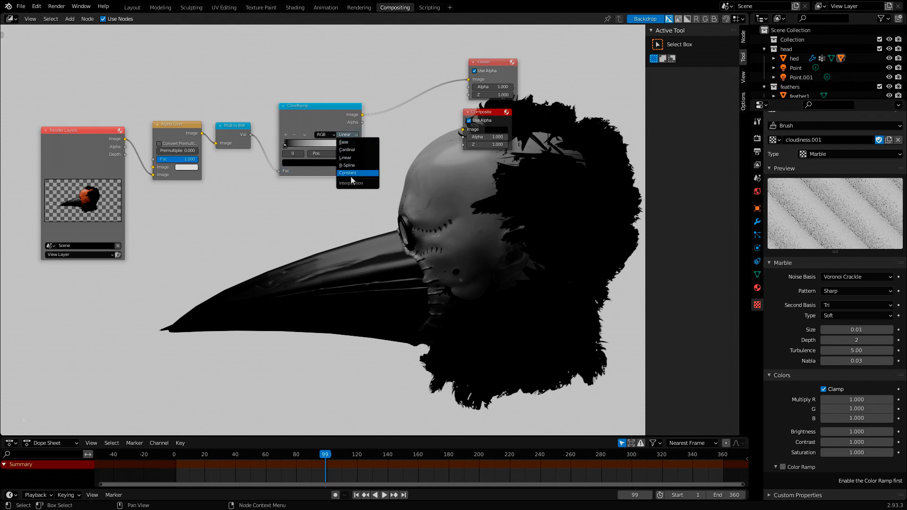
click(351, 173)
drag(359, 146, 298, 151)
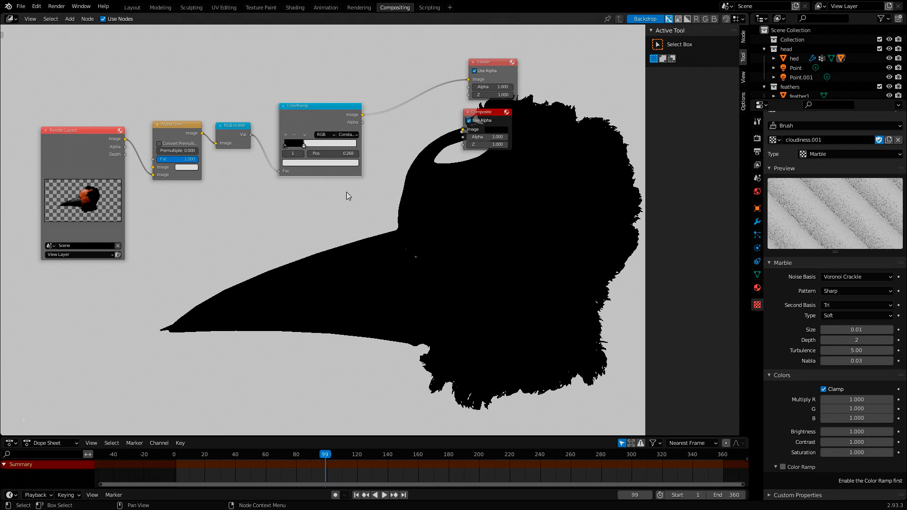
- Space the Viewer and Composite nodes slightly farther from the ColorRamp node
drag(493, 114, 513, 117)
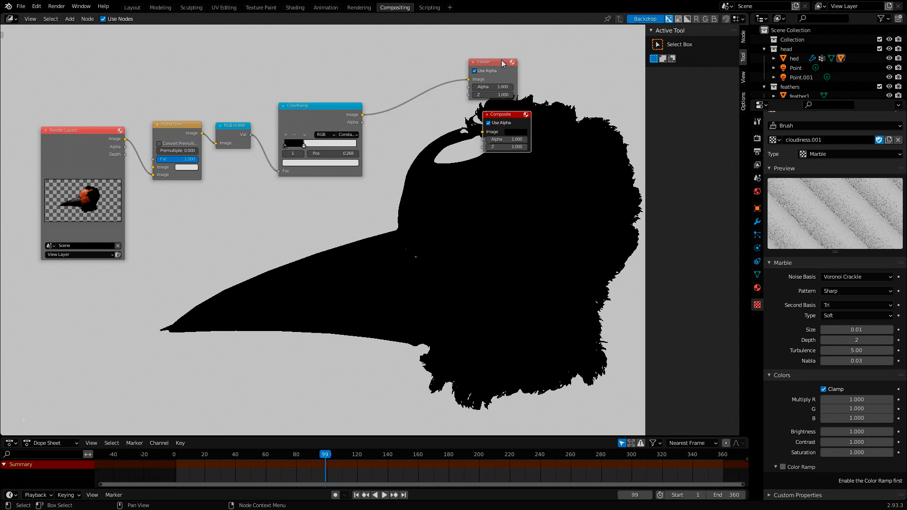
click(498, 63)
drag(497, 64, 517, 62)
drag(503, 114, 519, 114)
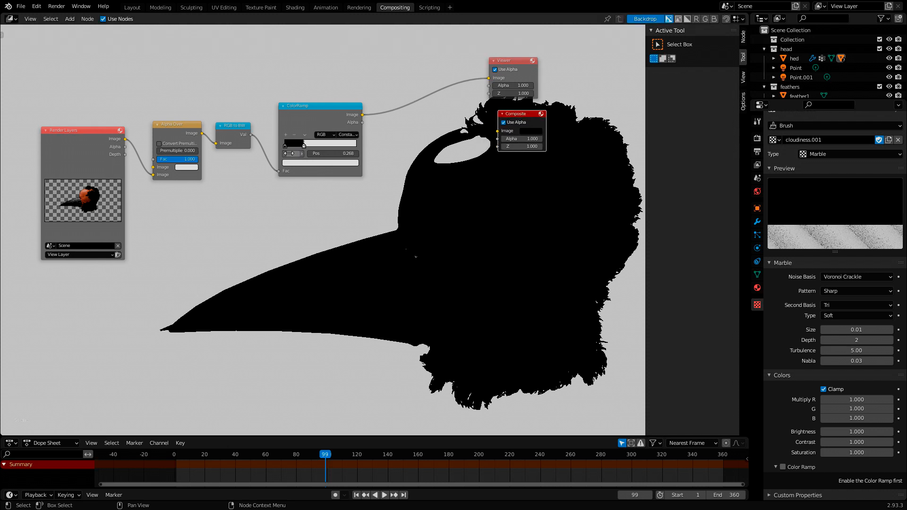
- Flip the ColorRamp so white comes before black, and set the black stop to position 0.010
drag(304, 145, 284, 145)
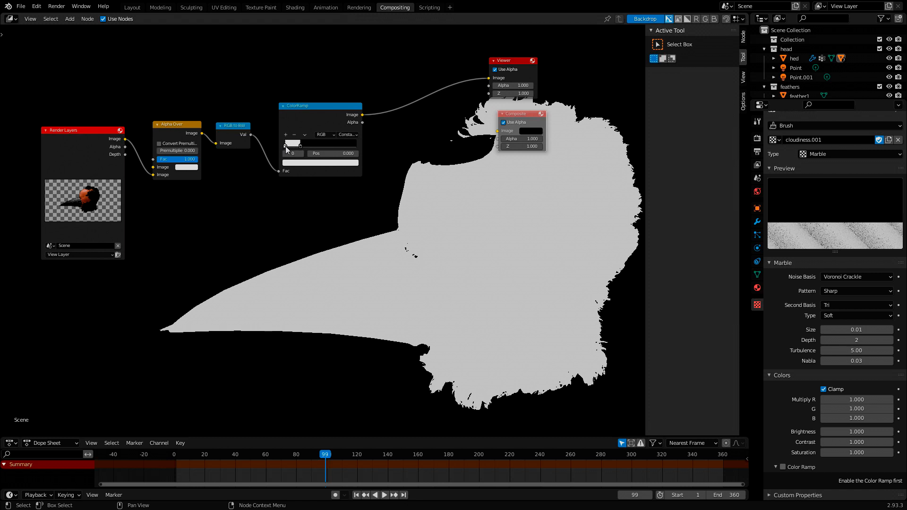
click(282, 147)
drag(302, 146, 283, 148)
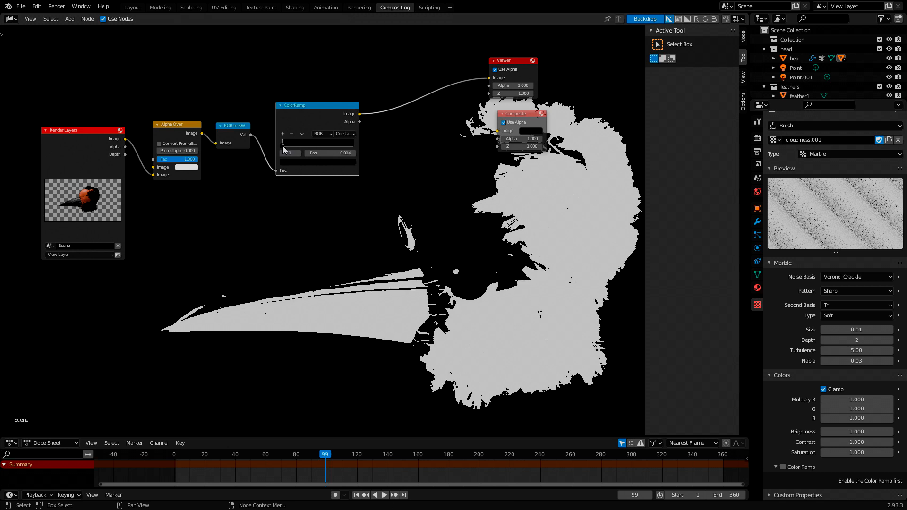
shift+drag(327, 153, 314, 154)
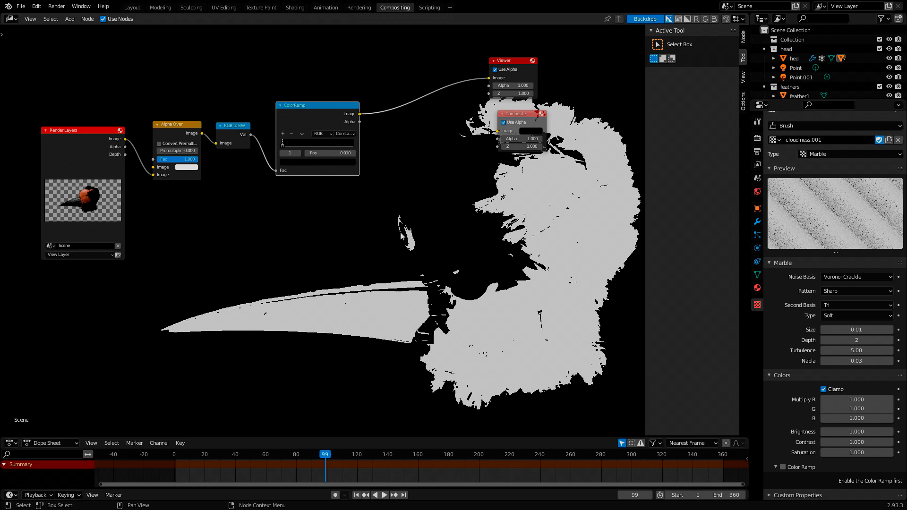
- Move the Viewer and Composite nodes well away from ColorRamp to make room for more nodes
middle_drag(440, 242, 400, 259)
drag(472, 80, 570, 72)
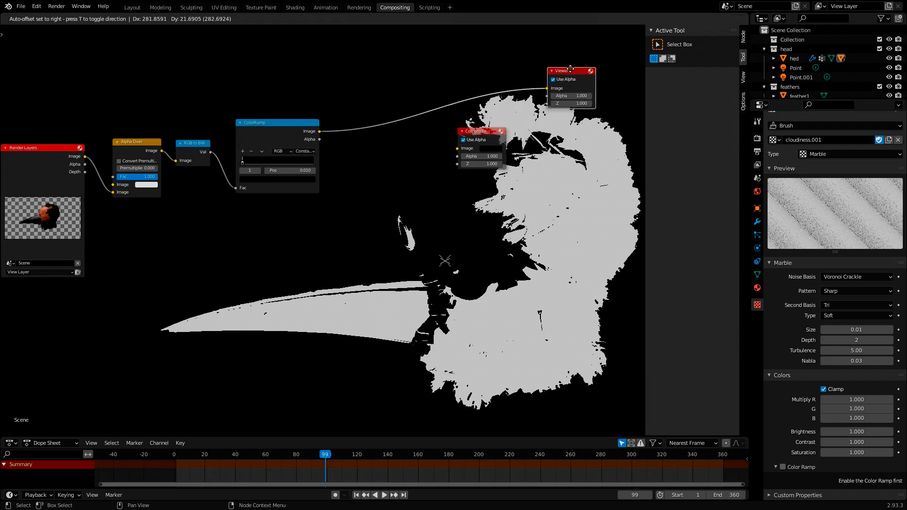
drag(482, 131, 569, 131)
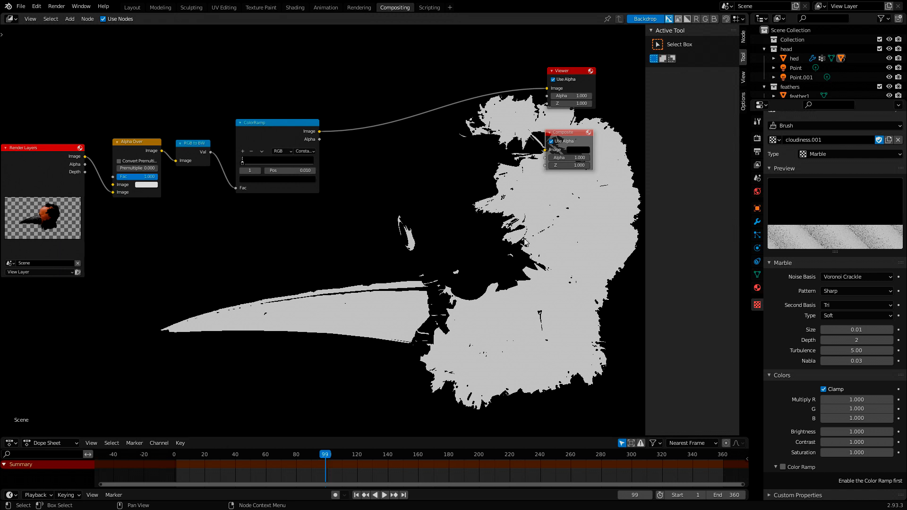
drag(562, 133, 584, 134)
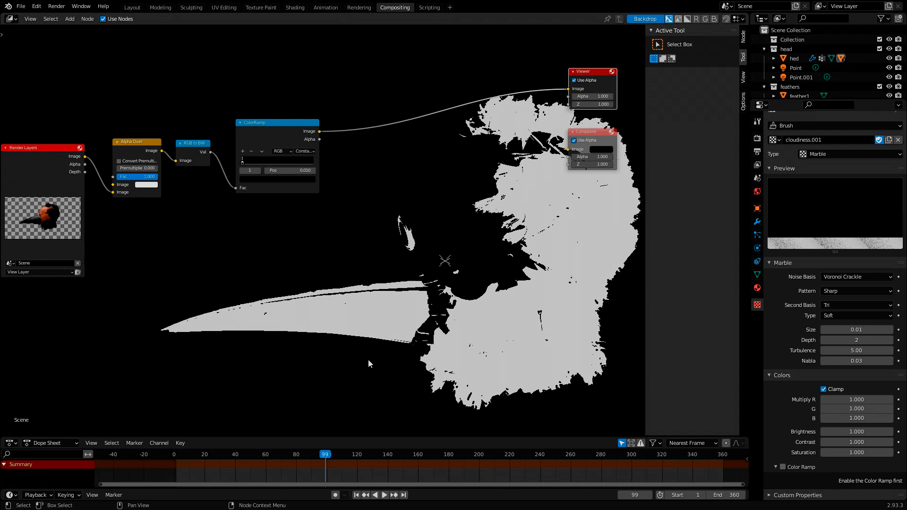
- Insert a Dilate/Erode node on the link between ColorRamp and Viewer
key(shift+a)
click(363, 329)
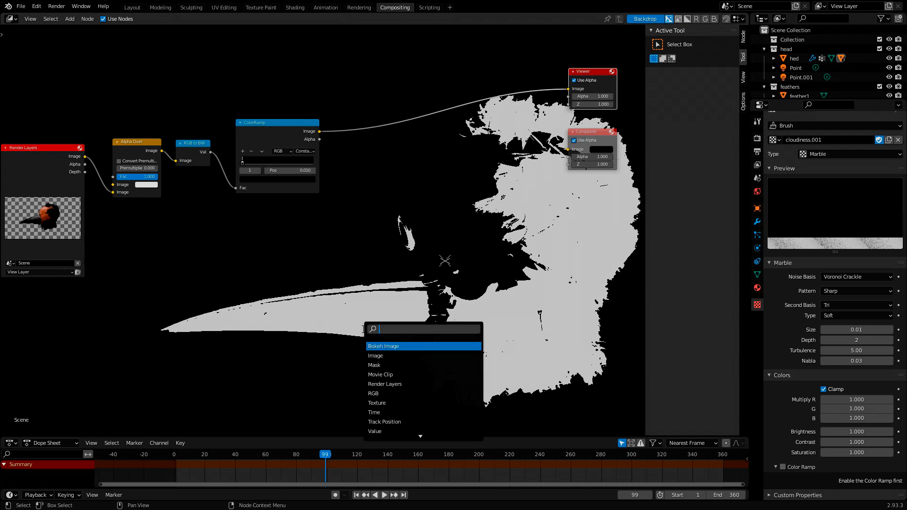
text(dil)
click(385, 346)
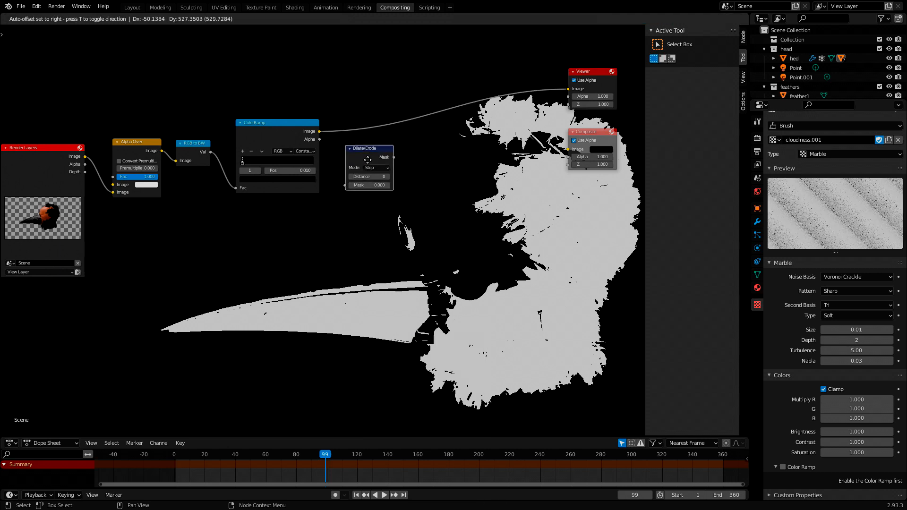
click(370, 133)
- Duplicate the Dilate/Erode node and chain the copy between the first one and the Viewer
key(shift+d)
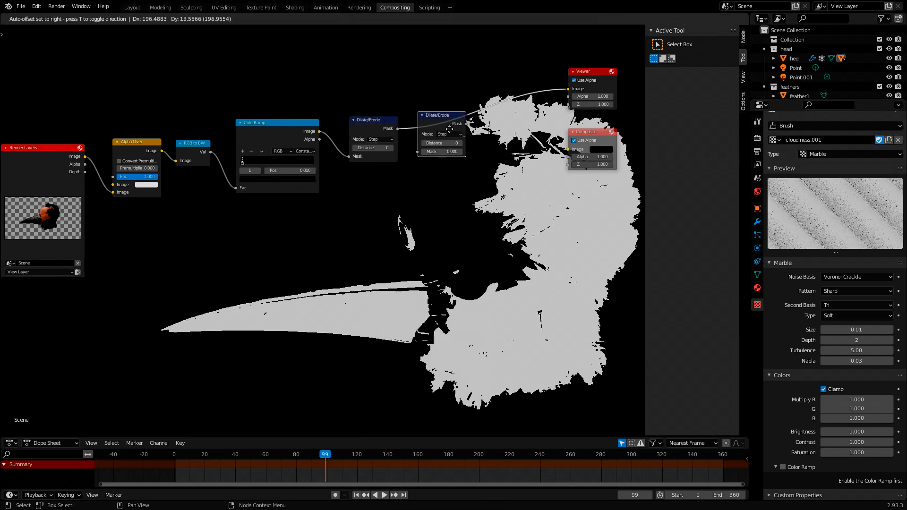
click(428, 116)
drag(427, 116, 414, 124)
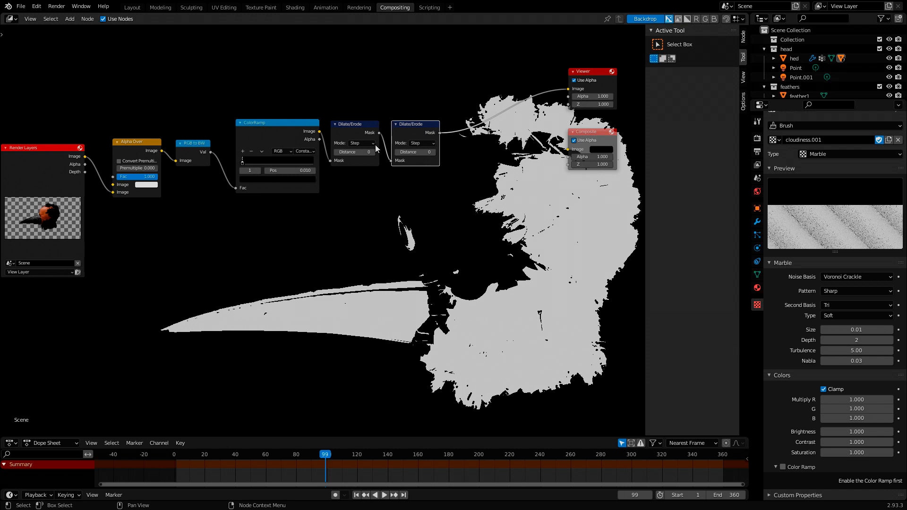
- Set the first Dilate/Erode node to Feather mode with Sphere falloff, and feed the Viewer directly from it
click(356, 144)
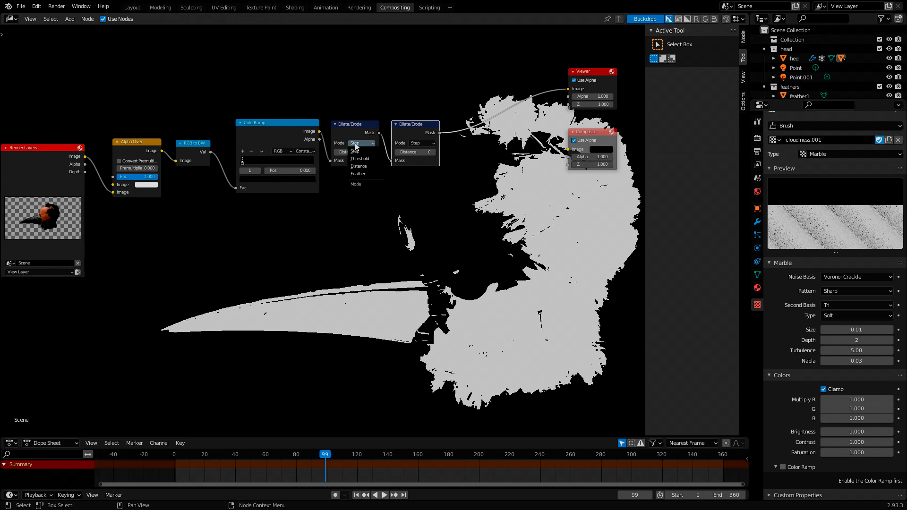
click(358, 174)
click(360, 161)
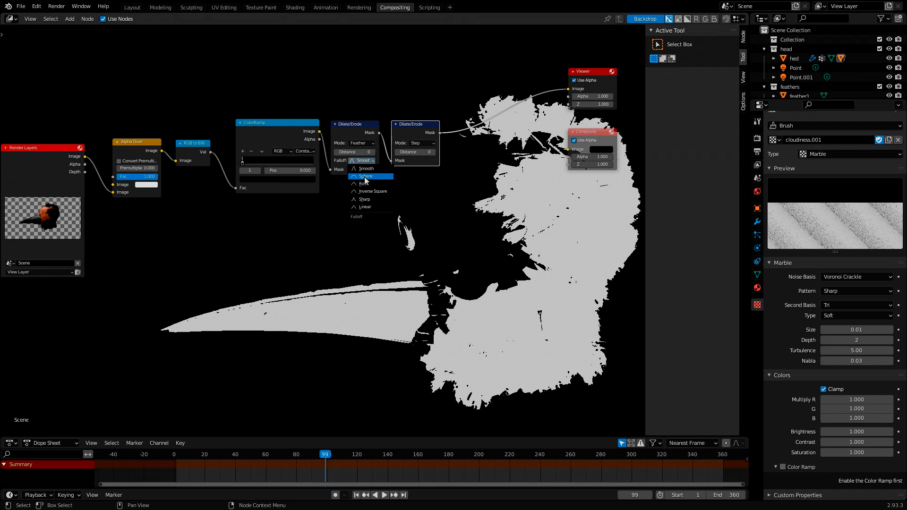
click(365, 178)
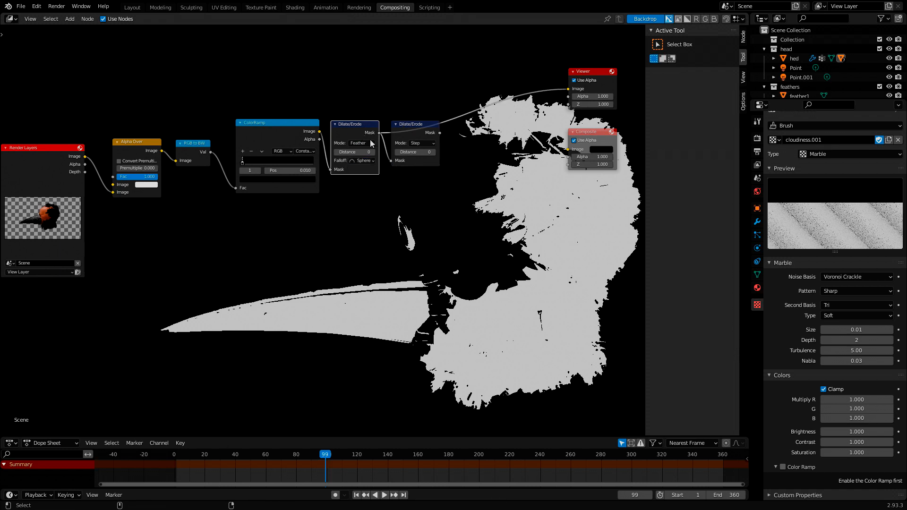
- Move the second Dilate/Erode node aside and set the first one's Distance to 5
drag(414, 130, 432, 149)
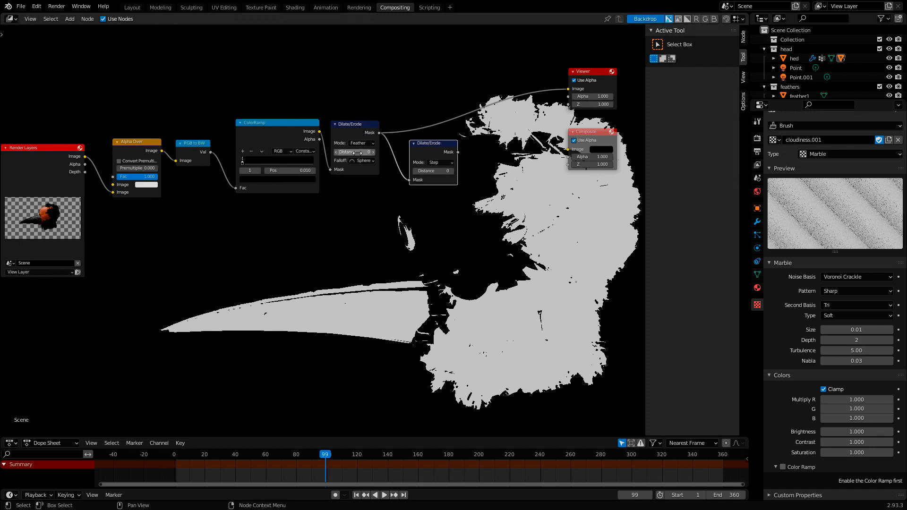
drag(368, 152, 375, 152)
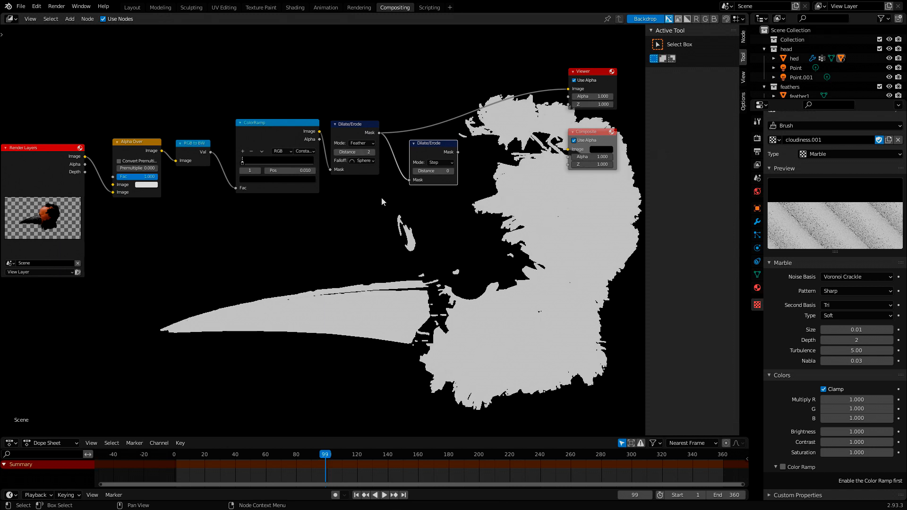
click(373, 151)
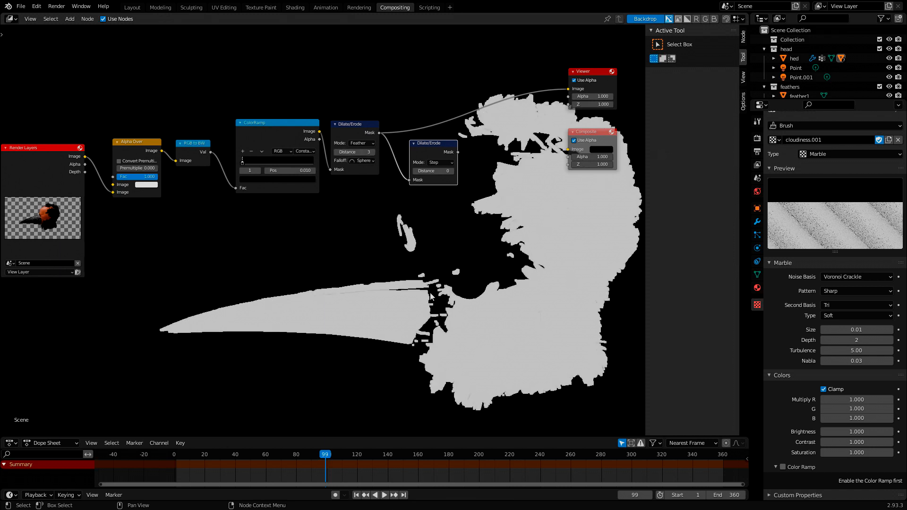
click(374, 151)
click(373, 151)
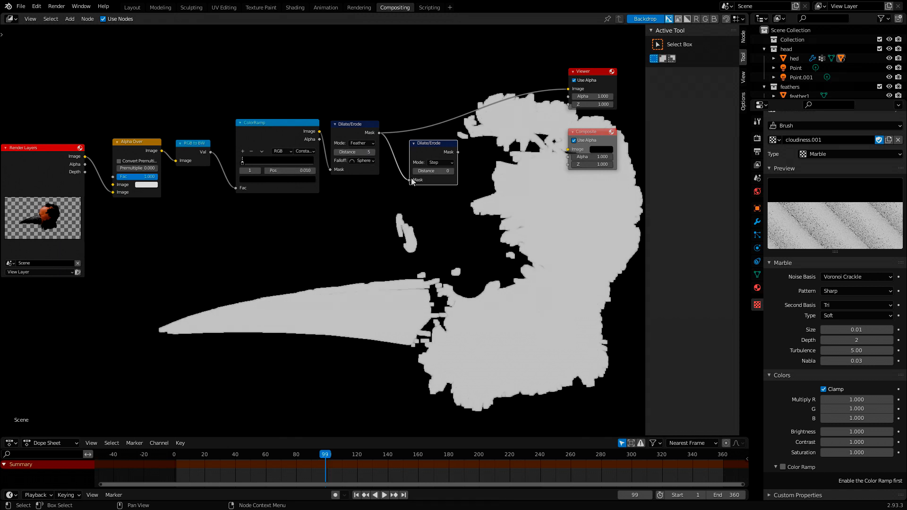
- Bring the second Dilate/Erode node back beside the first and set its mode to Threshold
drag(431, 141, 410, 129)
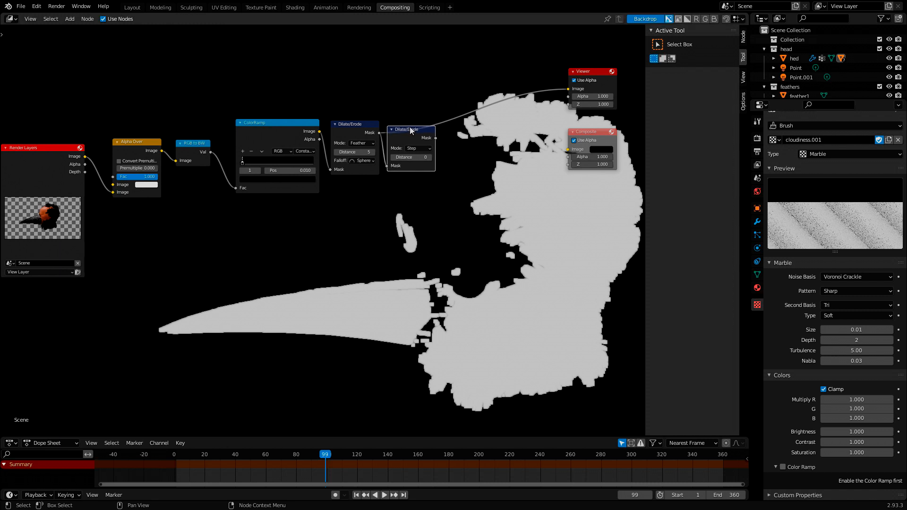
click(421, 149)
click(425, 164)
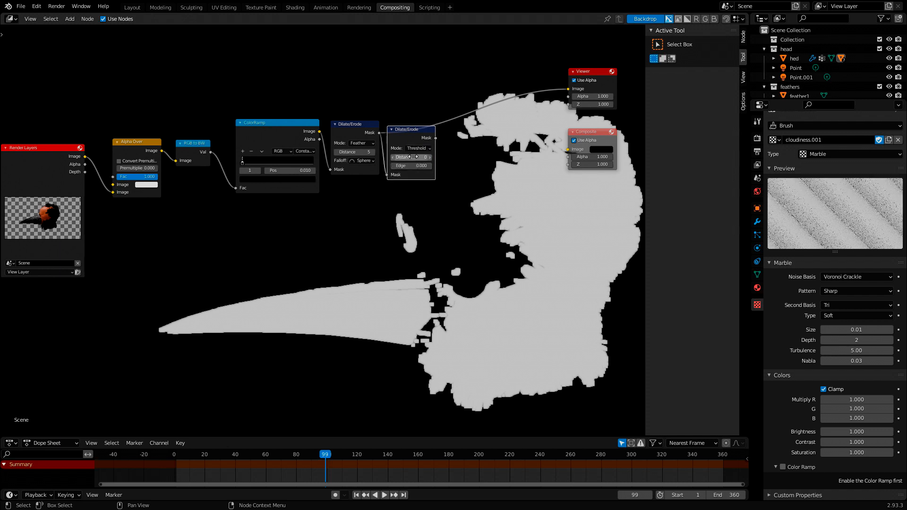
key(g)
click(422, 203)
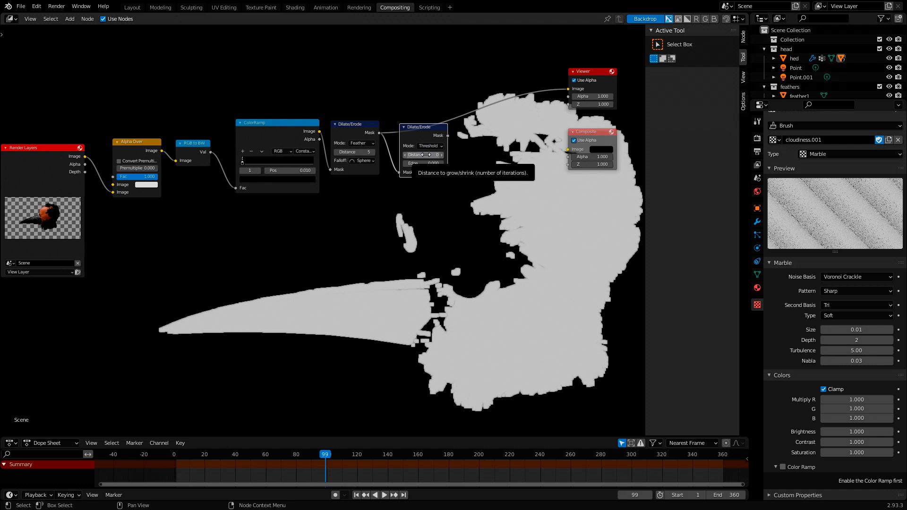
- Set the Threshold Dilate/Erode node's Distance to -2 and connect its Mask output to the Viewer
click(406, 155)
click(406, 155)
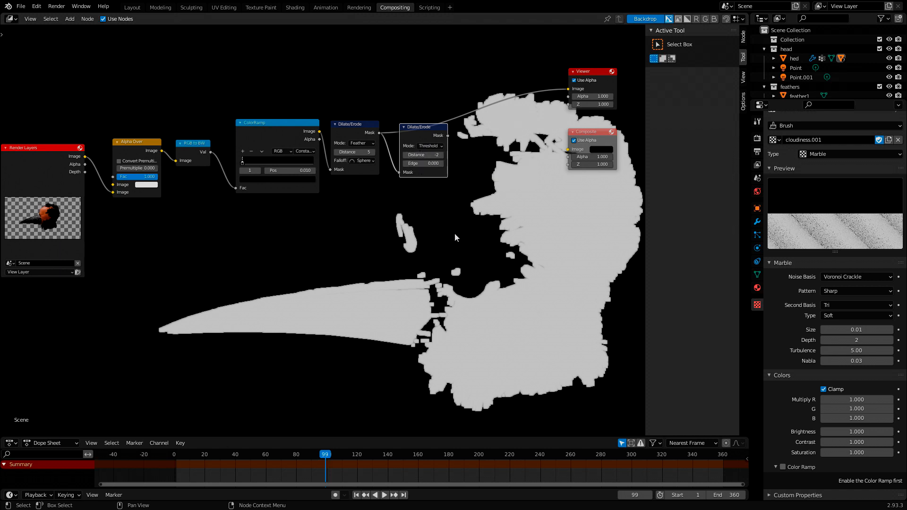
ctrl+shift+click(437, 138)
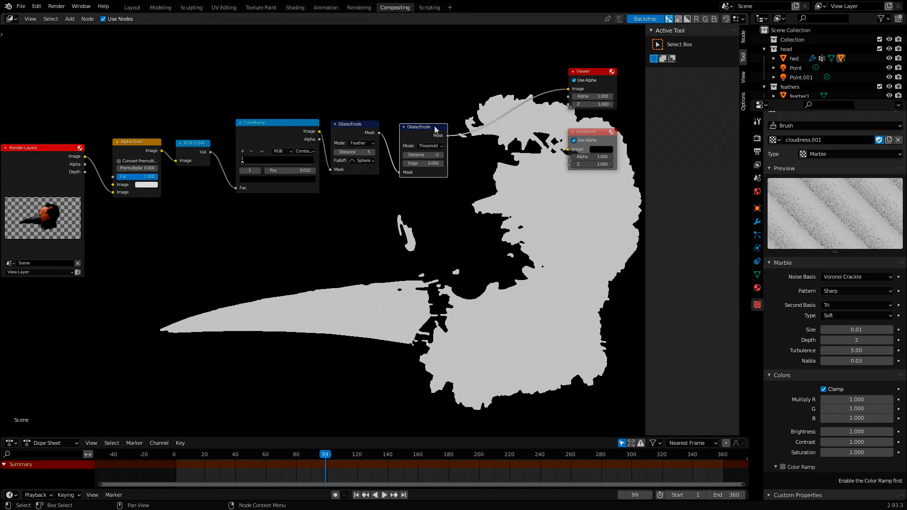
- Move the Threshold Dilate/Erode node closer to the Feather Dilate/Erode node
drag(435, 129, 425, 127)
middle_drag(366, 241, 385, 240)
scroll(412, 254, down, 4)
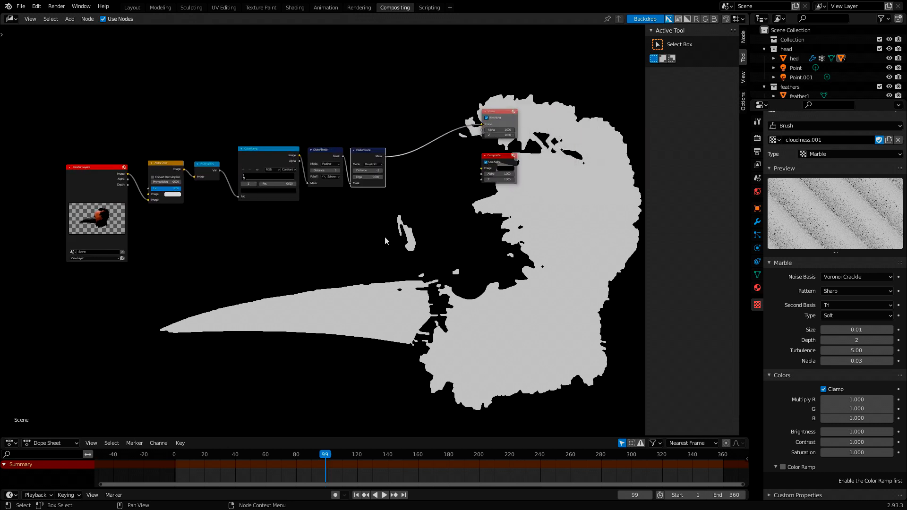
click(259, 155)
click(326, 154)
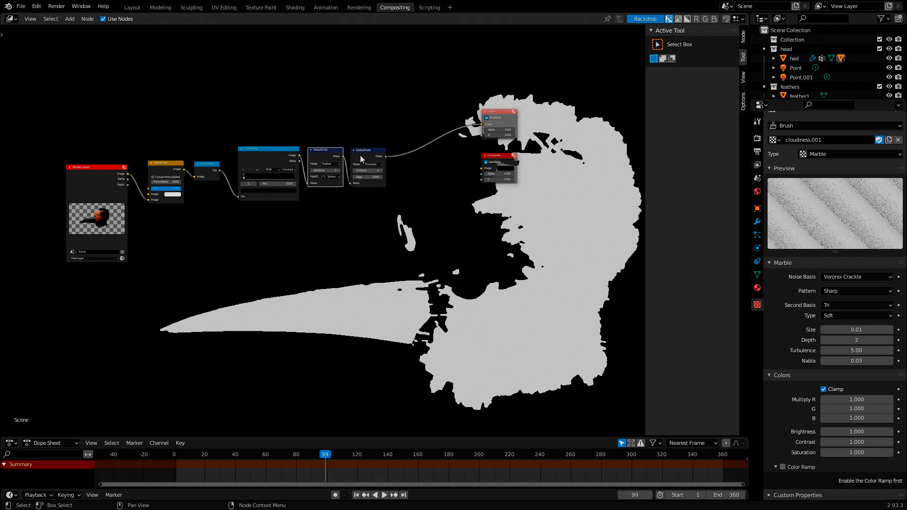
click(361, 158)
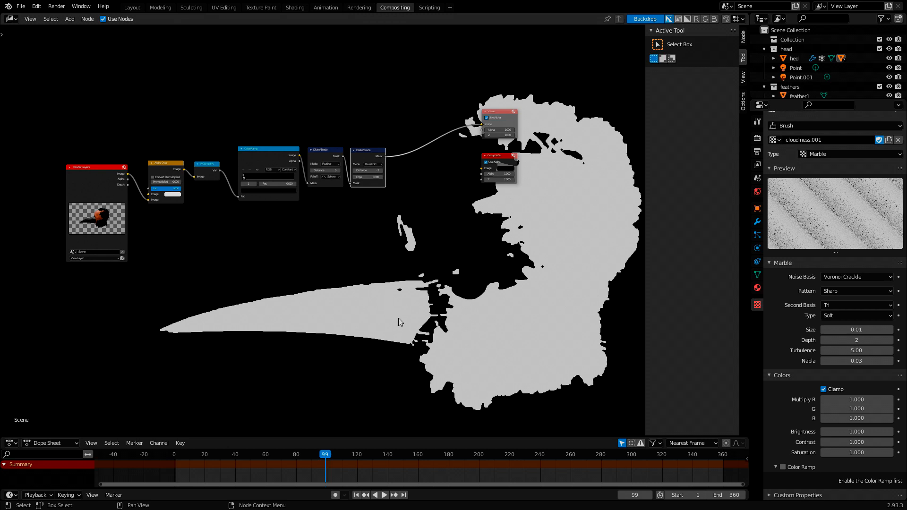
- Move the Viewer and Composite nodes farther from the Dilate/Erode nodes to make room for another node
click(503, 157)
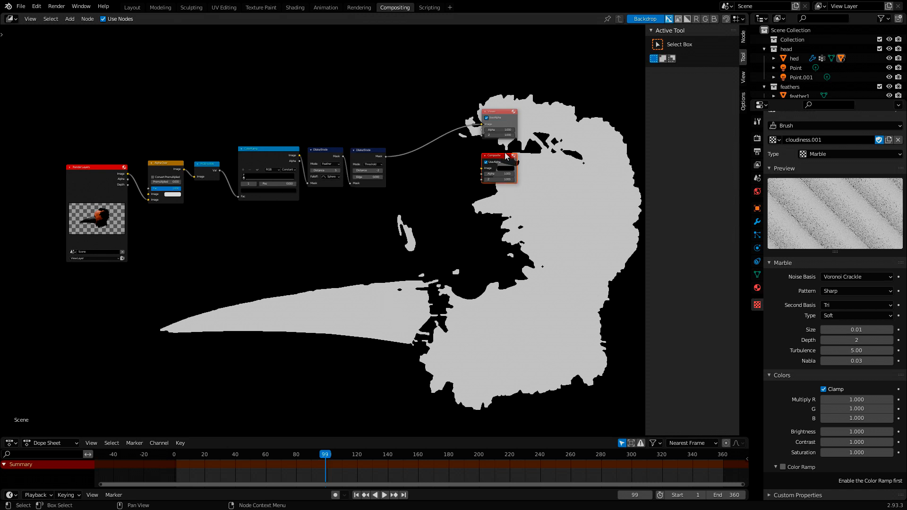
click(500, 112)
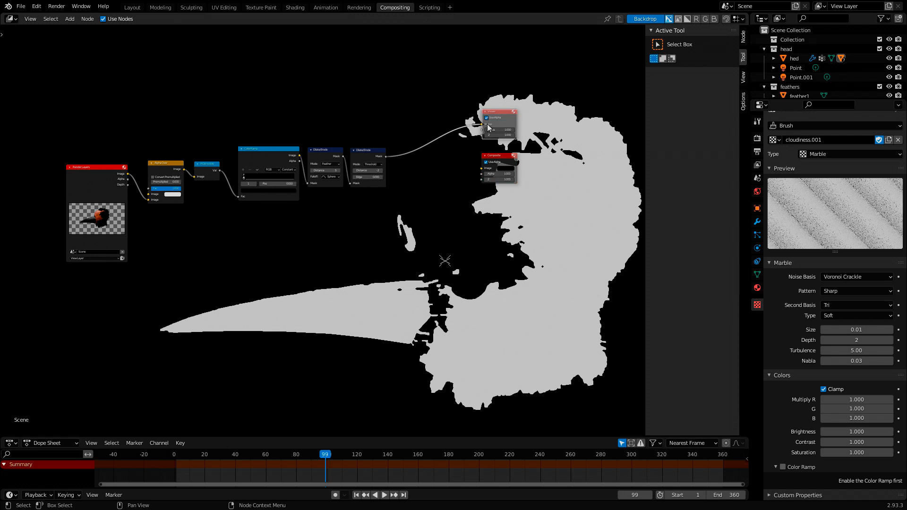
drag(496, 113, 523, 114)
drag(495, 157, 522, 153)
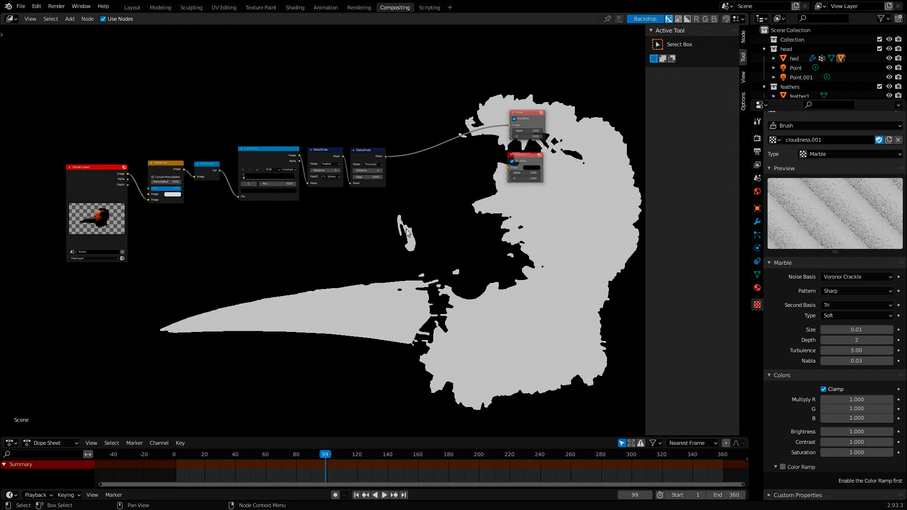
- Add a Bilateral Blur node on the link between the Threshold Dilate/Erode node and the Viewer
key(shift+a)
click(406, 229)
text(bi)
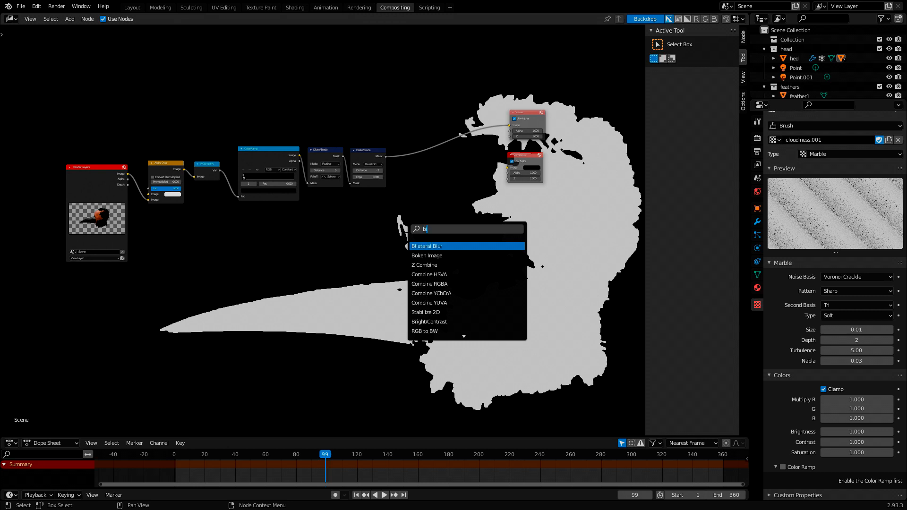
text(lat)
click(446, 246)
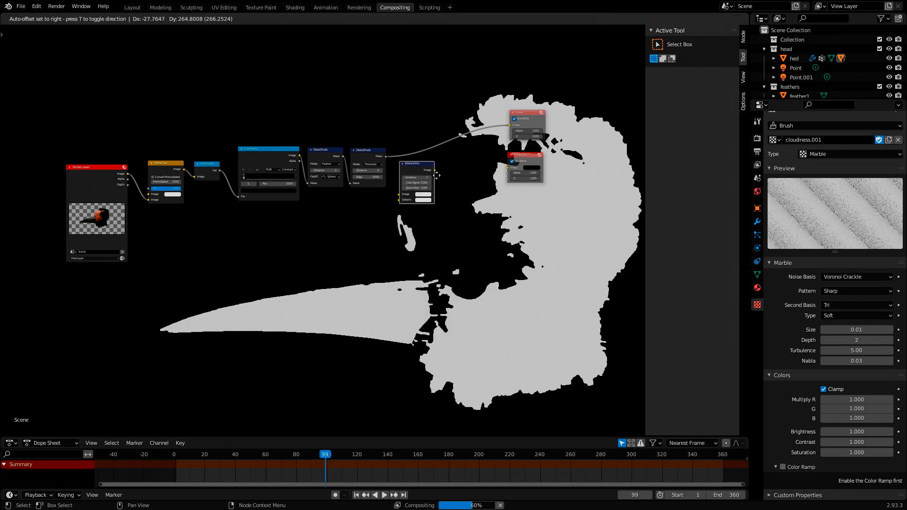
click(445, 166)
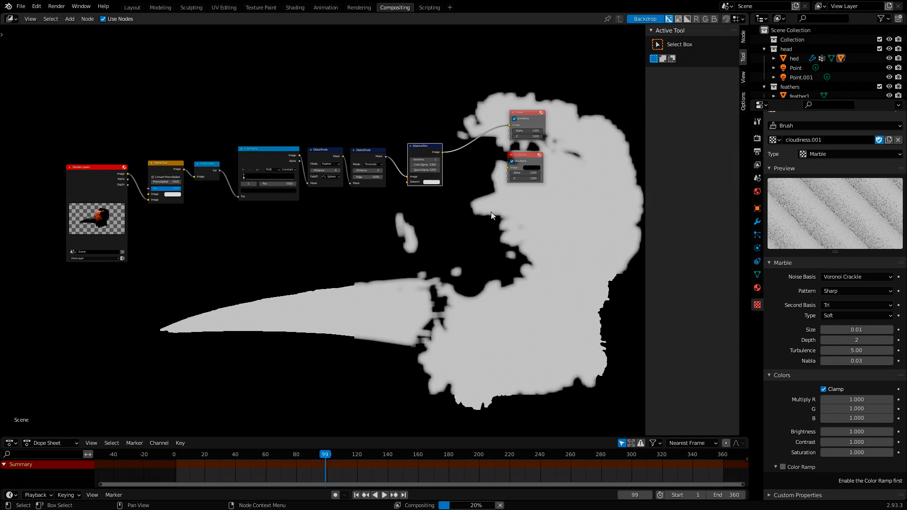
- Set the Bilateral Blur node's Color Sigma to 0.01 and Space Sigma to 0.05
scroll(472, 209, up, 2)
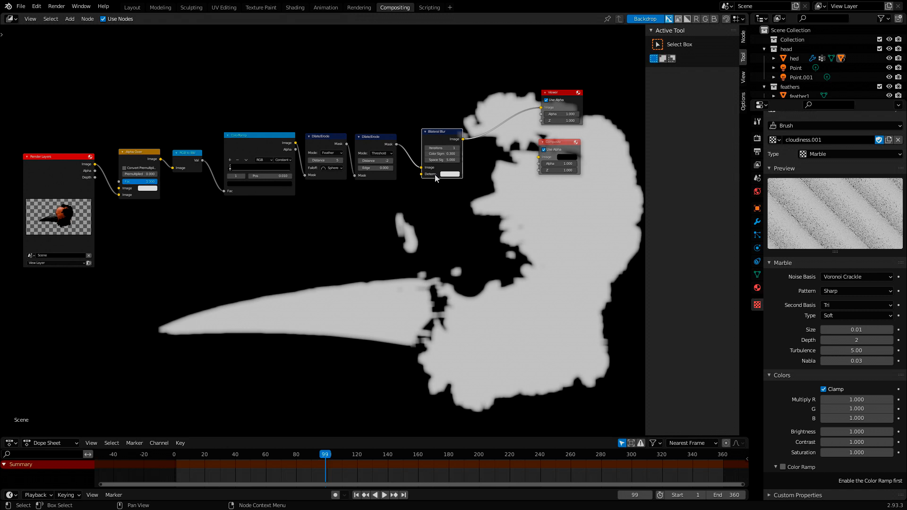
scroll(462, 146, up, 2)
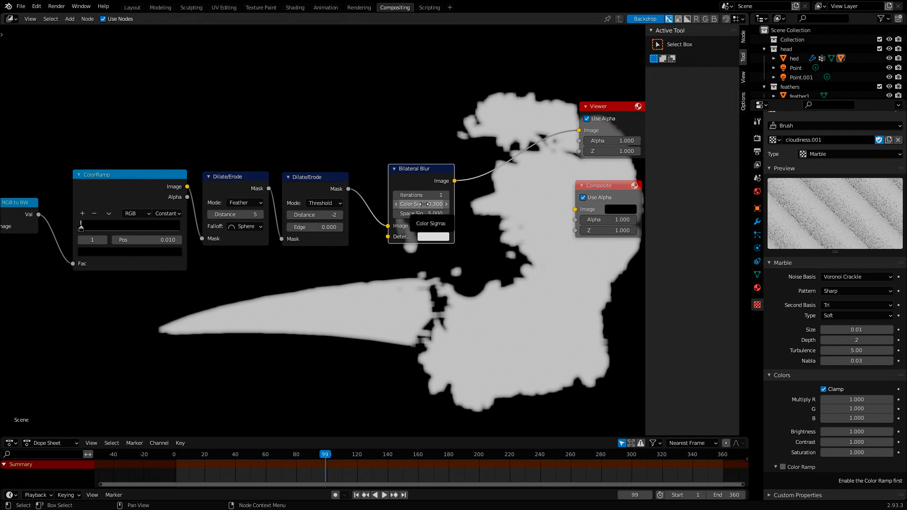
click(424, 205)
key(BackSpace)
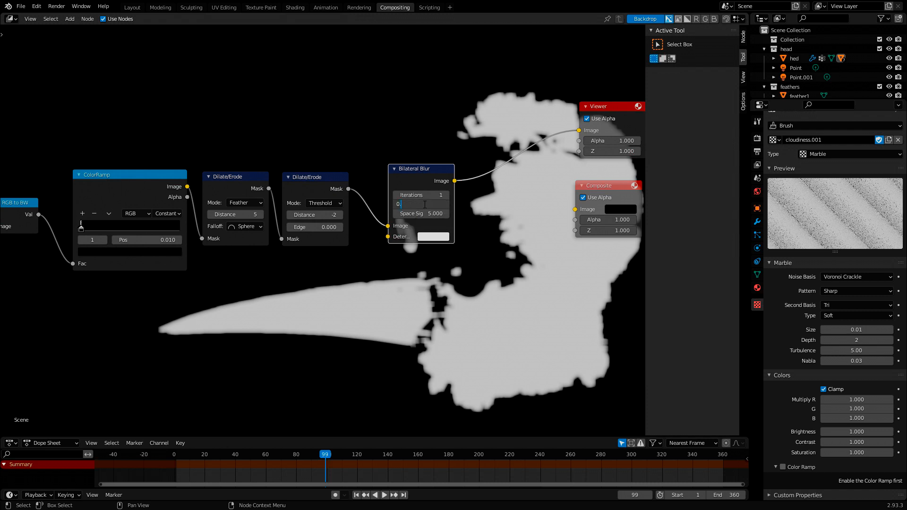
text(01)
key(Return)
click(435, 213)
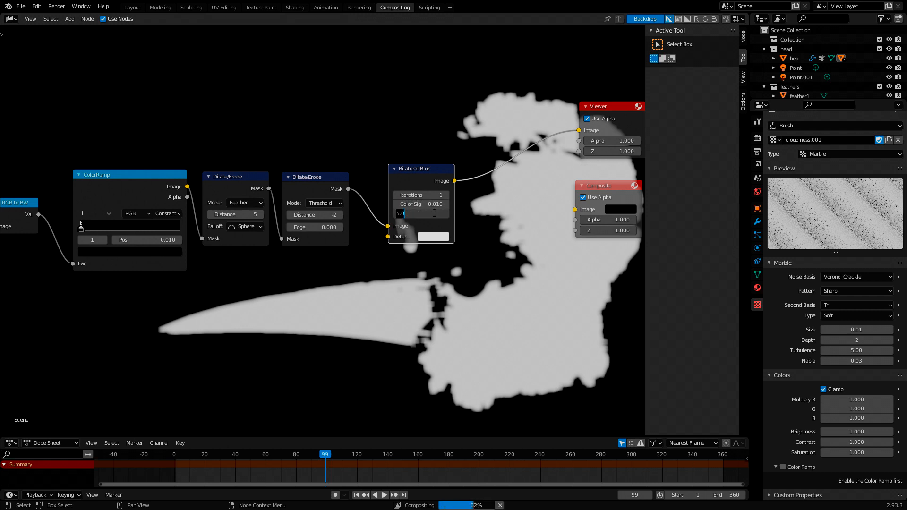
text(0)
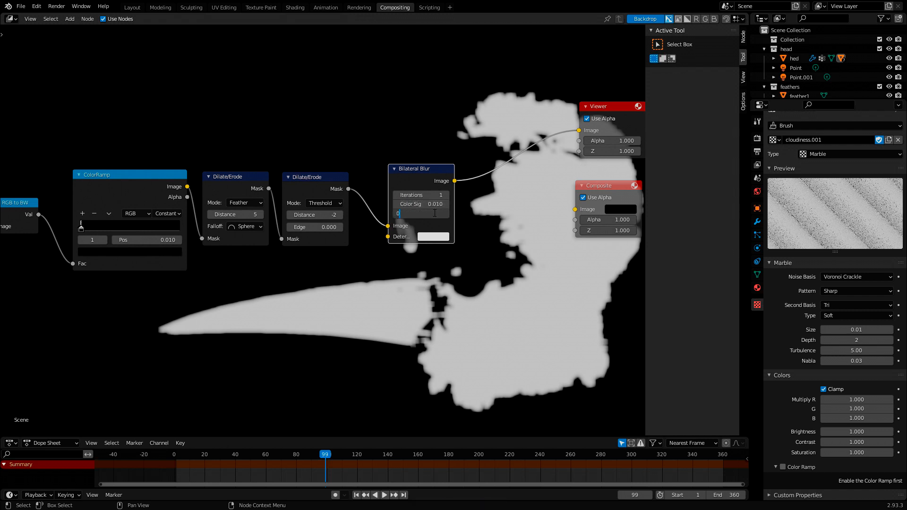
text(.05)
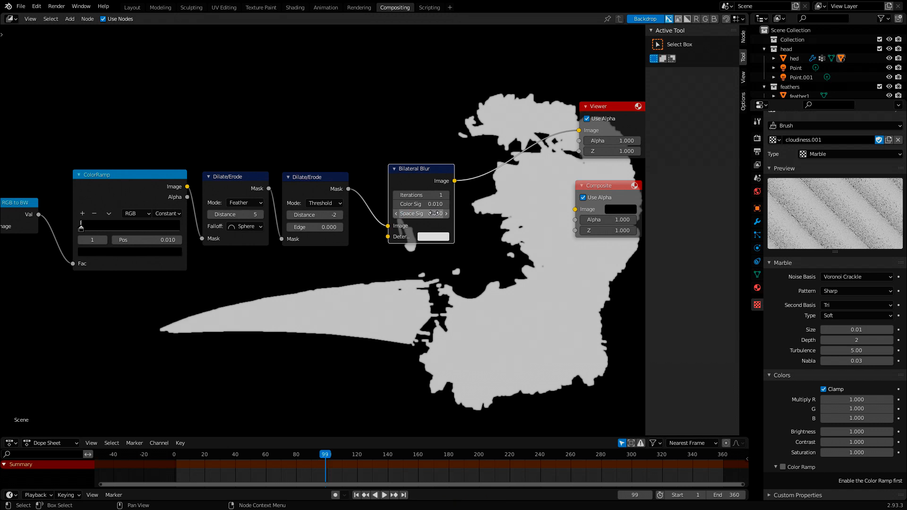
- Widen the Bilateral Blur node so its labels fit, and adjust its spacing from the Dilate/Erode, Viewer and Composite nodes
middle_drag(461, 252, 436, 221)
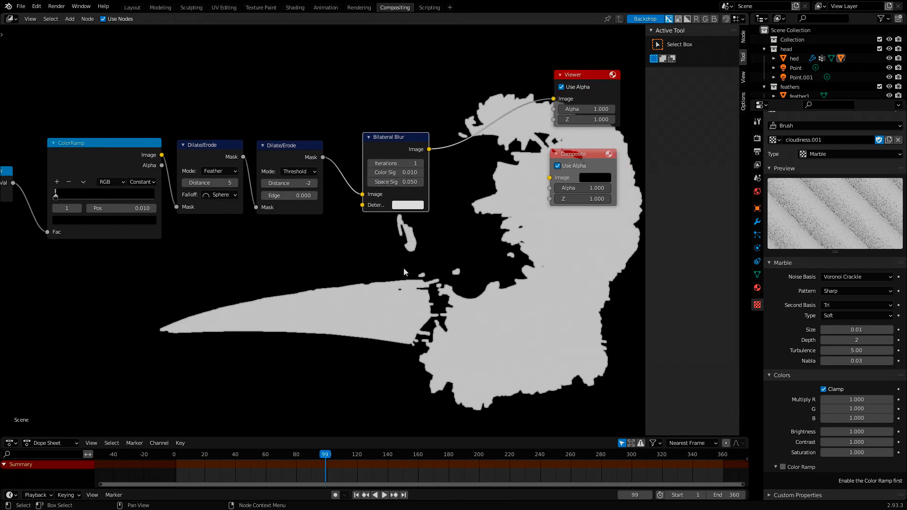
middle_drag(480, 301, 470, 234)
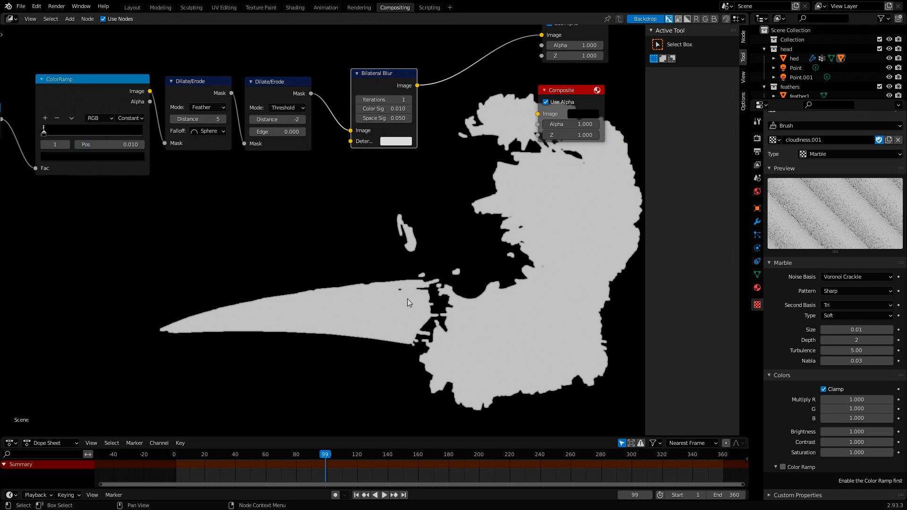
middle_drag(354, 102, 367, 174)
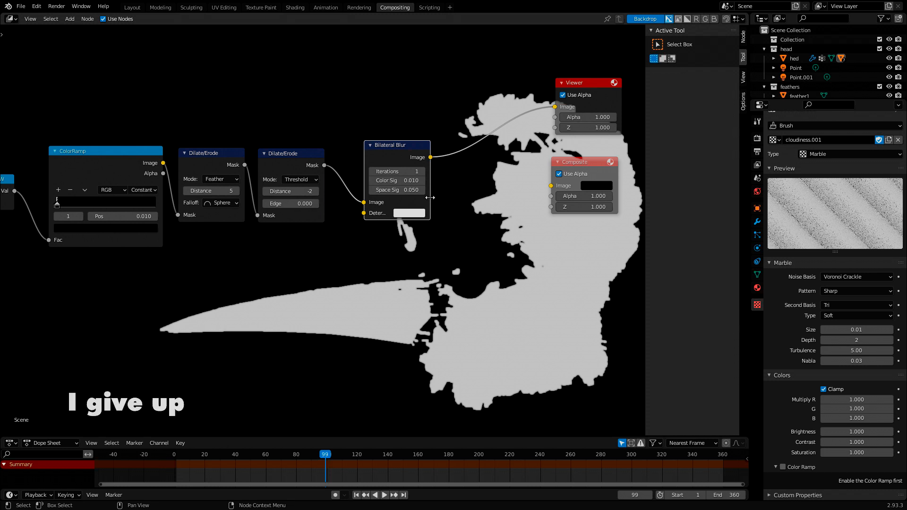
drag(429, 198, 476, 200)
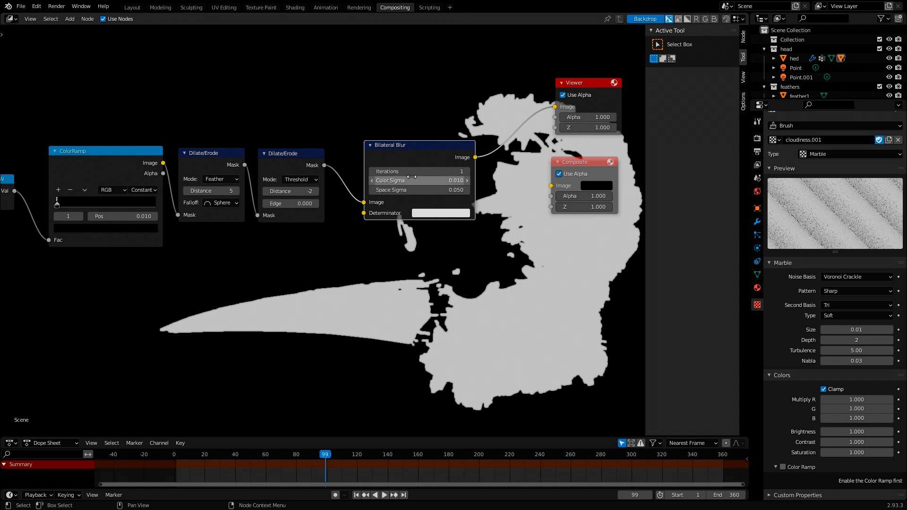
drag(400, 147, 387, 152)
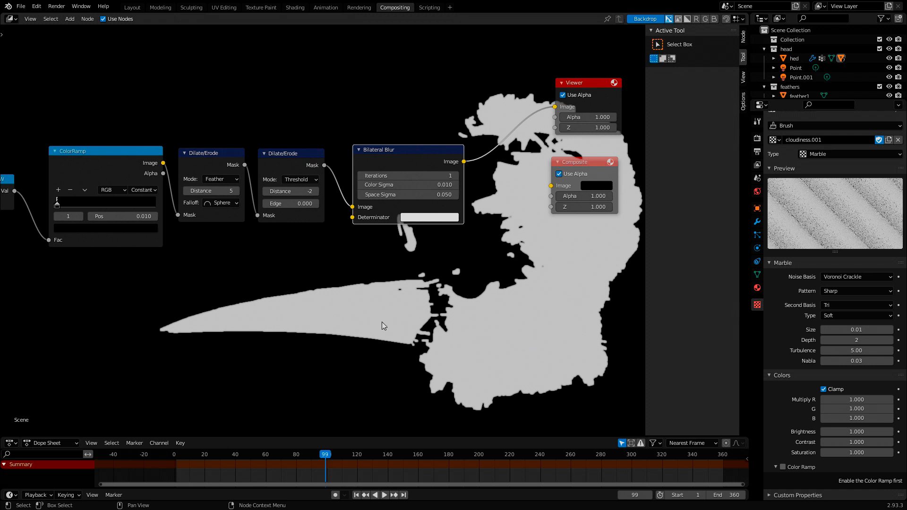
drag(561, 162, 567, 164)
drag(580, 85, 585, 87)
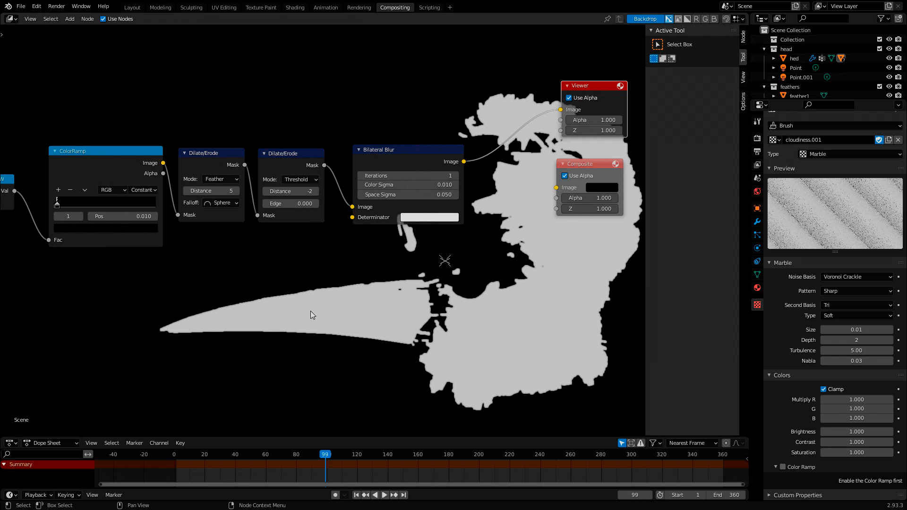
- Add a Texture node below the Dilate/Erode nodes and assign the cloudiness.001 texture to it
scroll(314, 309, down, 1)
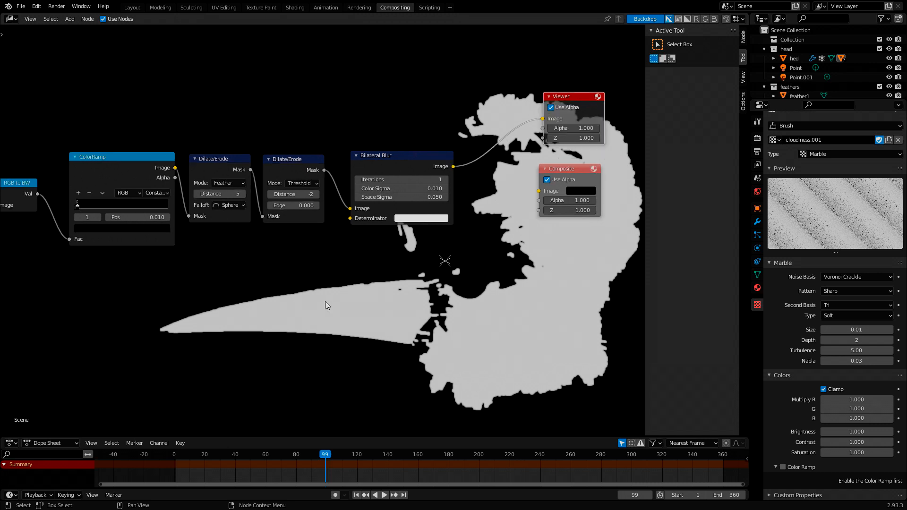
key(shift+a)
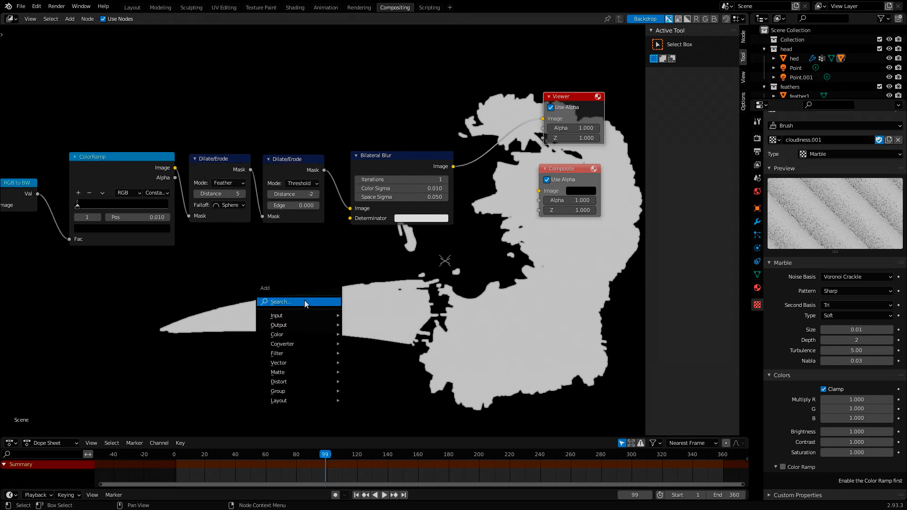
click(305, 301)
text(tex)
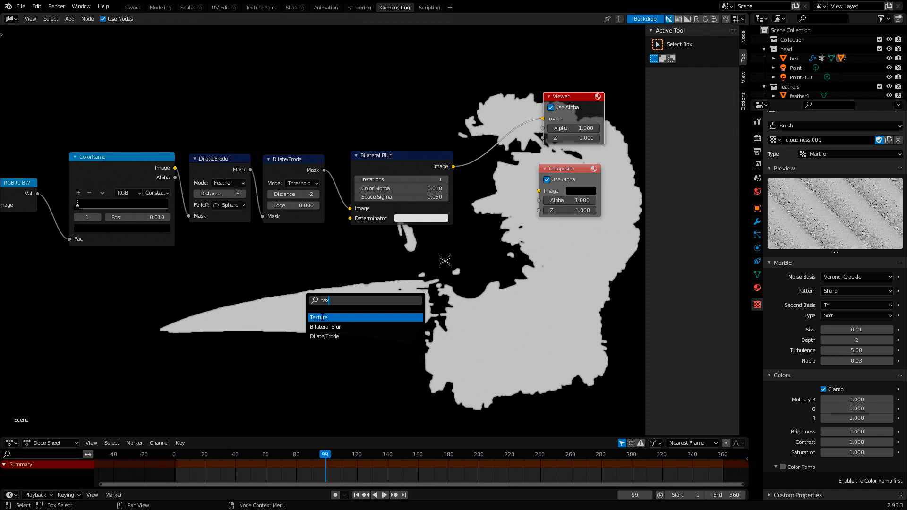
click(324, 318)
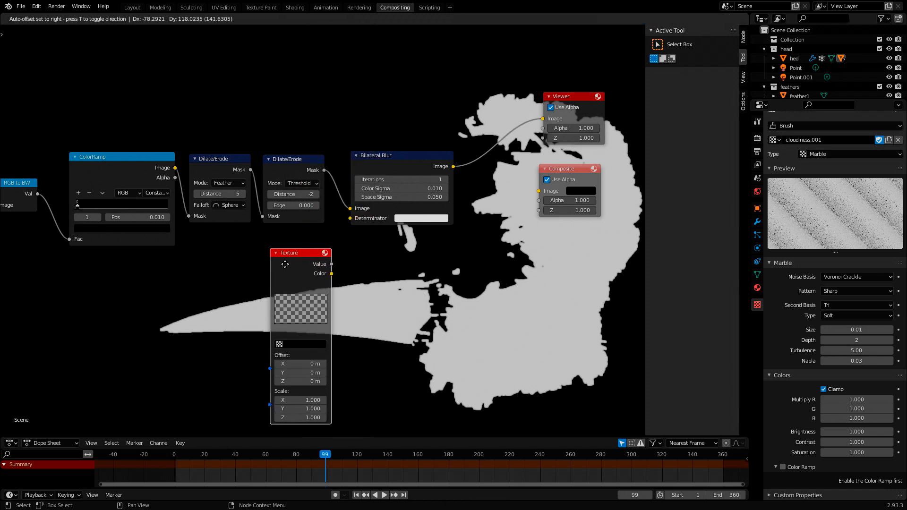
click(276, 259)
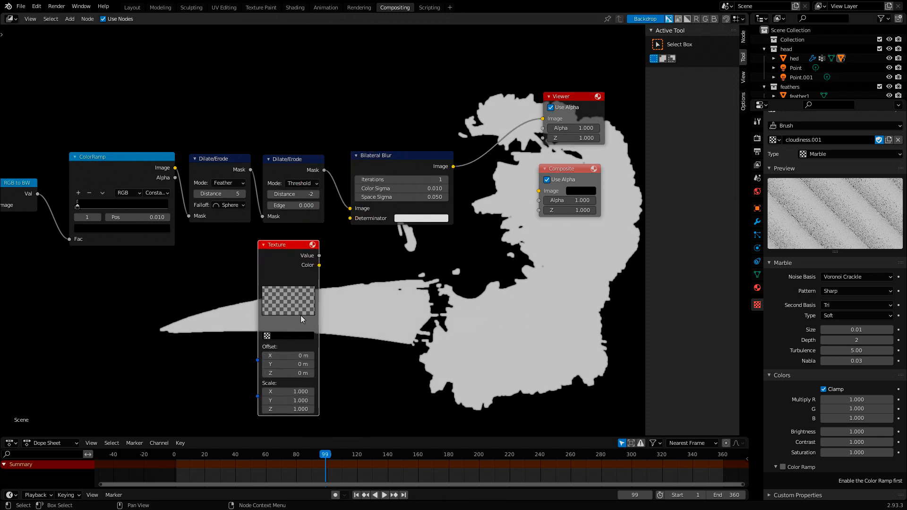
click(277, 335)
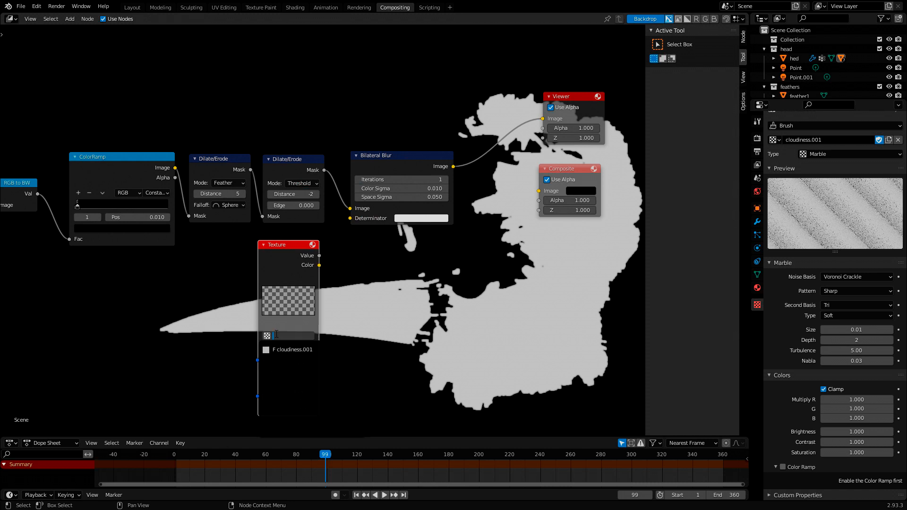
click(295, 349)
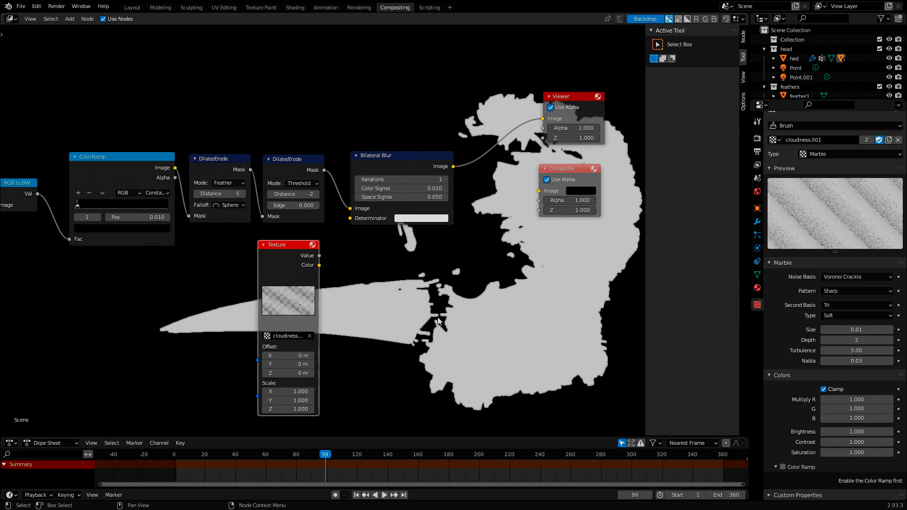
- Examine the Marble and color settings of the cloudiness.001 texture
click(775, 140)
click(784, 129)
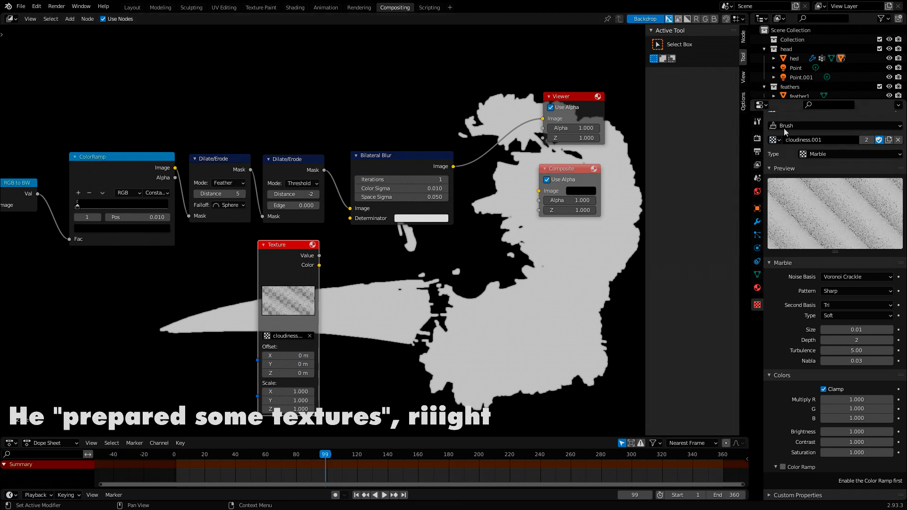
click(784, 128)
scroll(775, 212, up, 1)
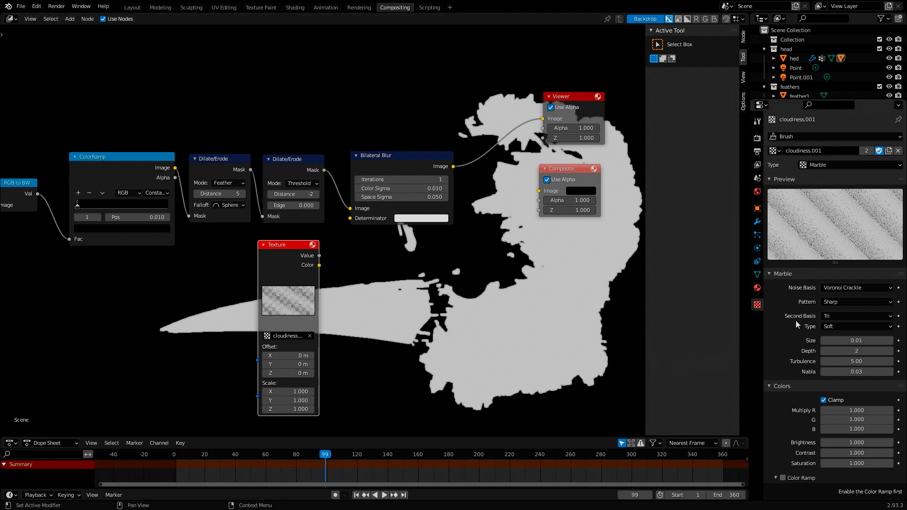
scroll(844, 296, down, 1)
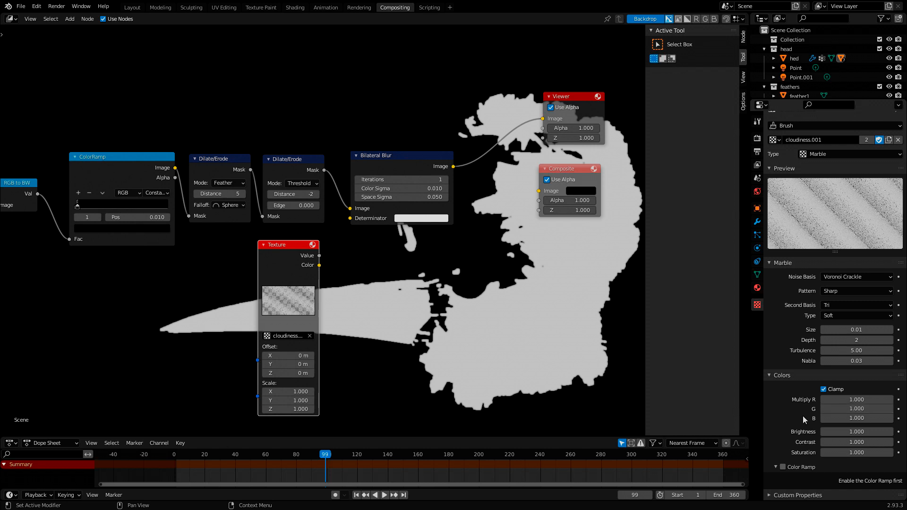
- Connect the Texture node's Value output to the Bilateral Blur node's Determinator input
middle_drag(435, 293, 371, 309)
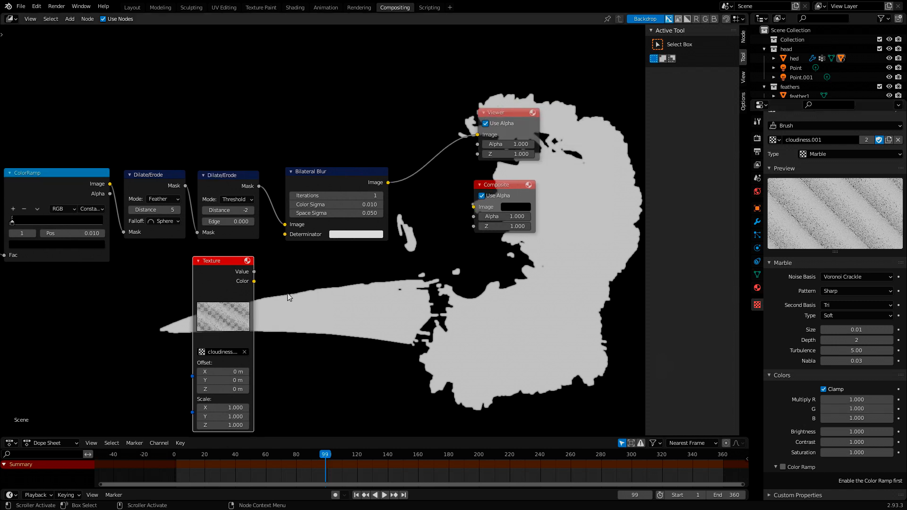
scroll(820, 266, up, 1)
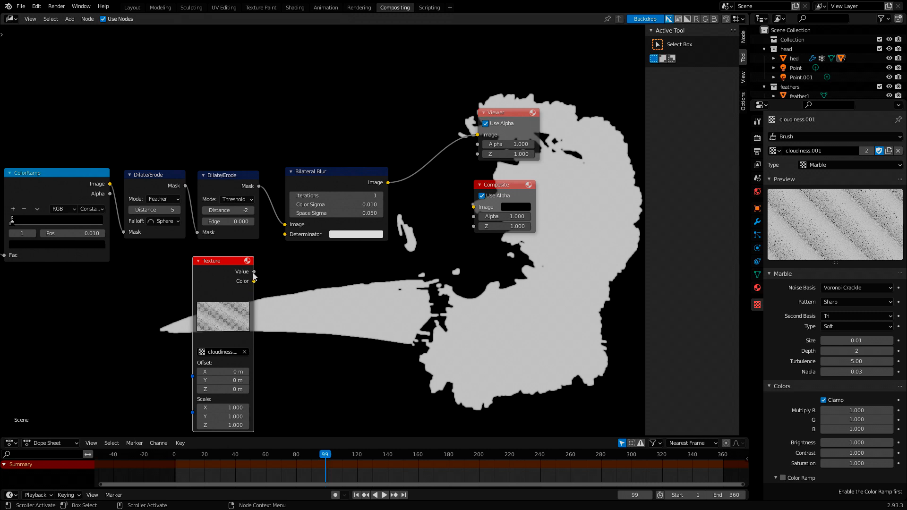
drag(254, 272, 284, 236)
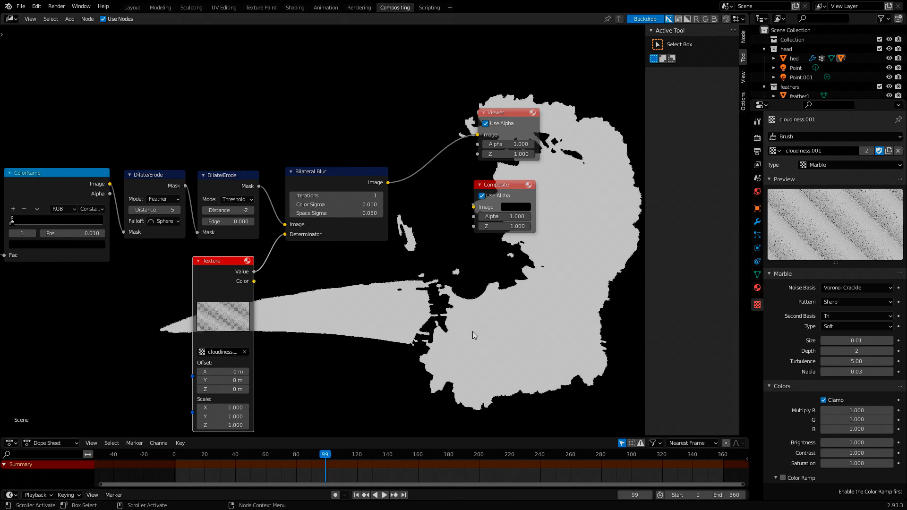
scroll(472, 330, up, 3)
middle_drag(397, 312, 298, 242)
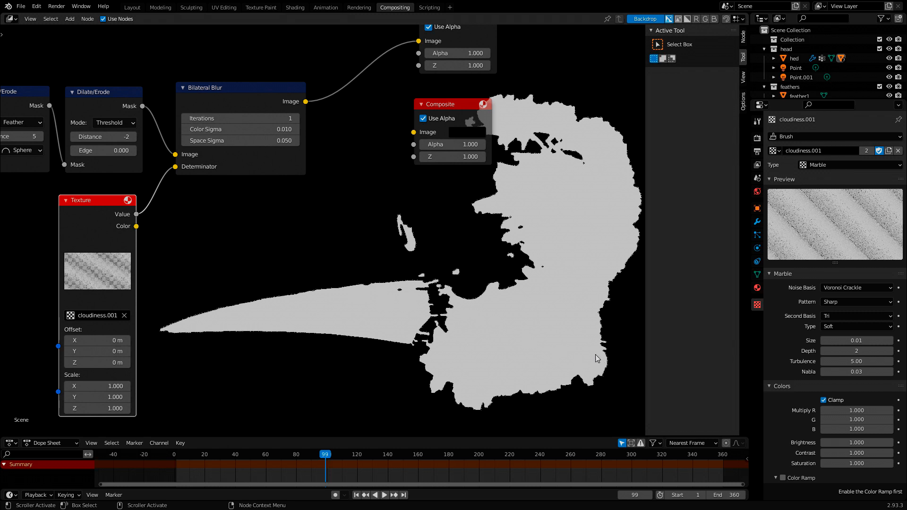
- Set the Texture node's X and Y scale to 1.5
middle_drag(433, 308, 490, 290)
middle_drag(284, 295, 295, 312)
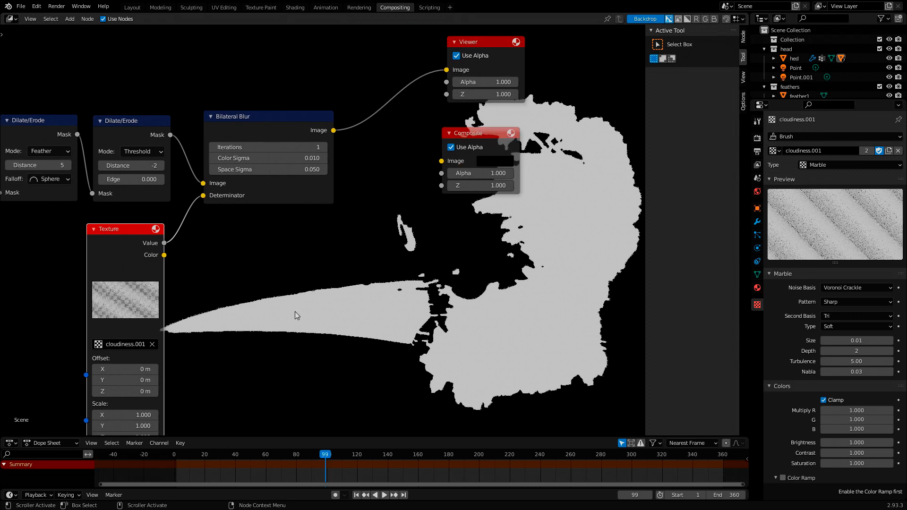
middle_drag(142, 407, 157, 370)
click(153, 376)
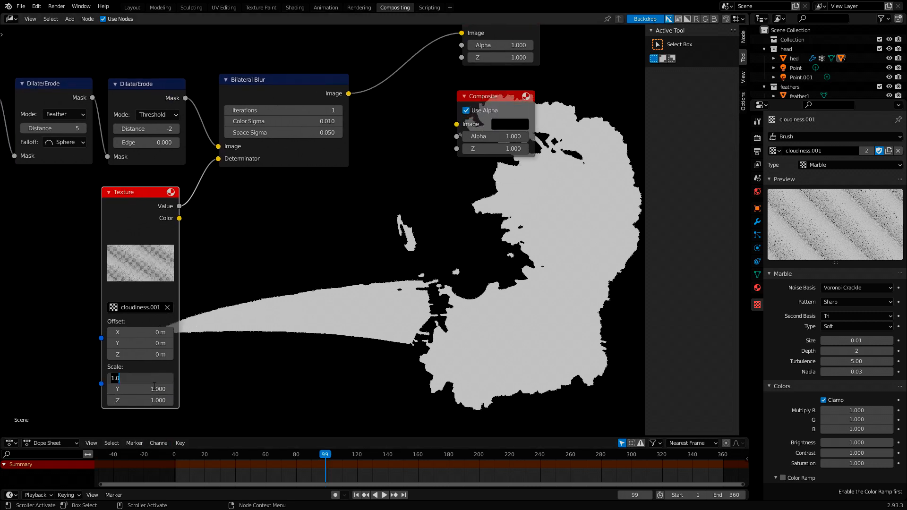
text(1.5)
key(Return)
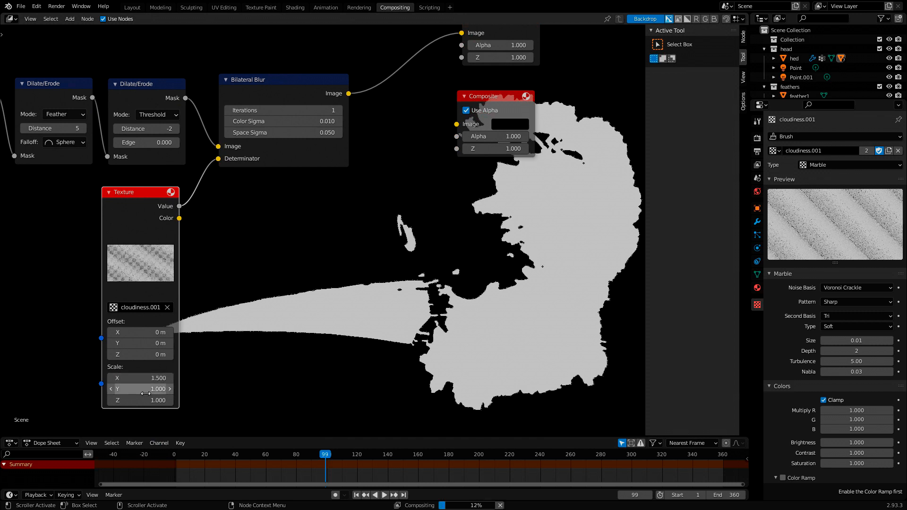
click(146, 391)
text(1.5)
key(Return)
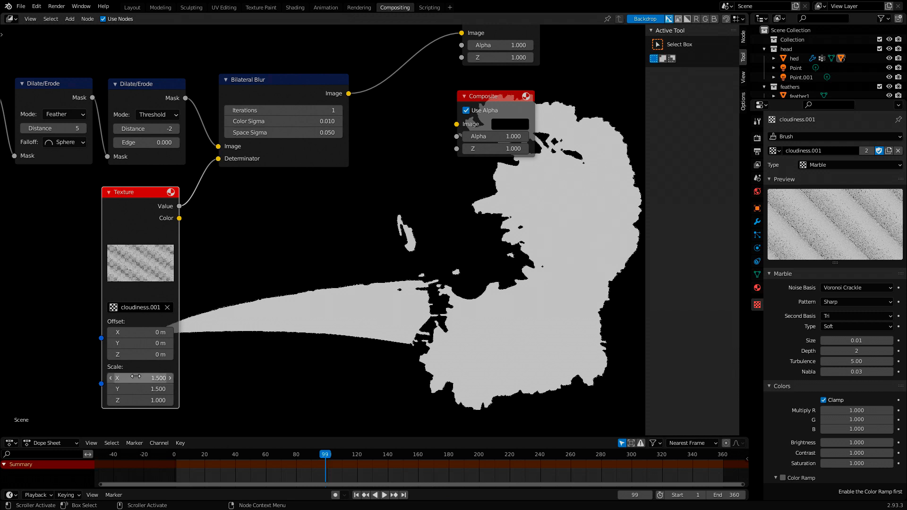
- Set the Texture node's X and Y scale to 0.5
click(137, 377)
text(0.5)
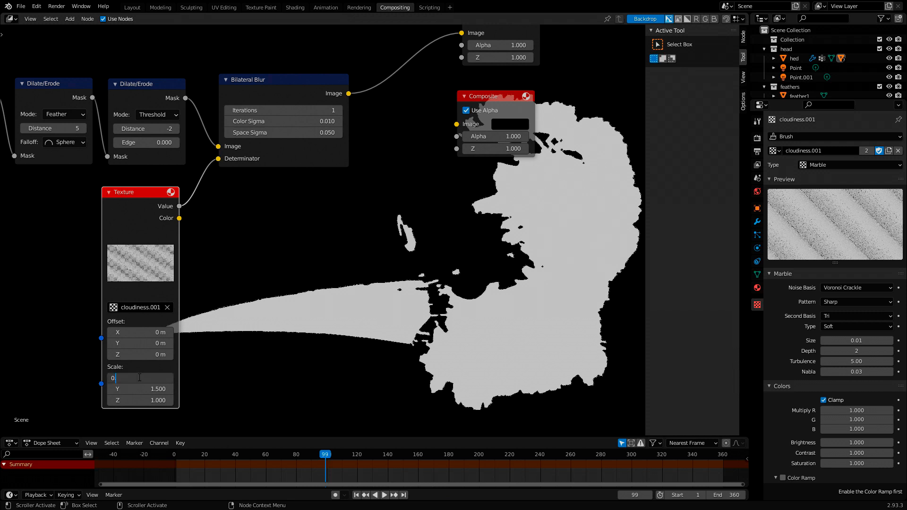
key(Return)
click(142, 388)
text(0.5)
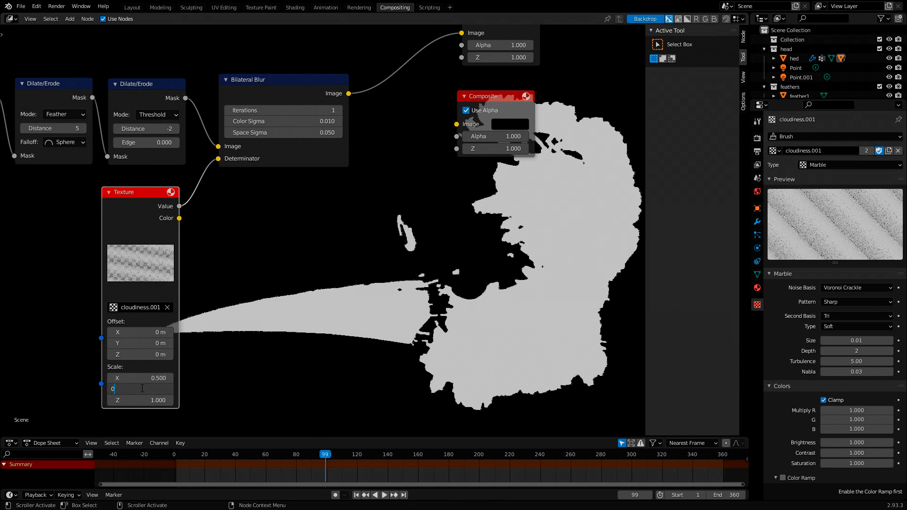
key(Return)
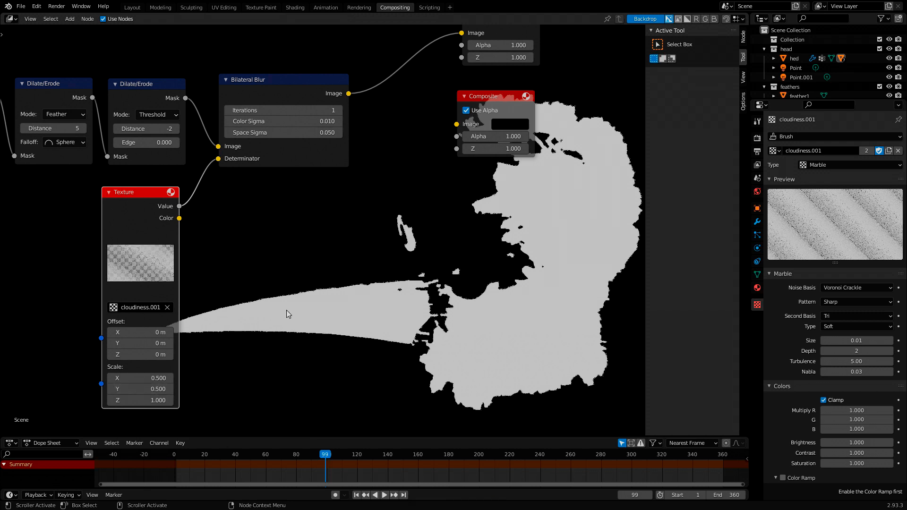
- Set the Texture node's X and Y scale to 1
click(153, 378)
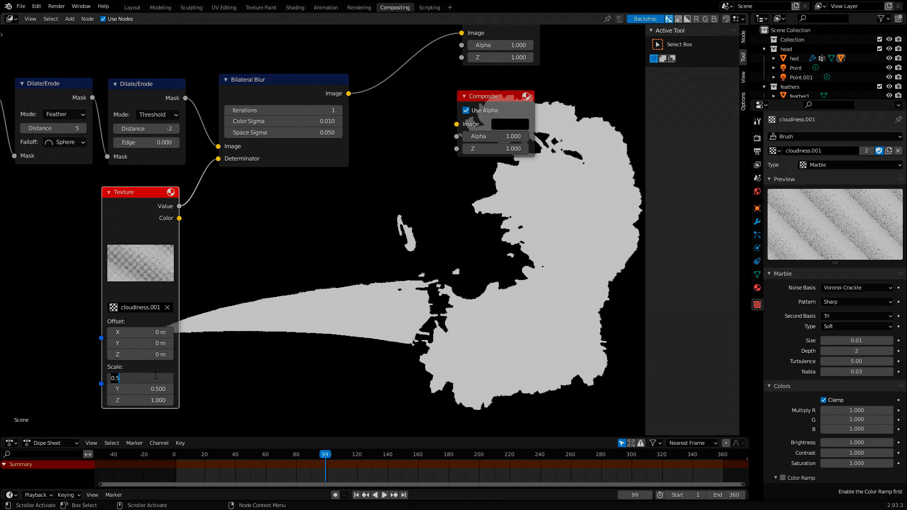
text(1)
key(Return)
click(163, 389)
text(1)
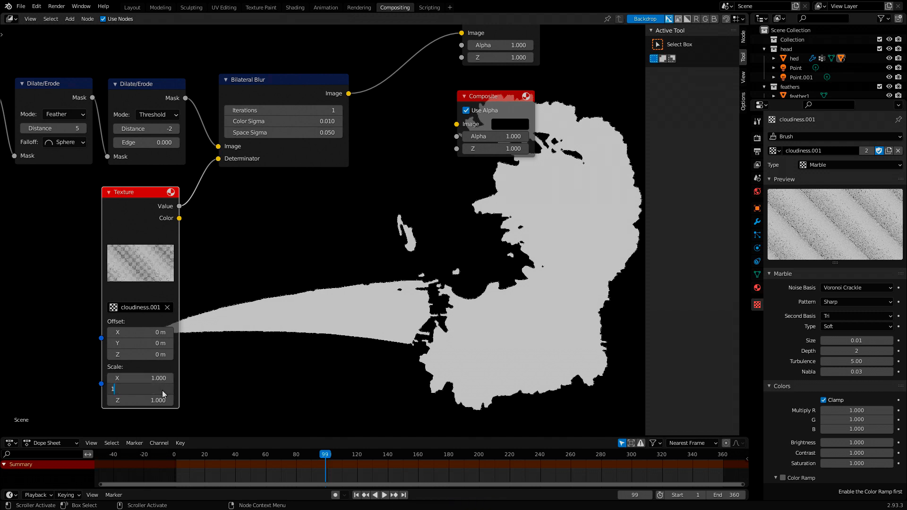
key(Return)
- Move the Composite and Viewer nodes farther away from the Bilateral Blur node to free up space between them
middle_drag(3, 153, 93, 182)
middle_drag(297, 275, 291, 314)
scroll(317, 294, down, 4)
mouse_move(403, 274)
middle_down()
mouse_move(368, 276)
mouse_move(363, 238)
mouse_move(419, 269)
middle_up()
scroll(399, 286, up, 2)
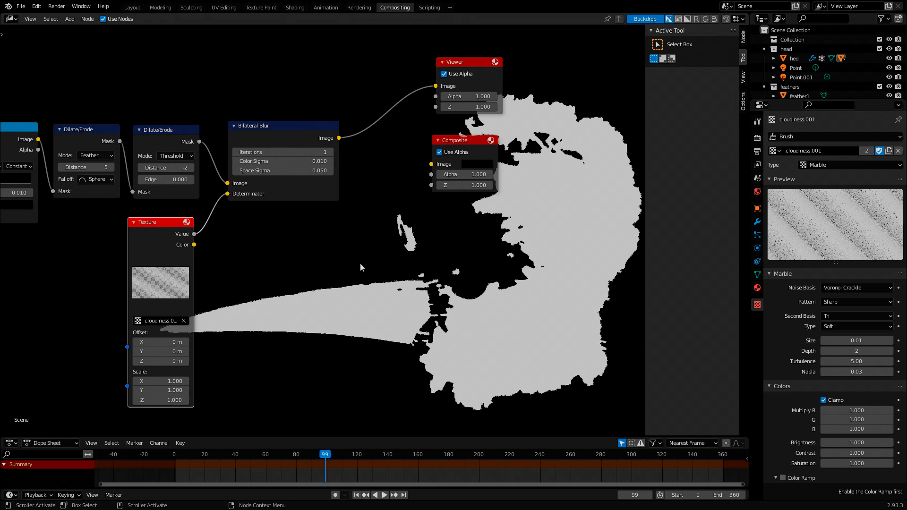
middle_drag(360, 263, 418, 327)
middle_drag(466, 288, 414, 267)
drag(472, 180, 552, 187)
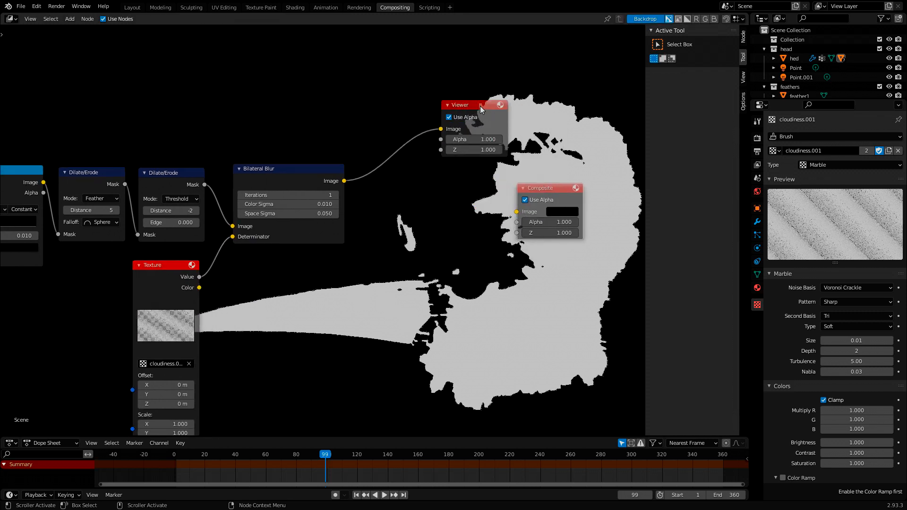
drag(482, 108, 590, 110)
drag(542, 189, 580, 195)
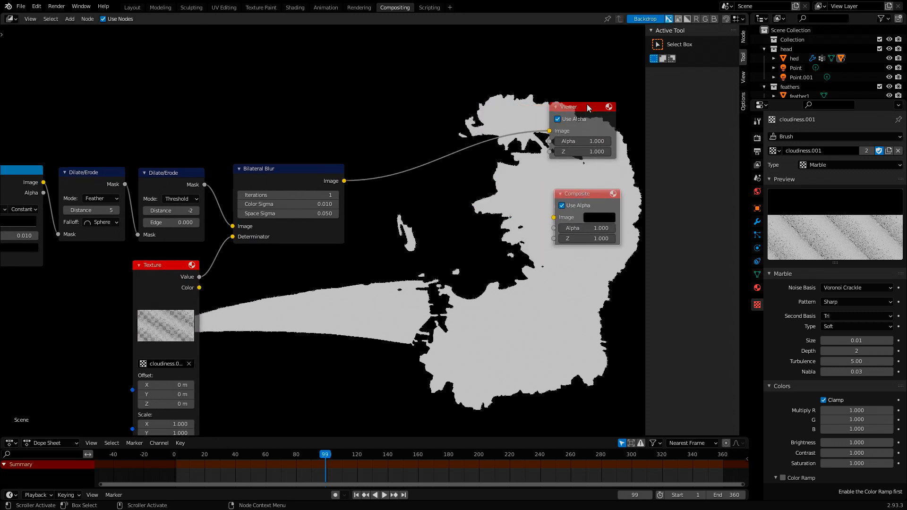
drag(590, 107, 605, 110)
drag(588, 191, 607, 192)
- Examine the node chain from Render Layers to Bilateral Blur and the four parallel ColorRamp branches sharing one Texture node
middle_drag(232, 249, 382, 255)
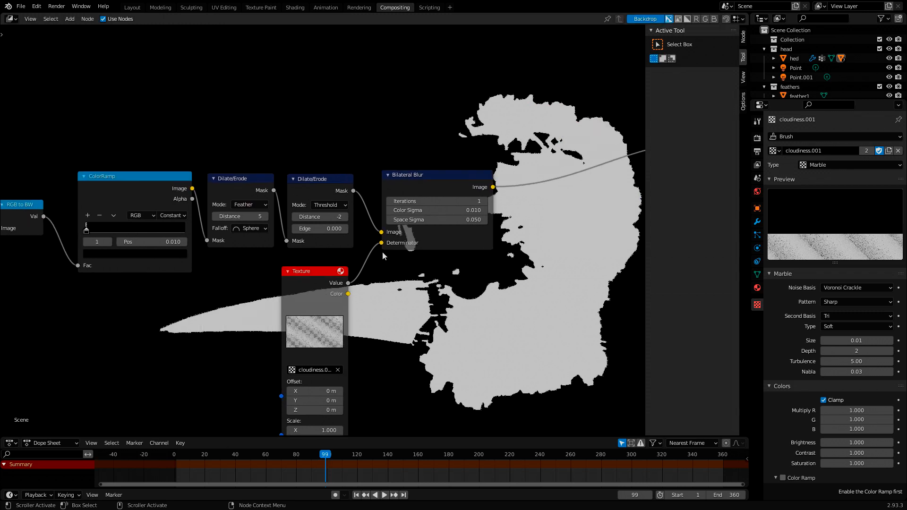
middle_drag(327, 268, 409, 247)
scroll(356, 293, down, 1)
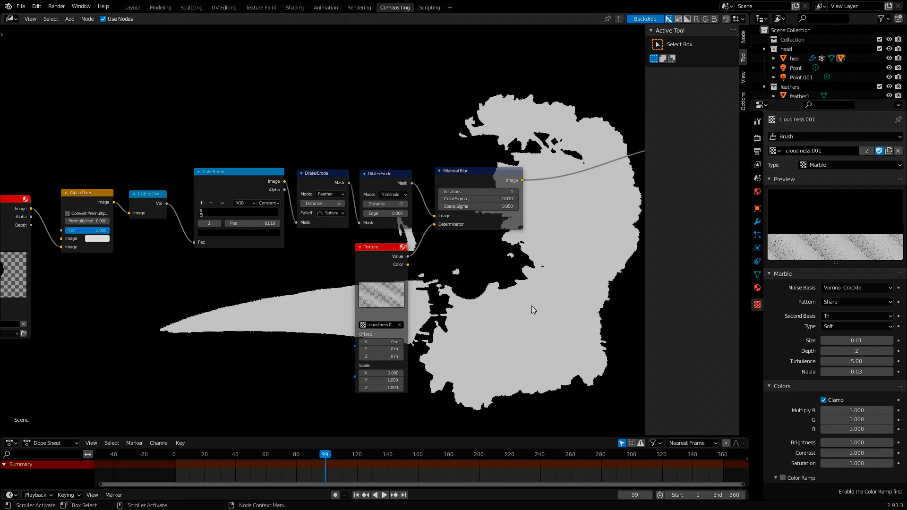
middle_drag(615, 310, 615, 250)
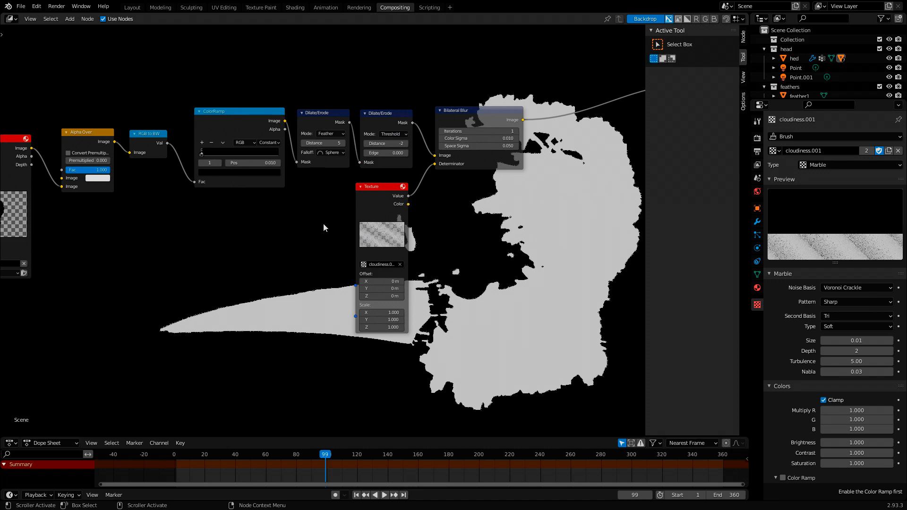
middle_drag(323, 224, 384, 202)
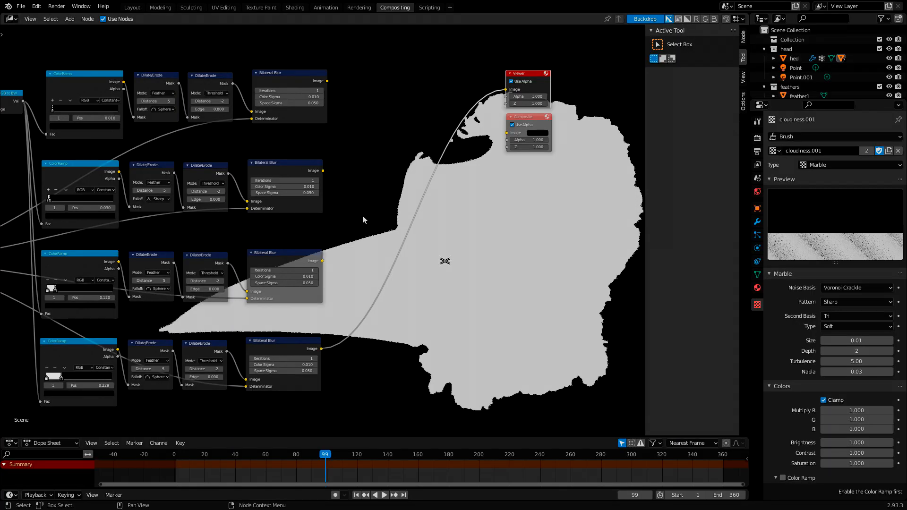
middle_drag(362, 216, 550, 213)
scroll(397, 255, down, 1)
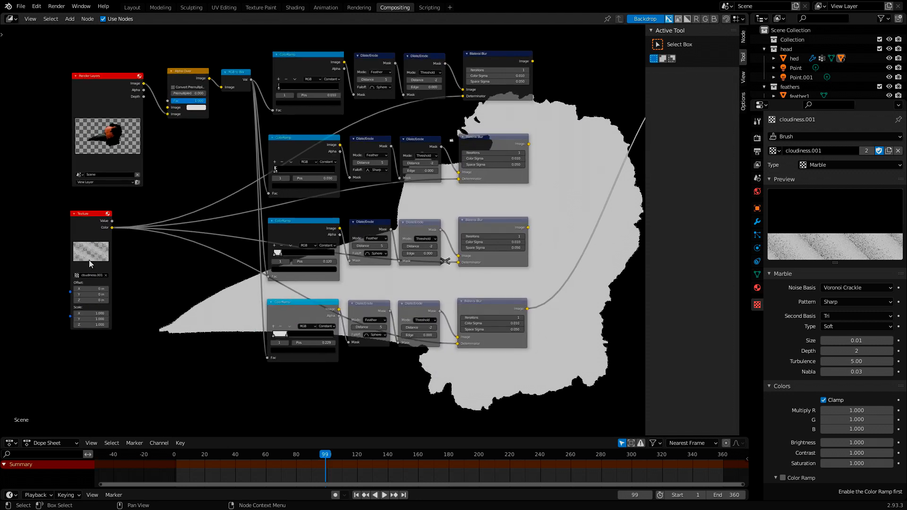
middle_drag(116, 239, 89, 242)
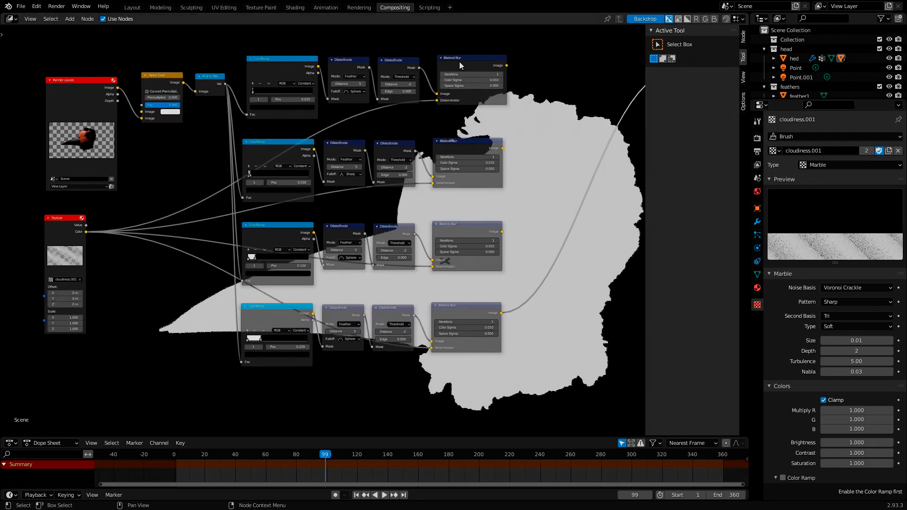
middle_drag(510, 280, 493, 328)
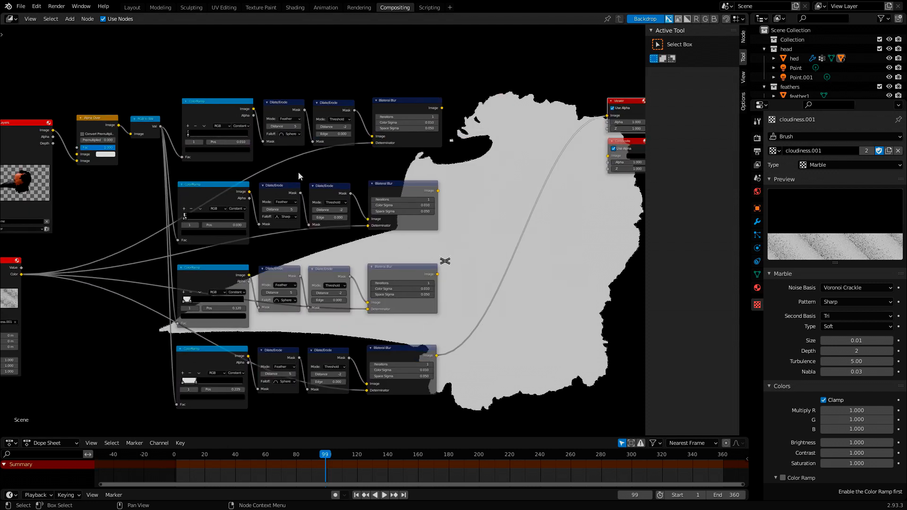
- Set the falloff of the Feather Dilate/Erode nodes in the second, third and fourth branches to Inverse Square
middle_drag(369, 332, 277, 305)
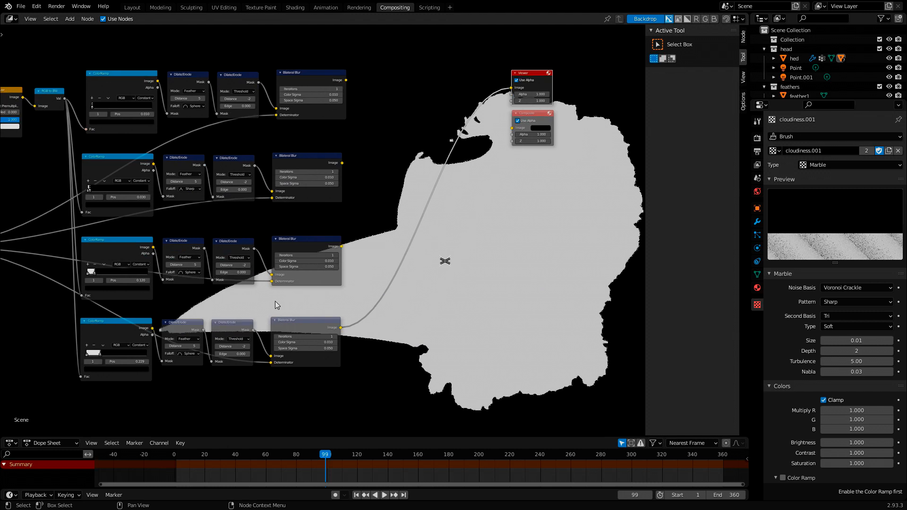
click(185, 273)
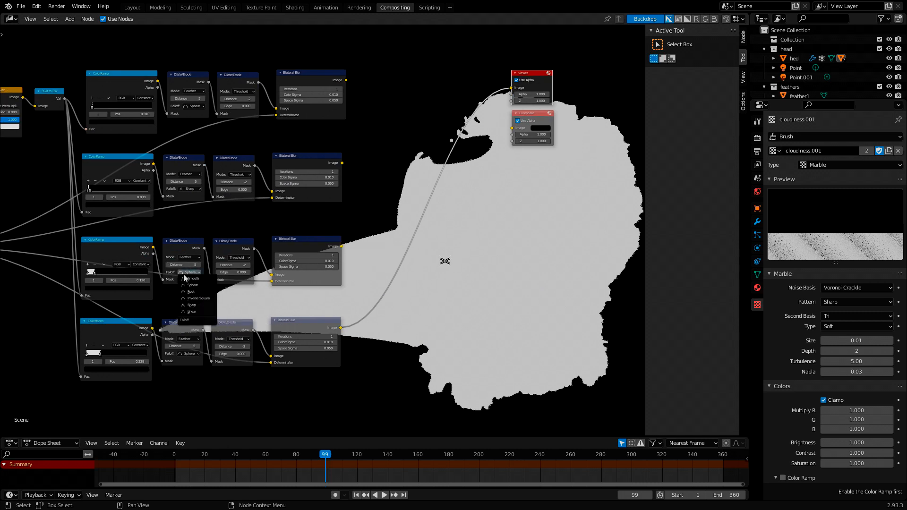
click(194, 298)
click(186, 189)
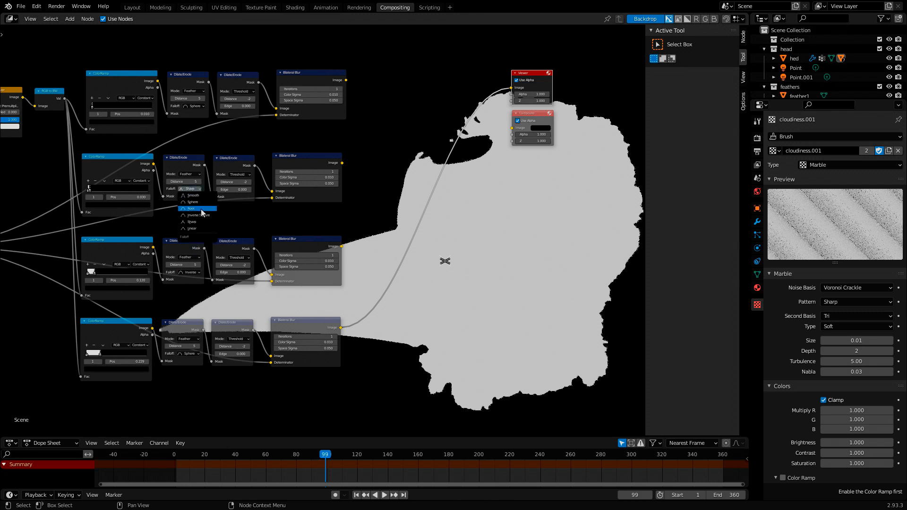
click(201, 215)
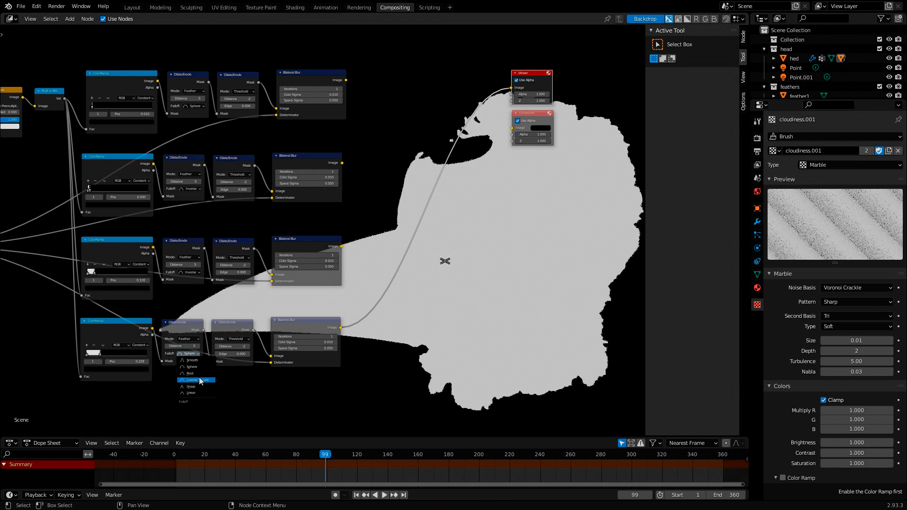
click(201, 380)
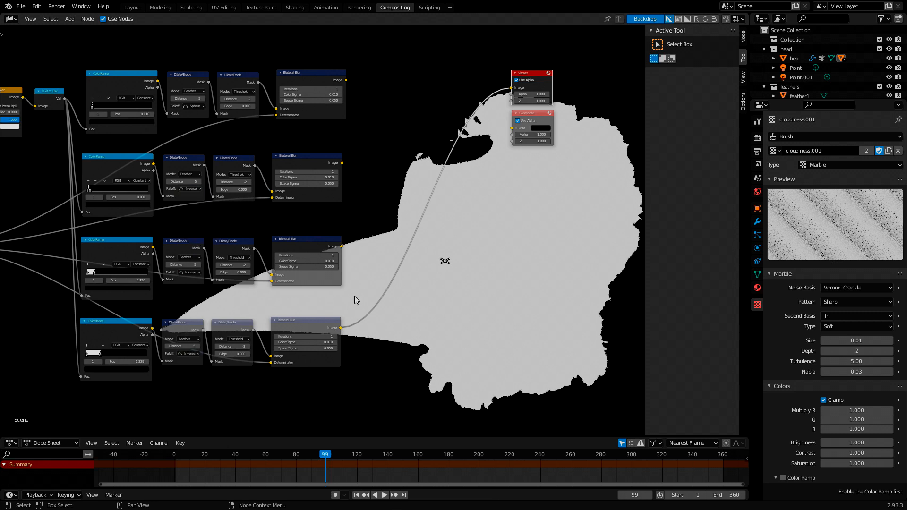
- Preview the third, second and first branches in turn by connecting each one's Bilateral Blur output to the Viewer
middle_drag(354, 296, 216, 276)
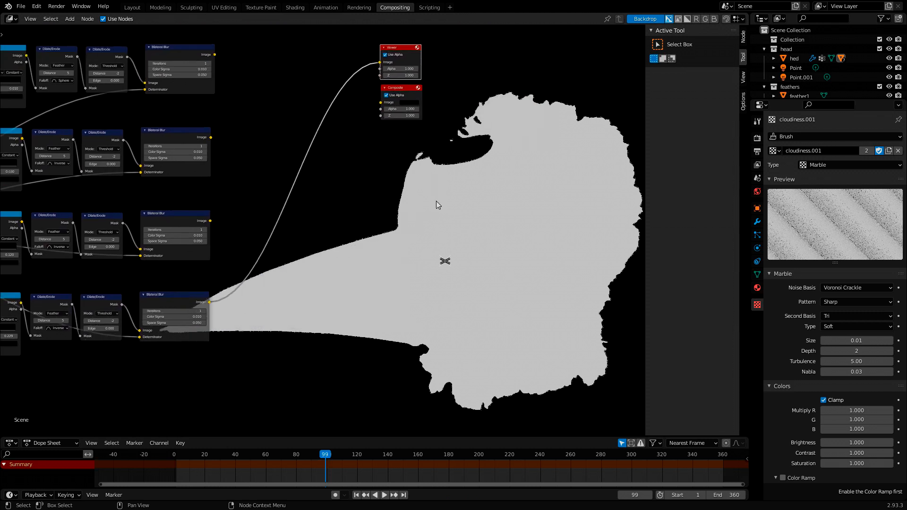
ctrl+shift+click(177, 216)
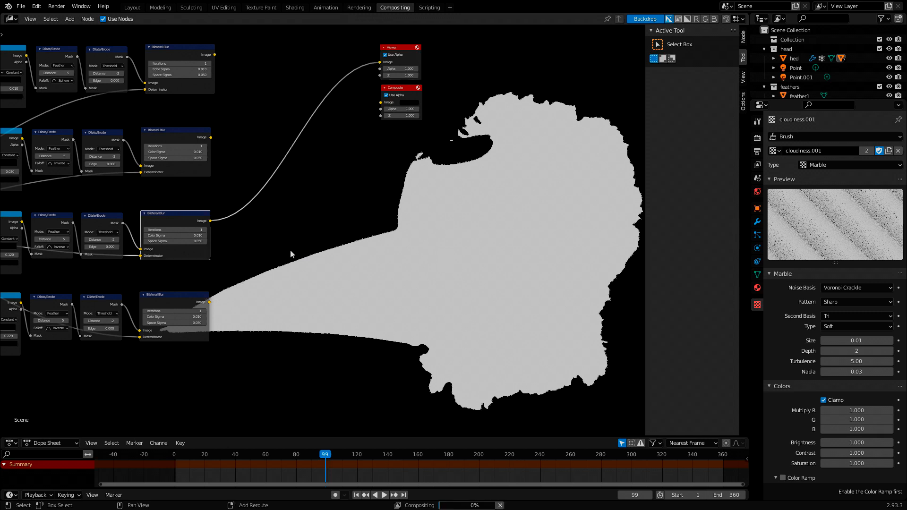
ctrl+shift+click(168, 138)
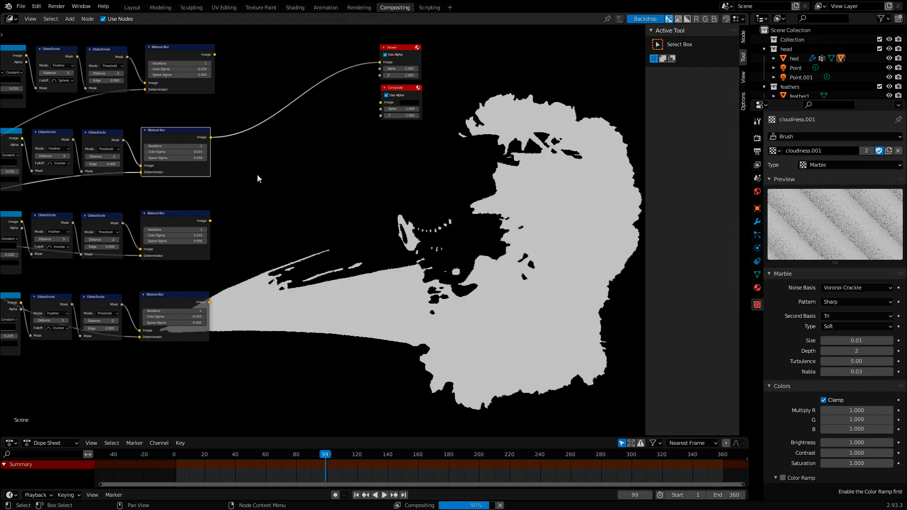
ctrl+shift+click(179, 50)
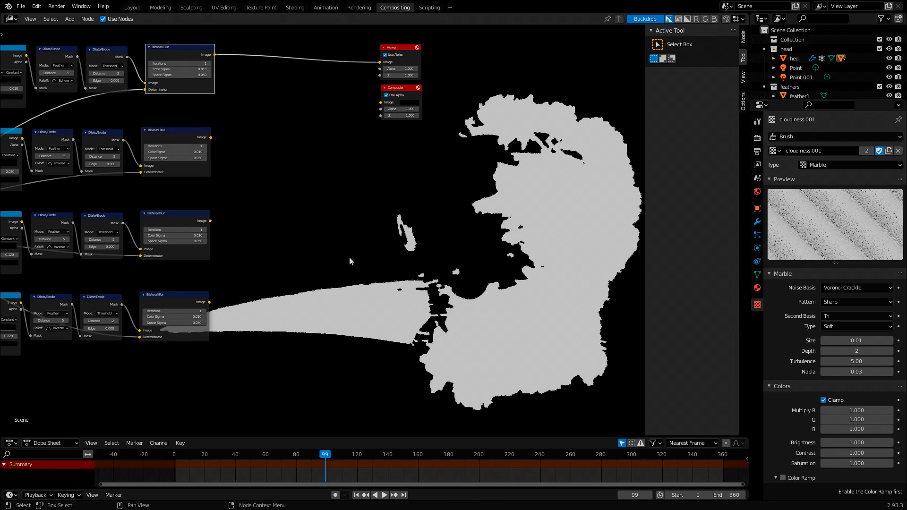
- Nudge the Viewer and Composite nodes slightly so that they line up one above the other
middle_drag(349, 260, 497, 248)
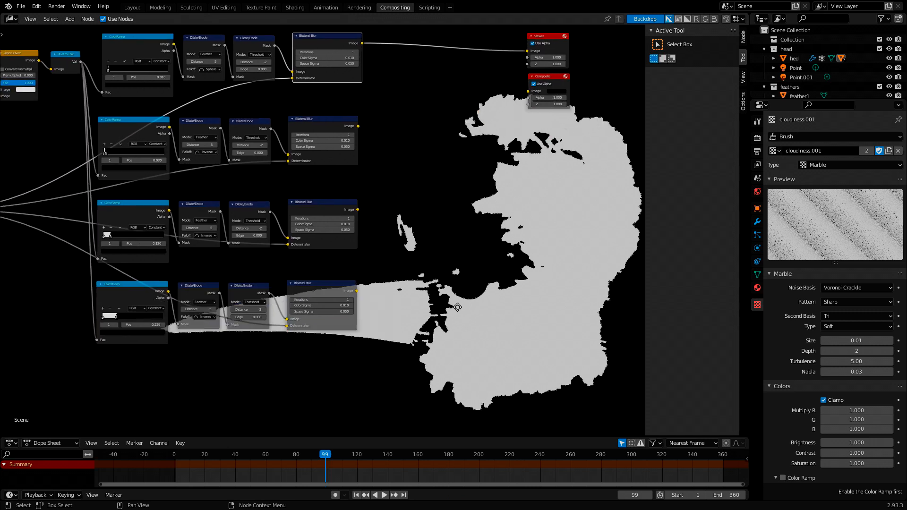
middle_drag(457, 307, 424, 301)
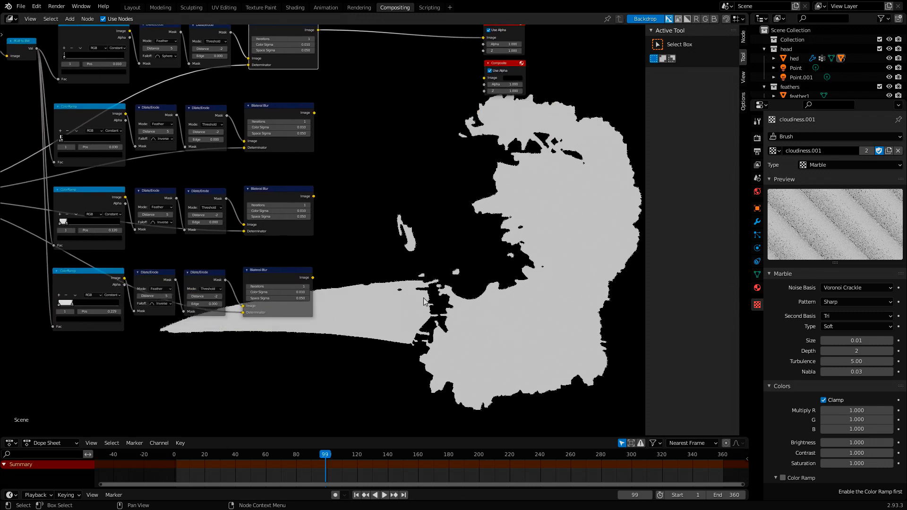
middle_drag(423, 302, 359, 371)
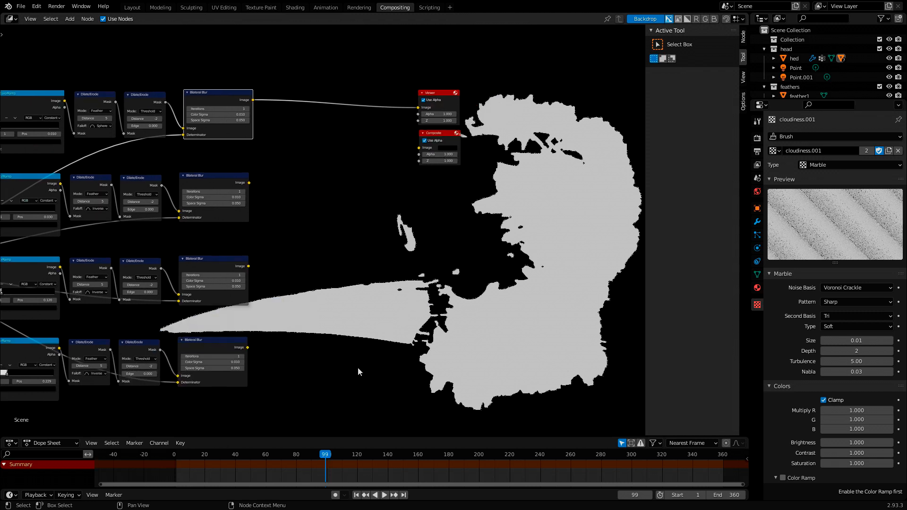
drag(443, 95, 448, 86)
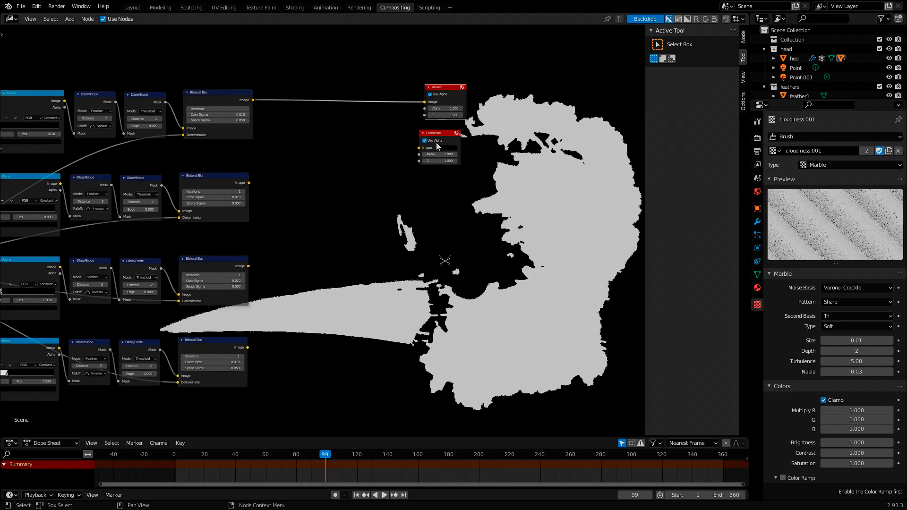
drag(440, 134, 445, 131)
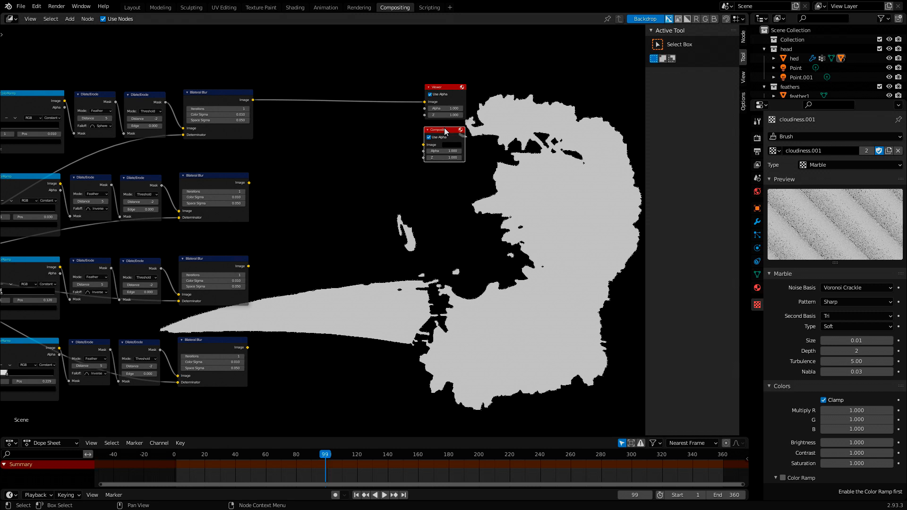
middle_drag(445, 131, 422, 74)
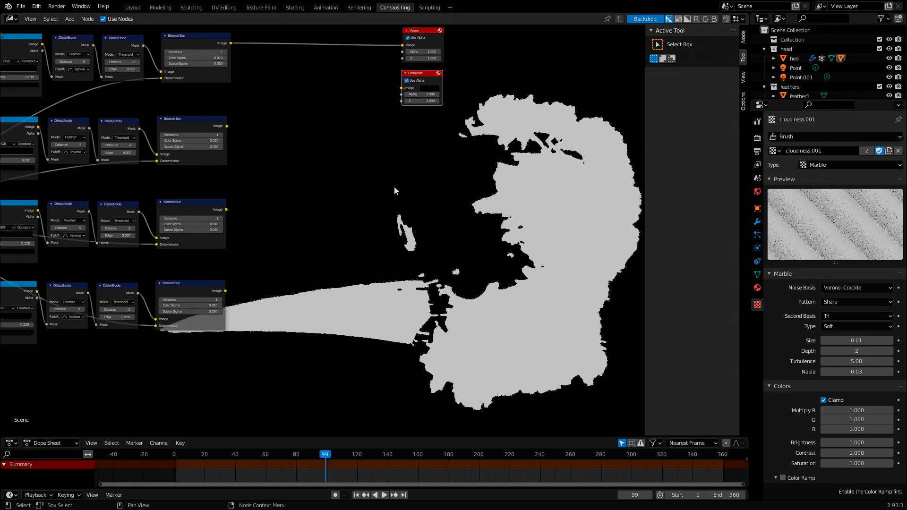
middle_drag(370, 188, 545, 236)
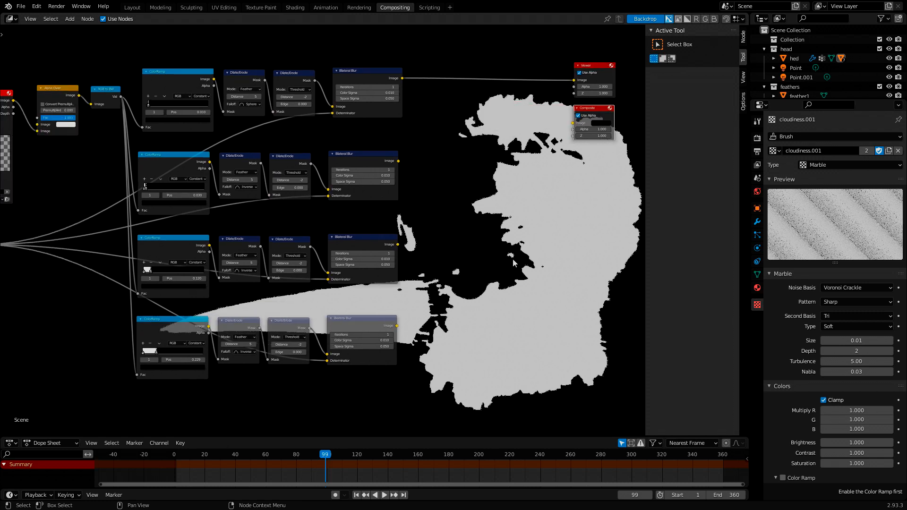
- Create a new brush texture named ink1, set its type to Image or Movie and load a black ink picture
middle_drag(503, 255, 430, 247)
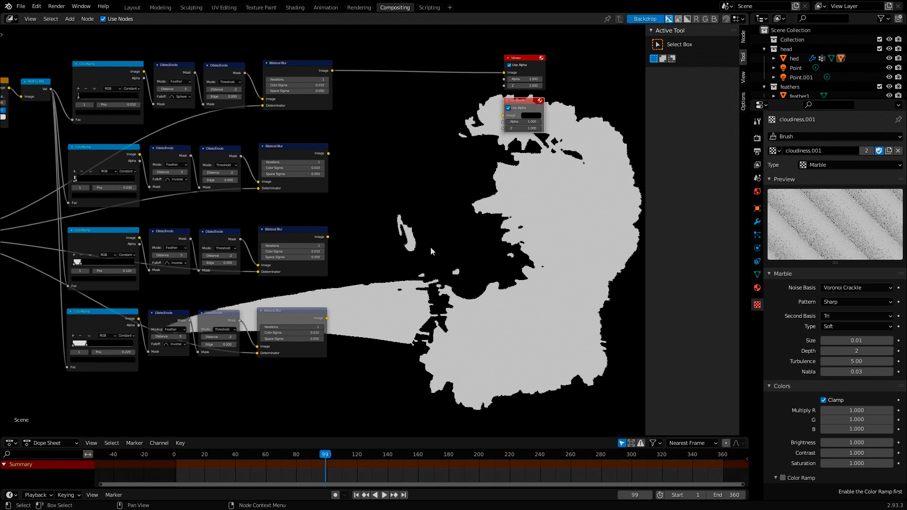
middle_drag(430, 246, 343, 228)
click(888, 151)
double_click(822, 151)
text(ink1)
click(850, 165)
click(831, 230)
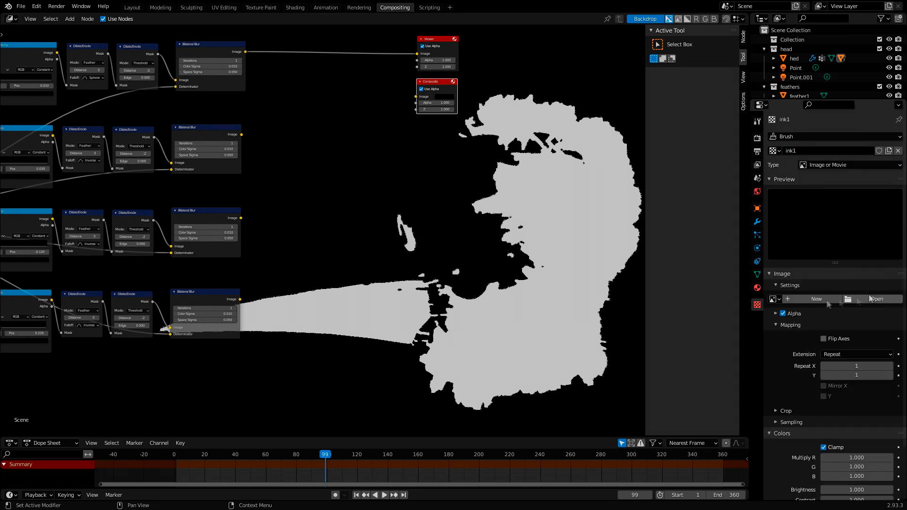
click(872, 299)
double_click(370, 281)
double_click(368, 160)
- Create a second Image or Movie texture named ink2 and load another picture from the black ink textures folder
click(888, 151)
double_click(822, 151)
text(ink2)
scroll(831, 227, down, 2)
click(897, 261)
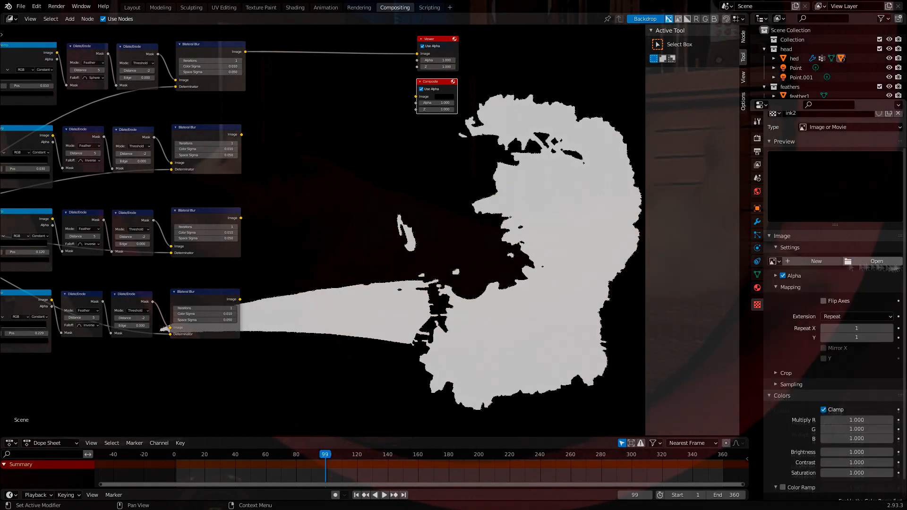
click(869, 261)
double_click(371, 150)
double_click(698, 341)
- Create the image textures ink3 and ink4 and load a black ink picture into each, using 2.jpg for ink4
scroll(831, 265, up, 2)
click(888, 150)
double_click(821, 151)
text(ink3)
click(897, 299)
click(869, 299)
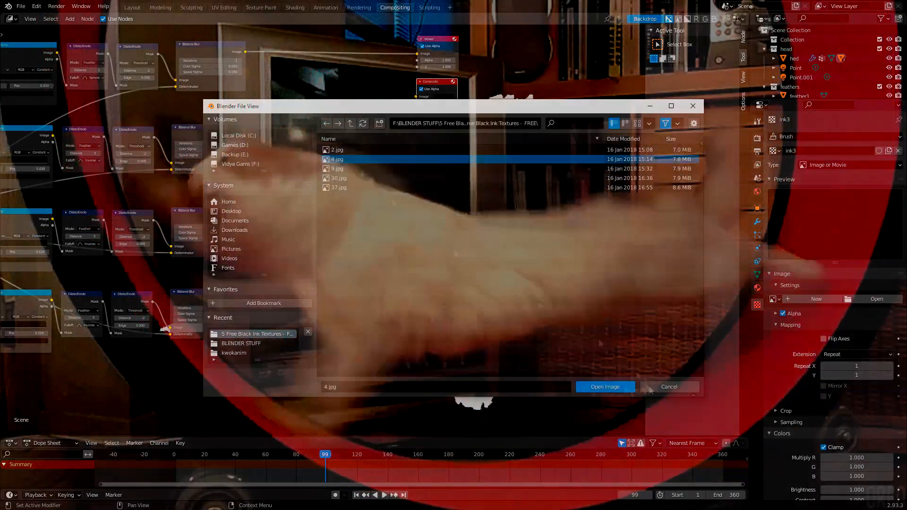
click(605, 387)
click(337, 168)
click(669, 387)
- Add a Texture node, duplicate it three times and assign ink1, ink2, ink3 and ink4 to the four nodes
scroll(377, 236, down, 4)
key(shift+a)
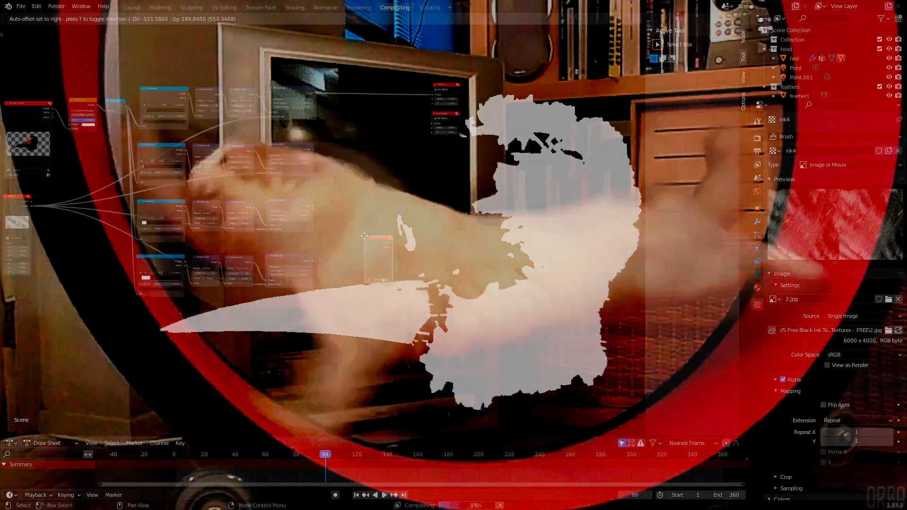
key(shift+d)
key(shift+d)
key(shift+d)
scroll(425, 264, up, 5)
click(269, 306)
click(331, 306)
click(396, 303)
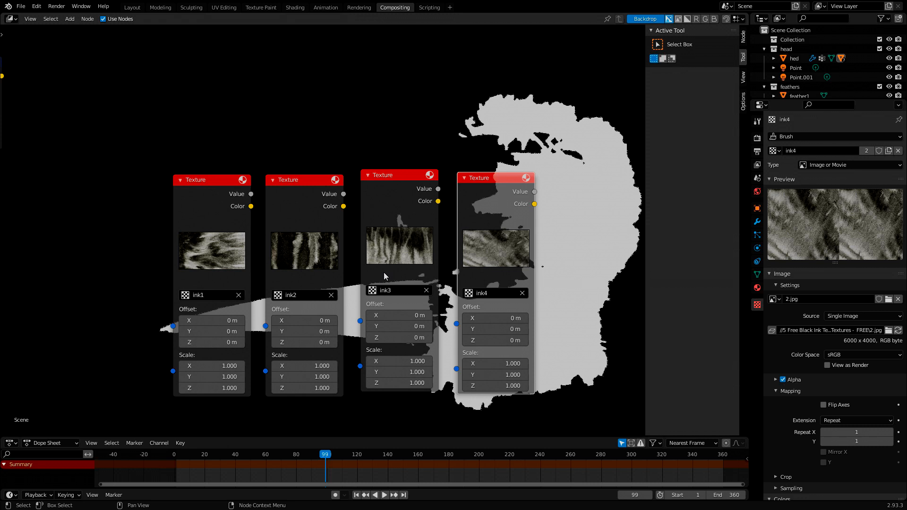
- Reposition the four ink Texture nodes in a row beyond the branches, with ink4 set apart from the others
scroll(364, 98, down, 9)
middle_drag(318, 143, 416, 205)
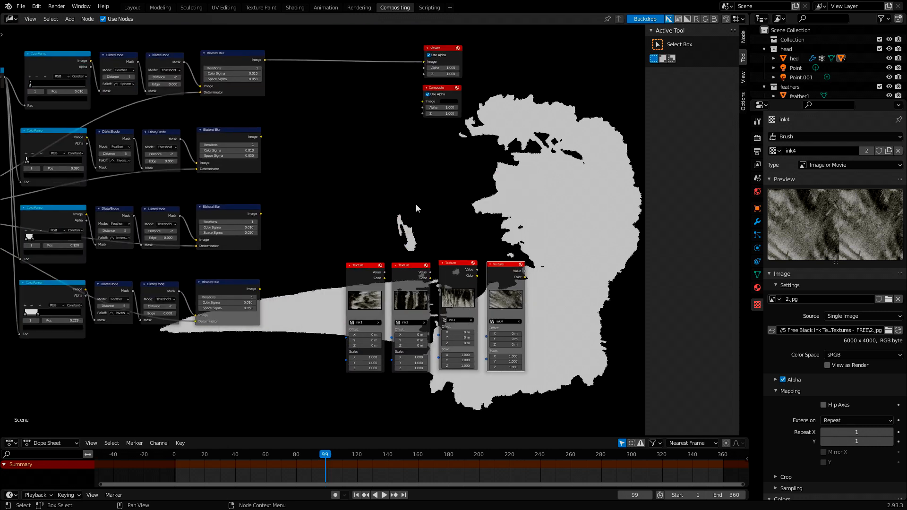
drag(512, 261, 457, 245)
drag(362, 270, 403, 252)
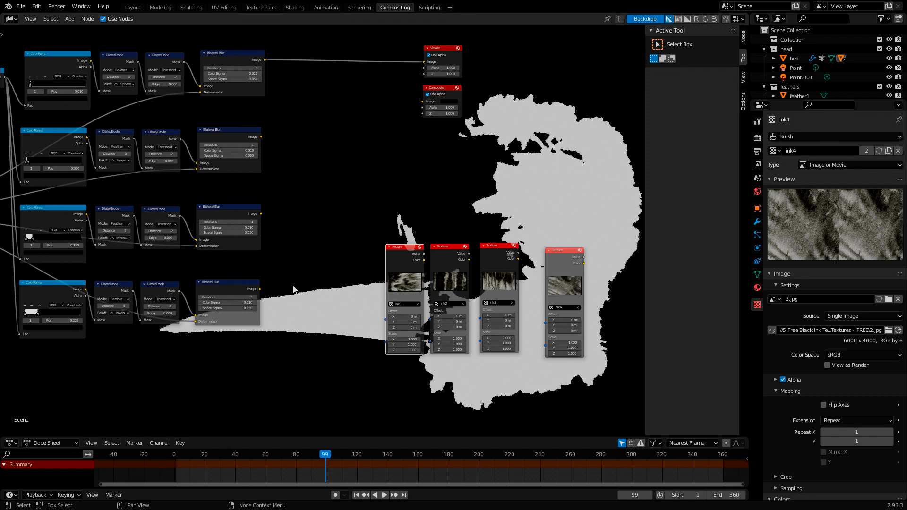
- Add an Alpha Over node after the fourth branch's Bilateral Blur
key(shift+a)
click(264, 288)
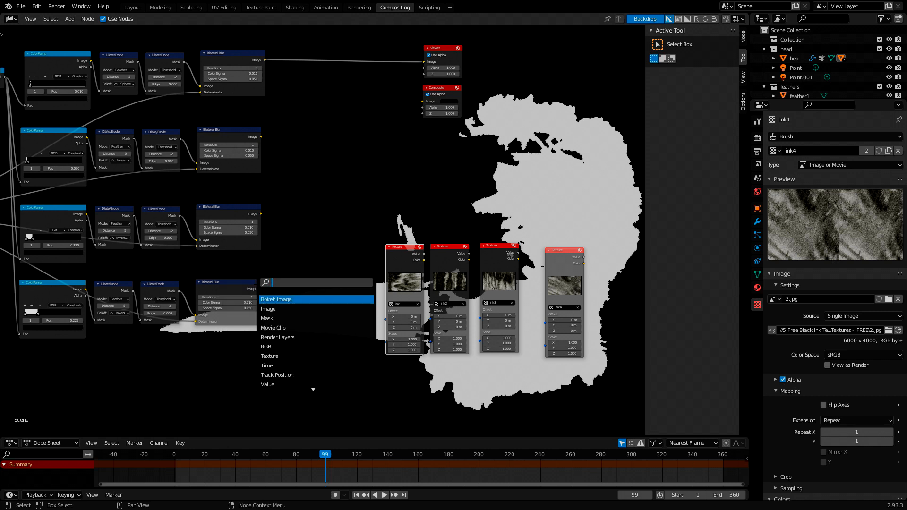
text(alpha)
key(Return)
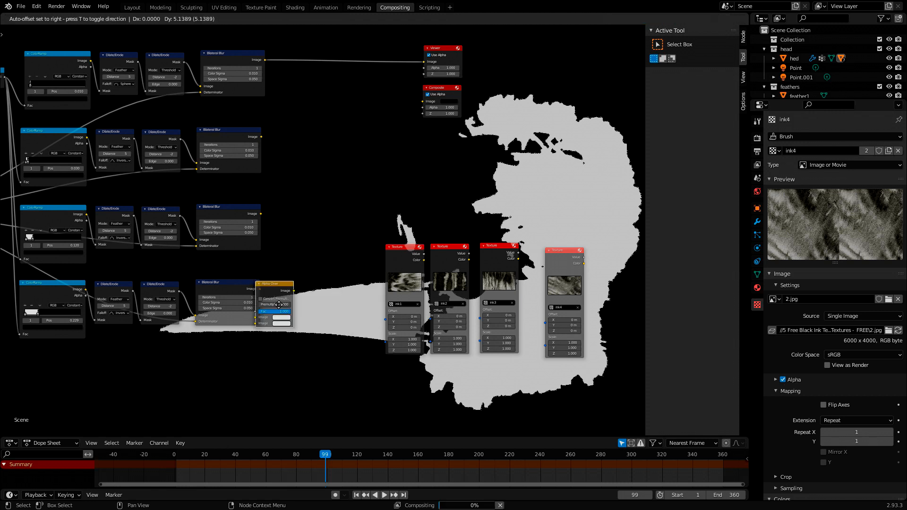
click(329, 304)
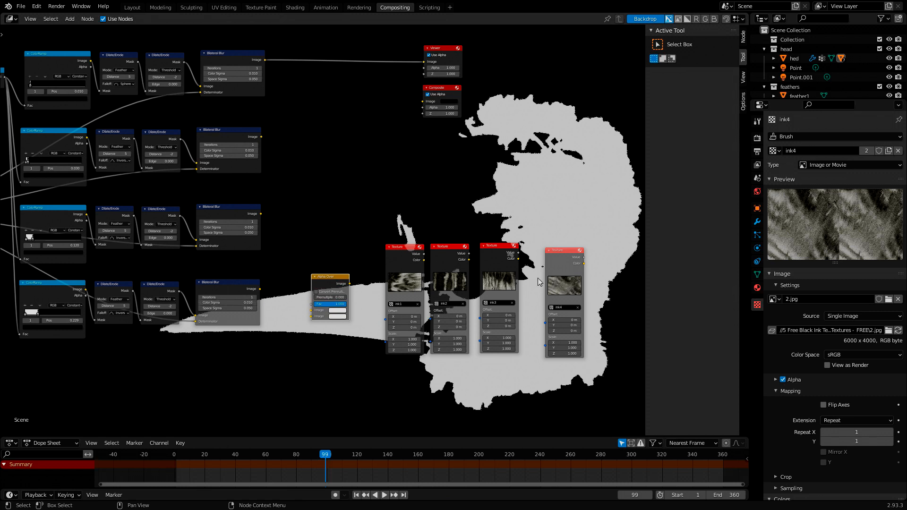
- Move the ink1, ink2 and ink3 Texture nodes aside and place the ink4 Texture node below the Alpha Over node
drag(504, 242, 532, 206)
drag(448, 246, 489, 210)
drag(403, 245, 441, 211)
drag(575, 253, 281, 324)
drag(327, 280, 348, 275)
key(h)
key(h)
drag(282, 324, 302, 325)
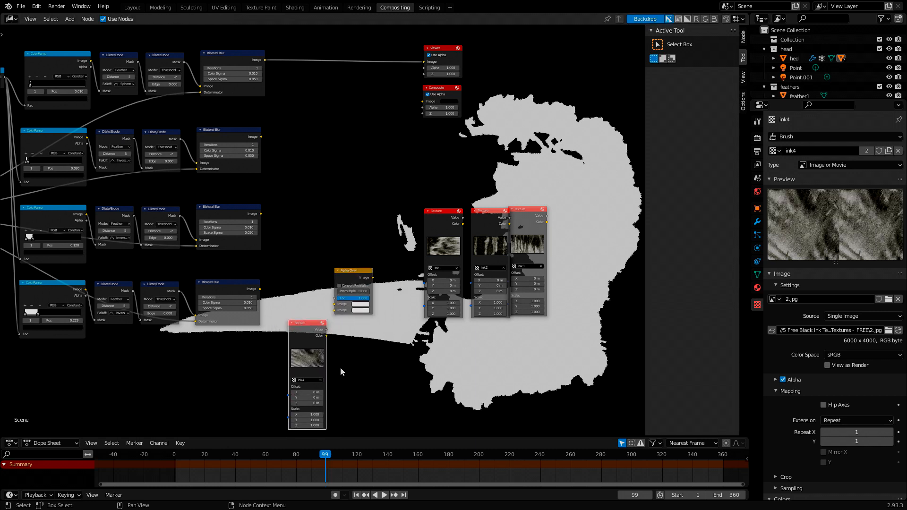
- Connect the ink4 Texture node's Color output to the second Image input of the Alpha Over node
scroll(354, 372, up, 2)
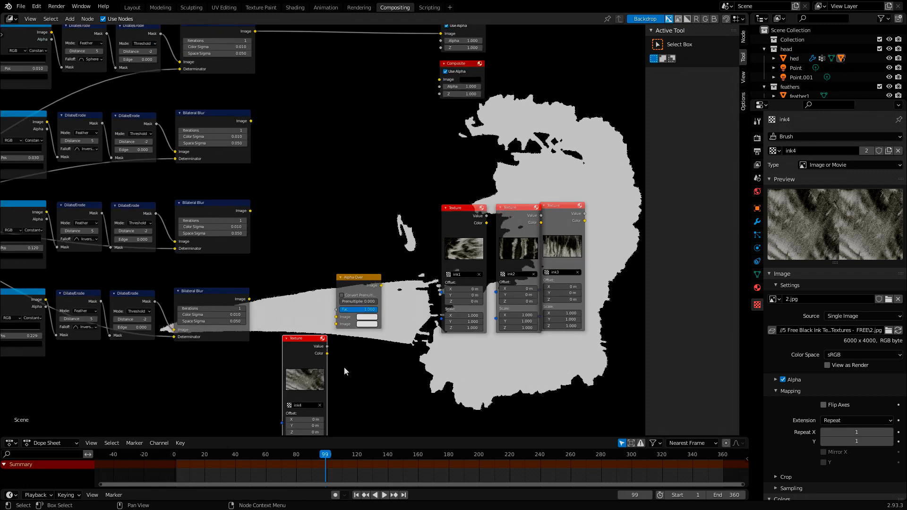
middle_drag(343, 367, 332, 324)
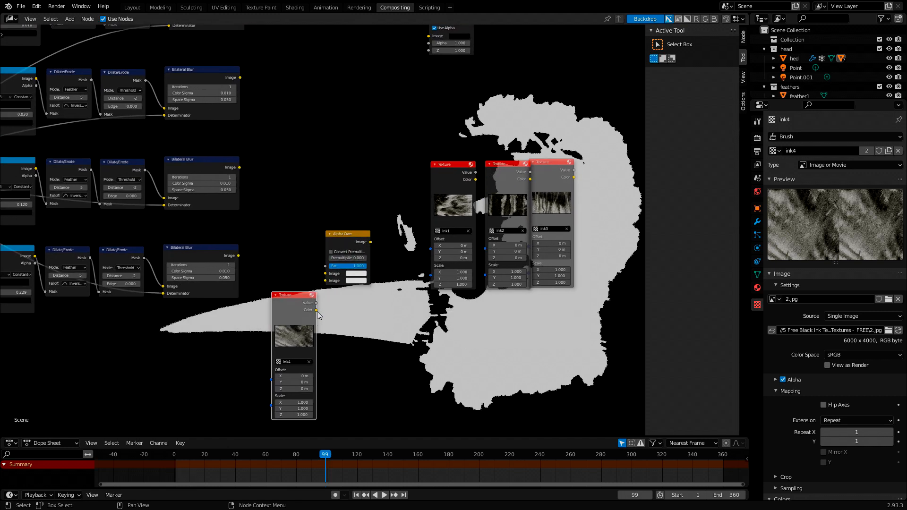
drag(316, 311, 325, 281)
middle_drag(241, 306, 286, 296)
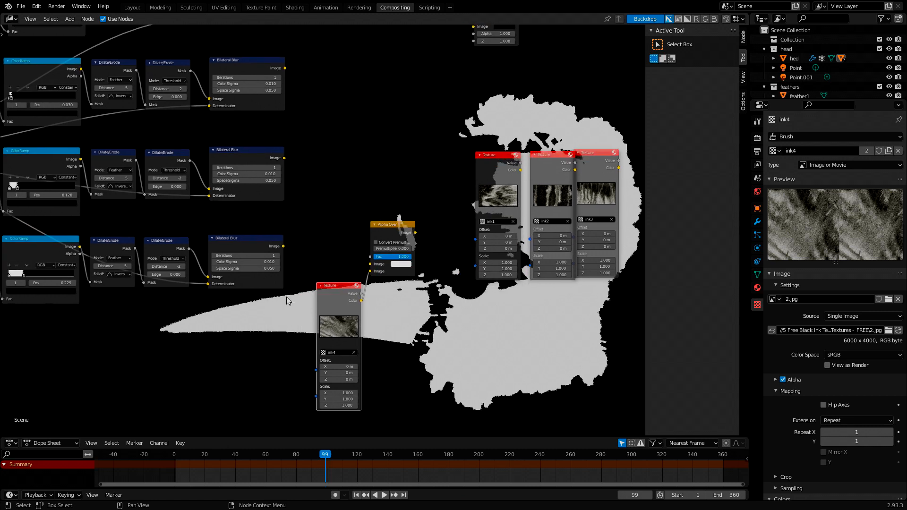
- Connect the fourth branch's Bilateral Blur output to the Alpha Over's Fac and preview the Alpha Over result in the Viewer
mouse_move(284, 246)
mouse_down()
mouse_move(298, 248)
mouse_move(289, 247)
mouse_up()
ctrl+shift+click(283, 249)
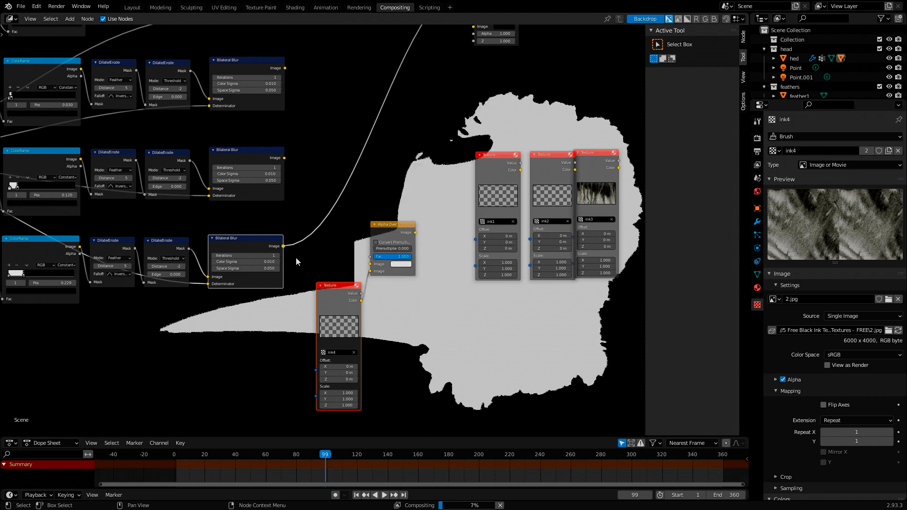
middle_drag(285, 248, 263, 250)
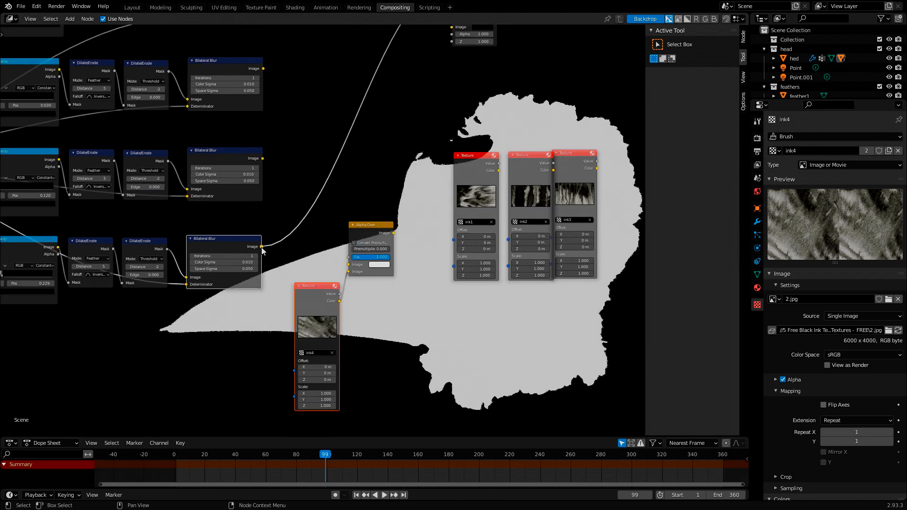
drag(261, 246, 348, 257)
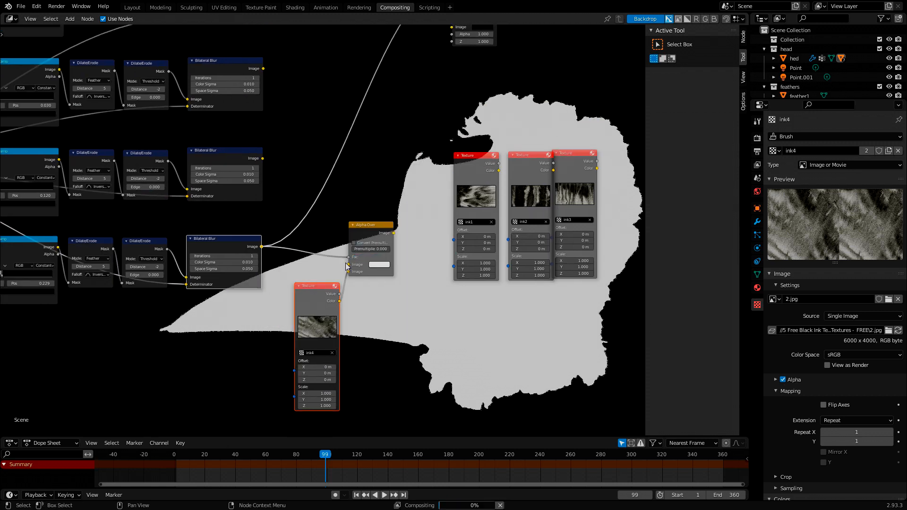
ctrl+shift+click(393, 233)
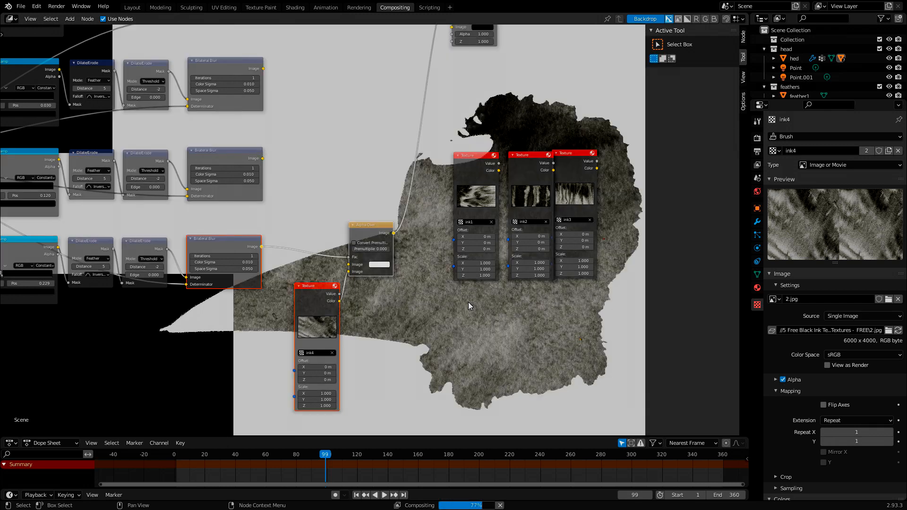
middle_drag(469, 304, 405, 264)
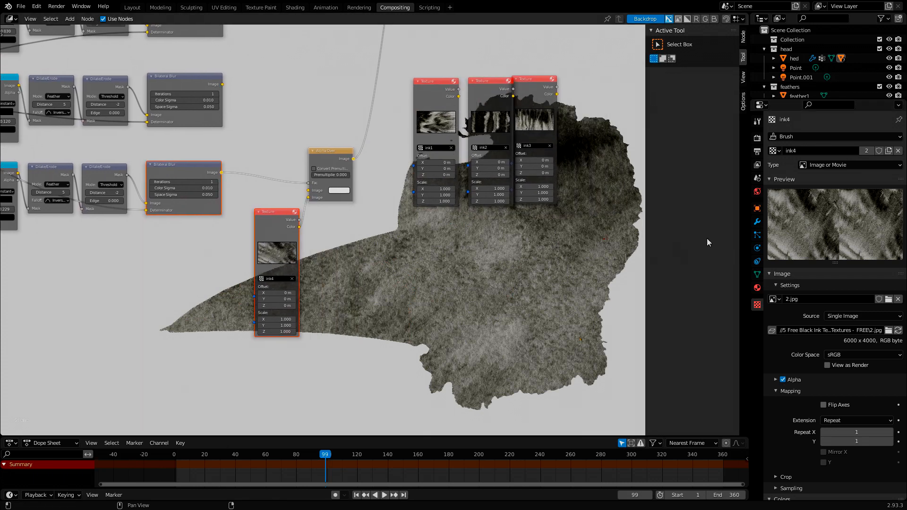
- Set the Brightness of the ink4 texture's colors to 1.2
scroll(825, 245, down, 6)
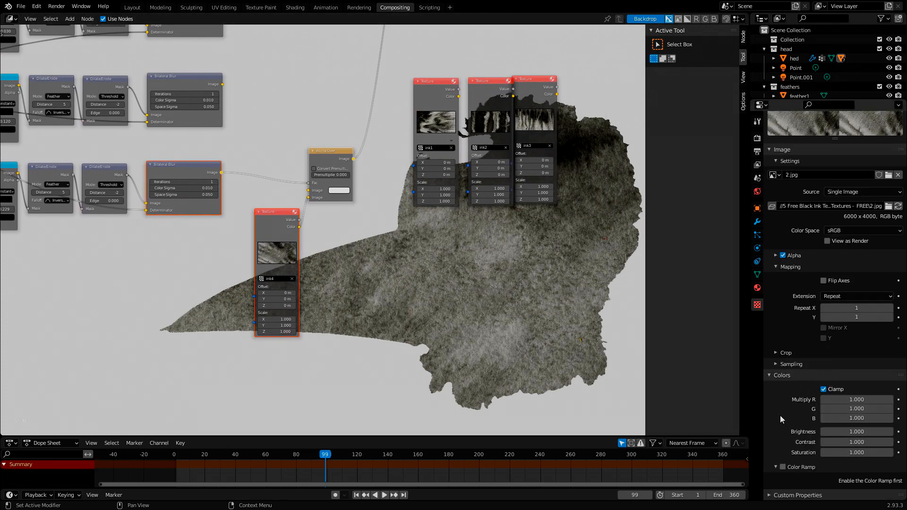
click(842, 432)
text(1.2)
key(Return)
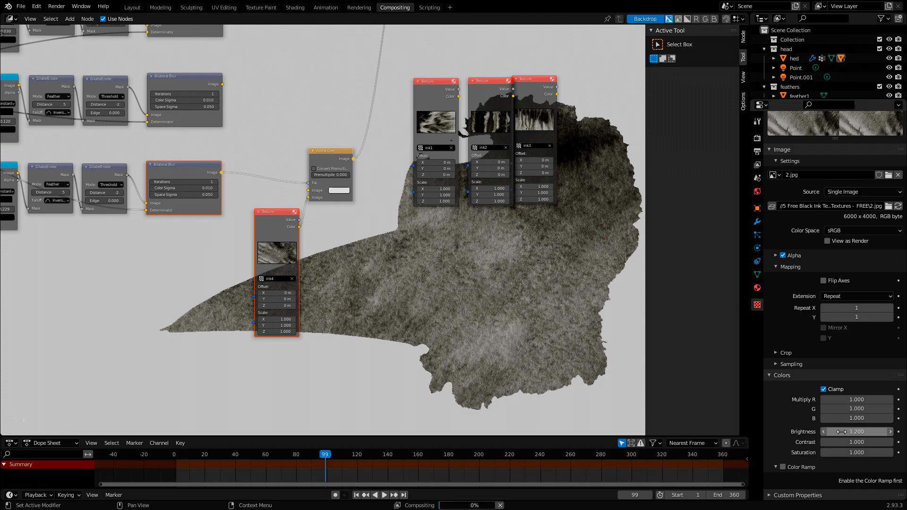
middle_drag(574, 302, 515, 286)
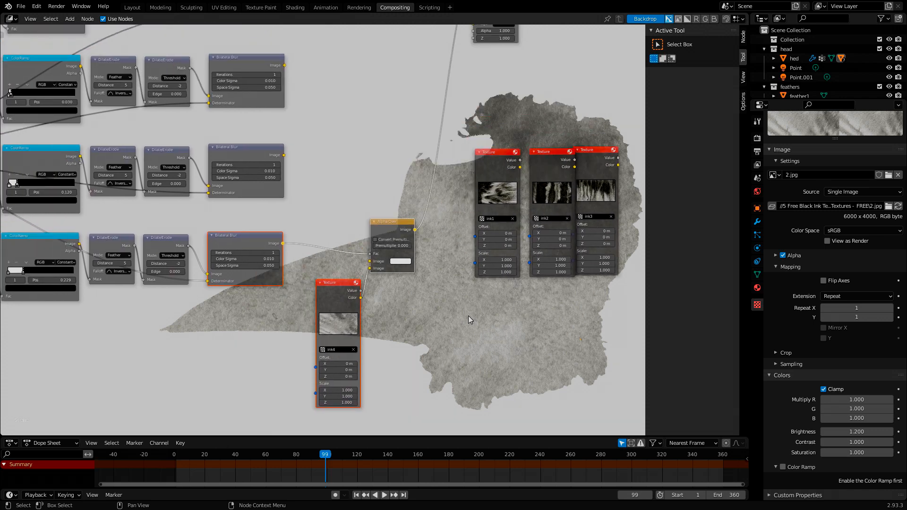
- Duplicate the Alpha Over node and insert the copy between the first Alpha Over and the Viewer
middle_drag(456, 299, 376, 356)
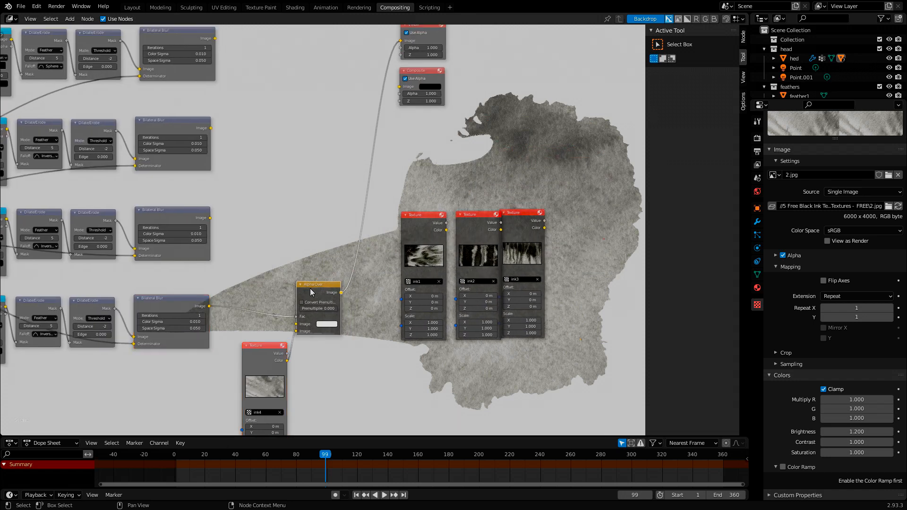
key(shift+d)
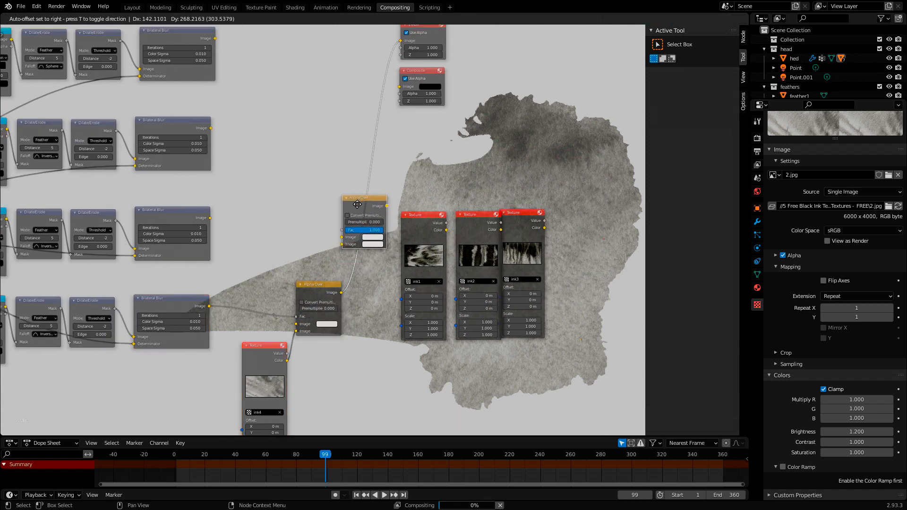
click(355, 208)
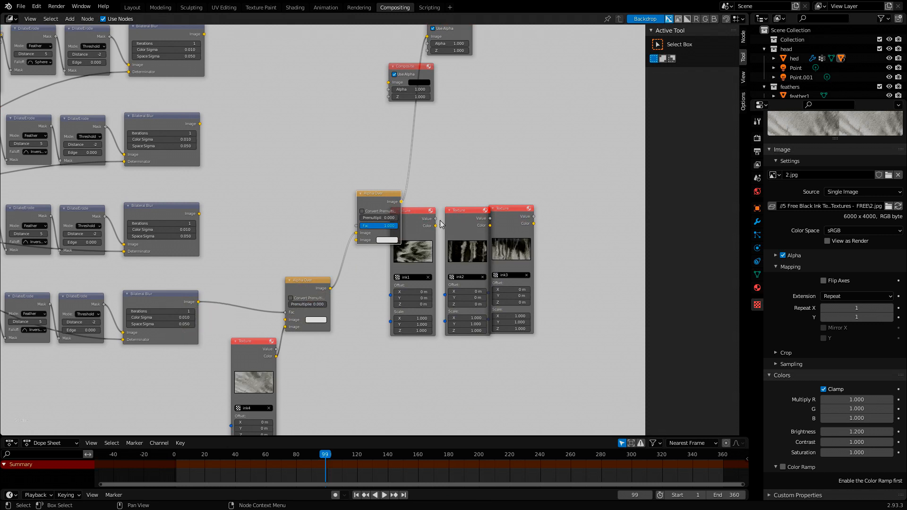
- Rearrange the ink Texture nodes so that ink1 sits below the second Alpha Over, with ink2 and ink3 farther along
drag(416, 215, 419, 264)
drag(458, 215, 455, 253)
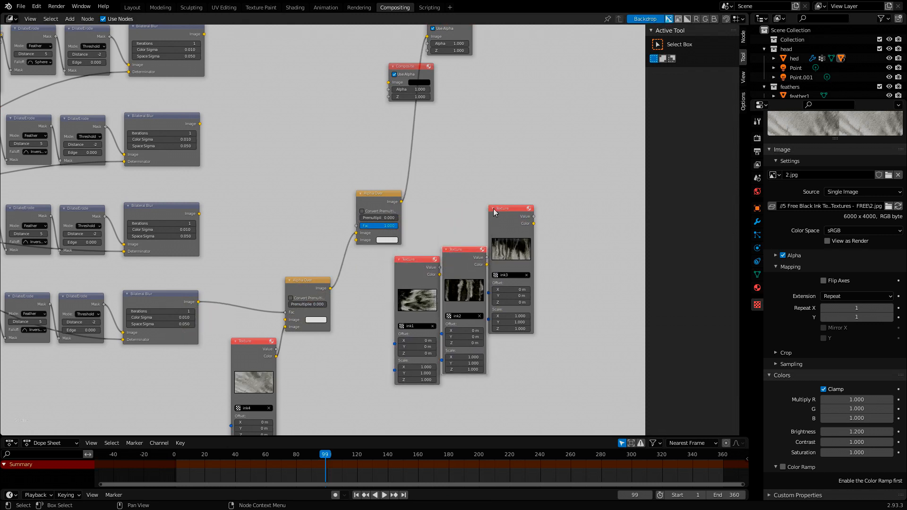
drag(500, 211, 532, 211)
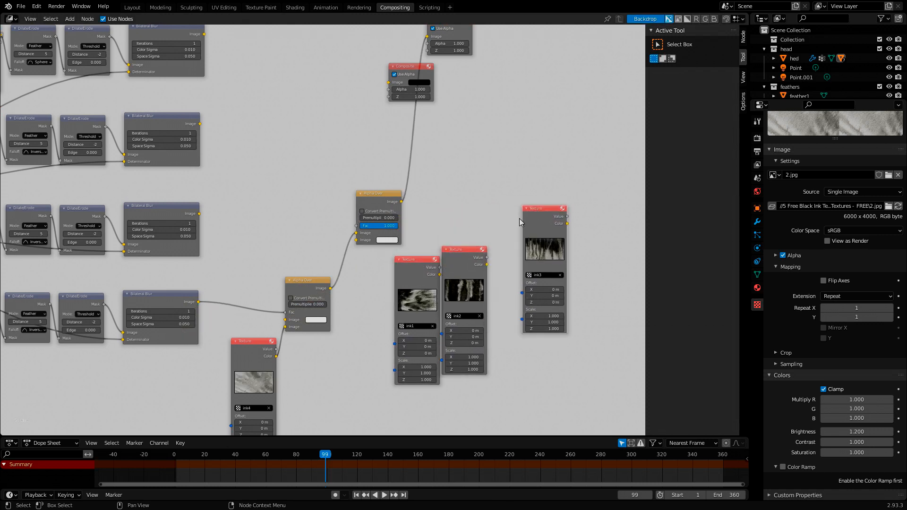
scroll(228, 292, up, 2)
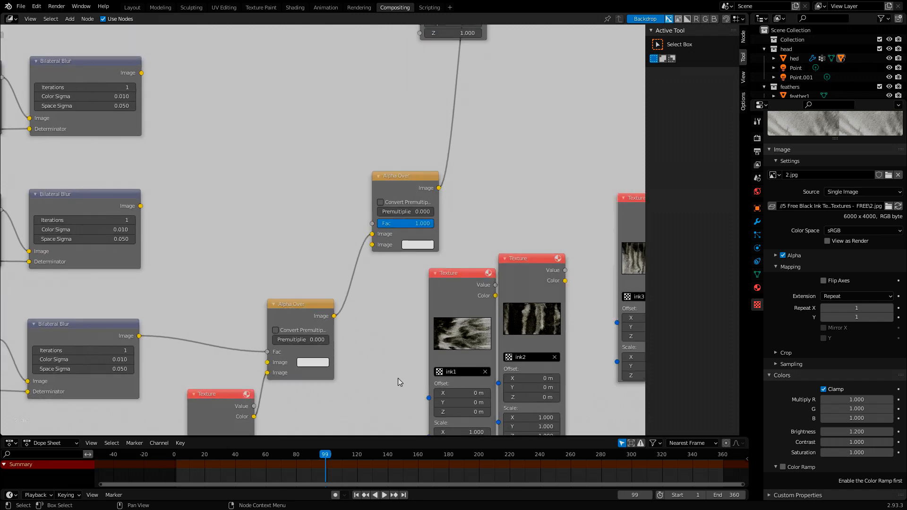
scroll(442, 333, down, 2)
drag(438, 267, 513, 100)
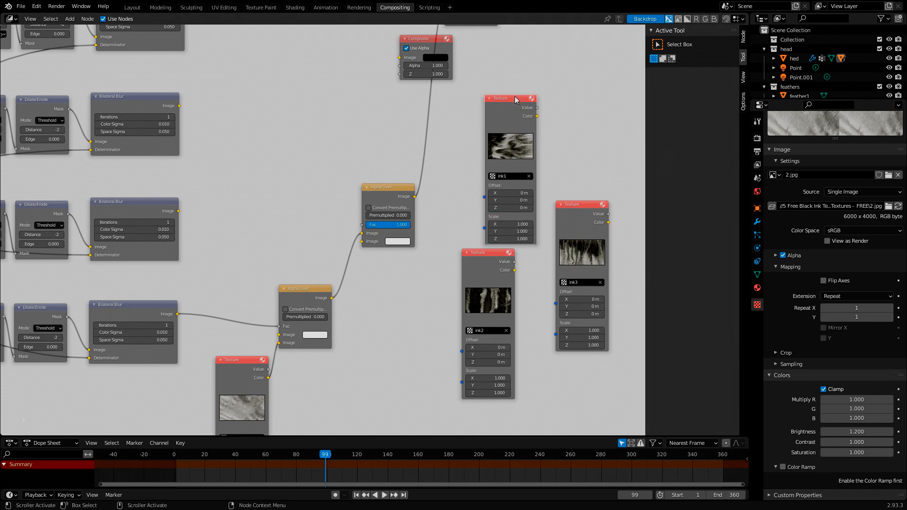
drag(514, 95, 385, 280)
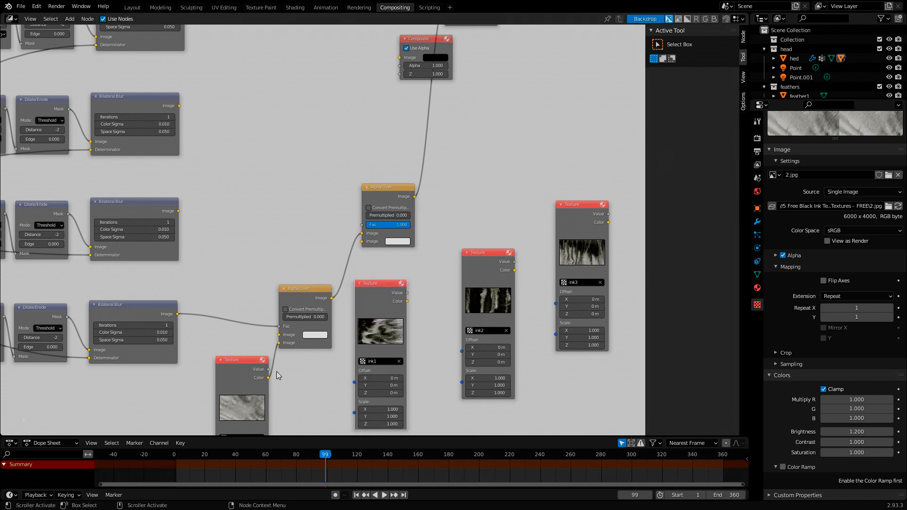
- Connect the ink1 Texture's Color to the second Alpha Over's lower Image input and the third branch's Bilateral Blur to its Fac
middle_drag(285, 378, 277, 350)
drag(400, 273, 354, 213)
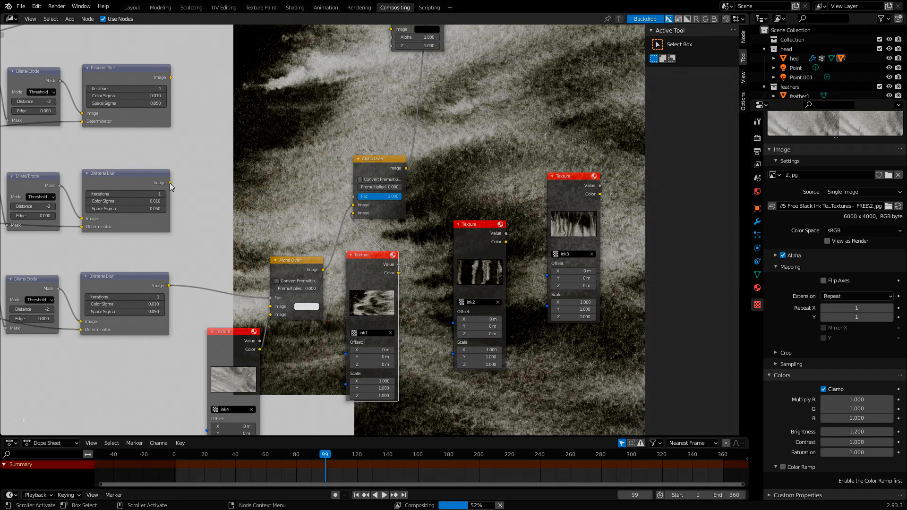
drag(170, 183, 354, 197)
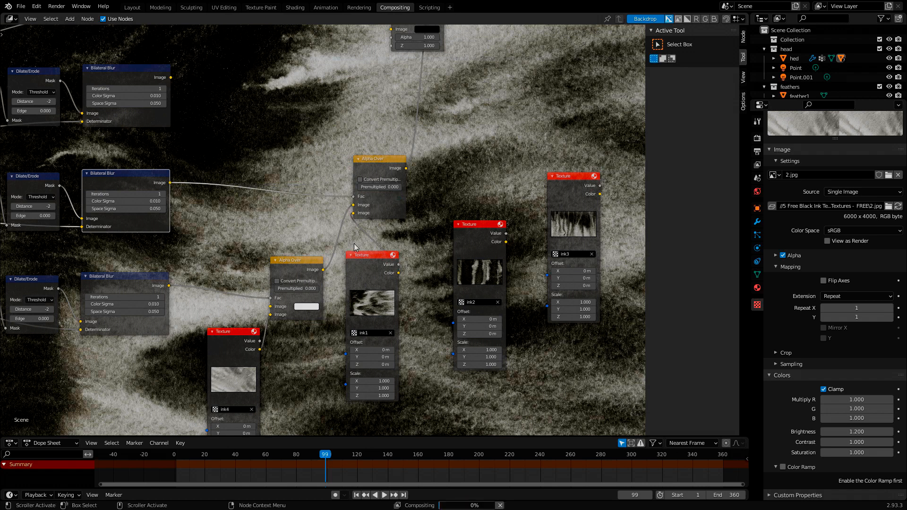
middle_drag(433, 199, 453, 203)
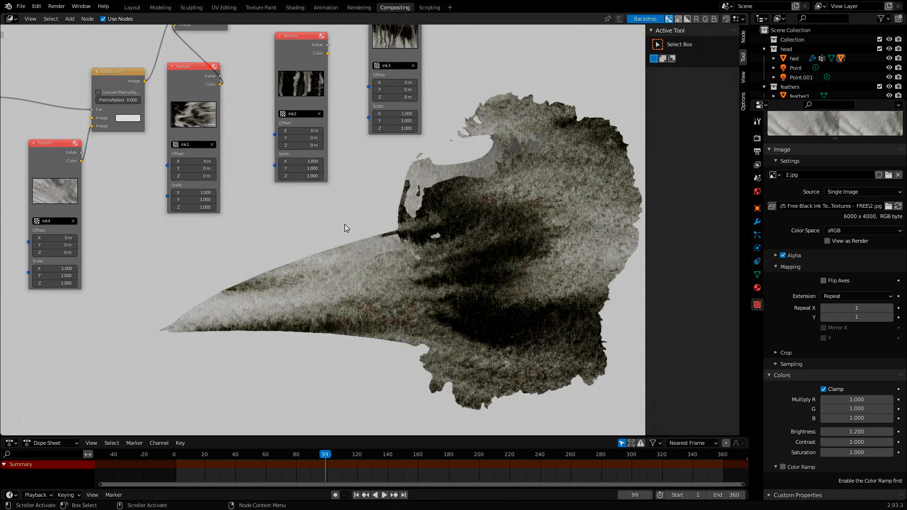
middle_drag(344, 224, 375, 230)
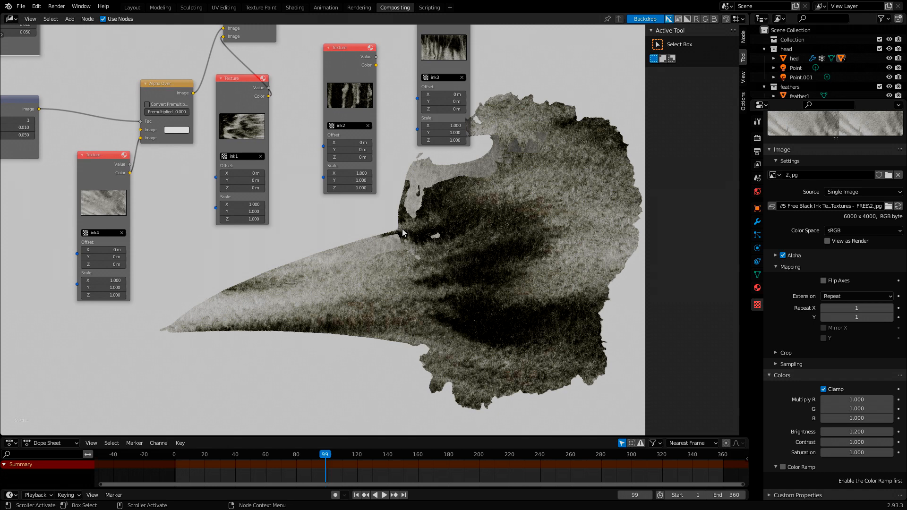
- Switch the texture settings to ink1 and set its Brightness to 0.9
middle_drag(409, 231, 460, 276)
scroll(562, 304, up, 2)
scroll(557, 303, down, 4)
middle_drag(511, 296, 541, 321)
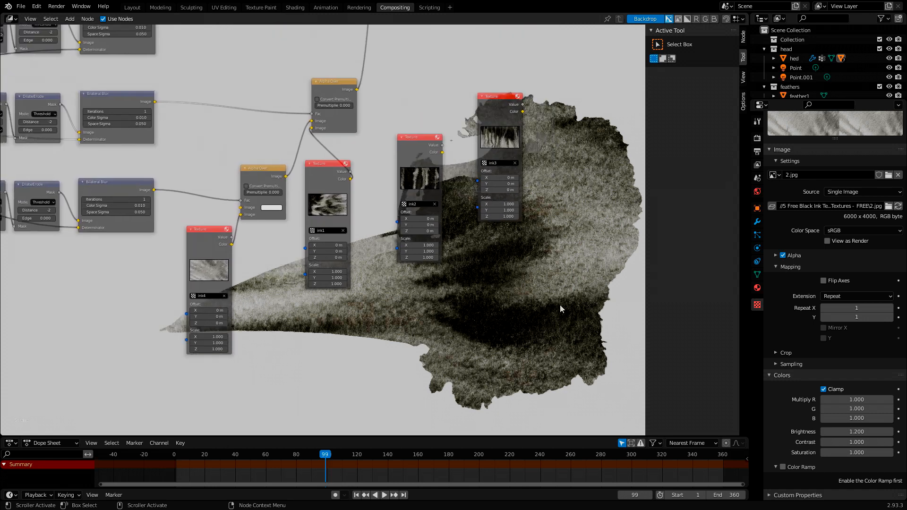
scroll(831, 234, up, 5)
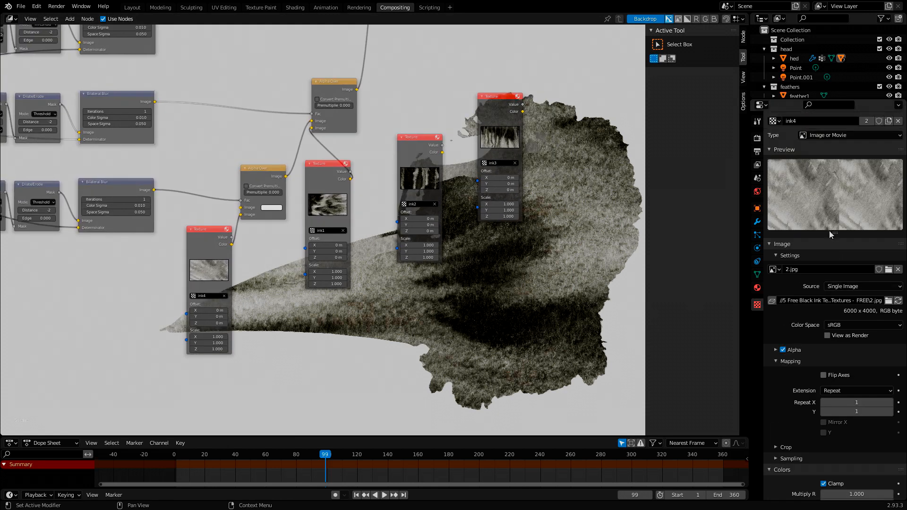
click(775, 121)
click(790, 145)
scroll(824, 321, down, 5)
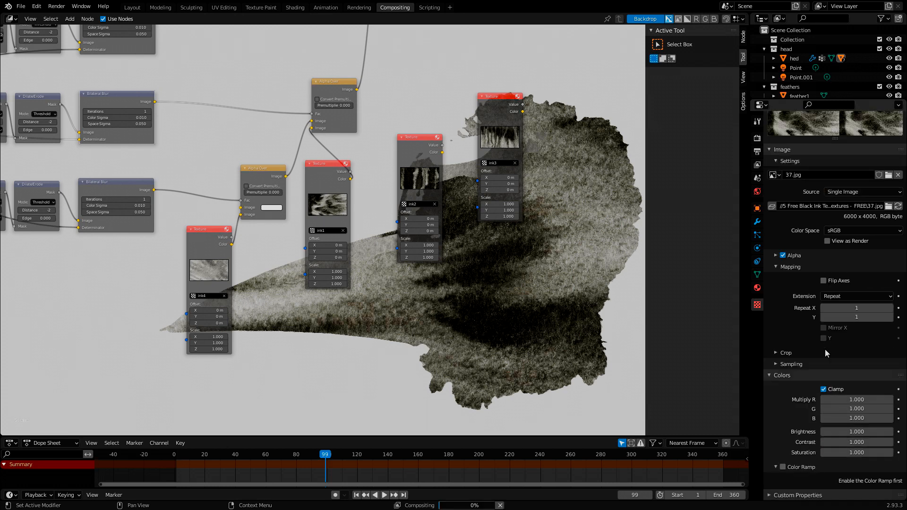
click(847, 431)
text(1.0)
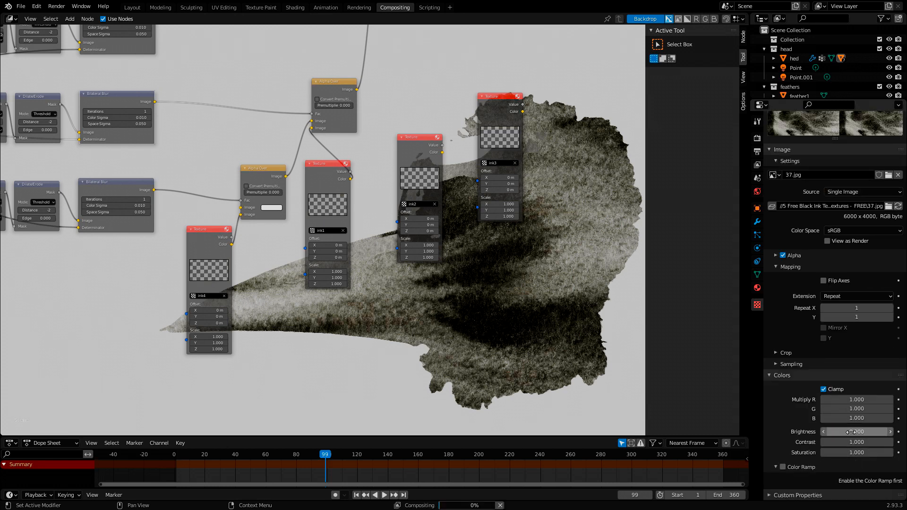
key(Return)
- Move the Composite node off the Viewer link and place it level with the Viewer node
middle_drag(503, 299, 348, 240)
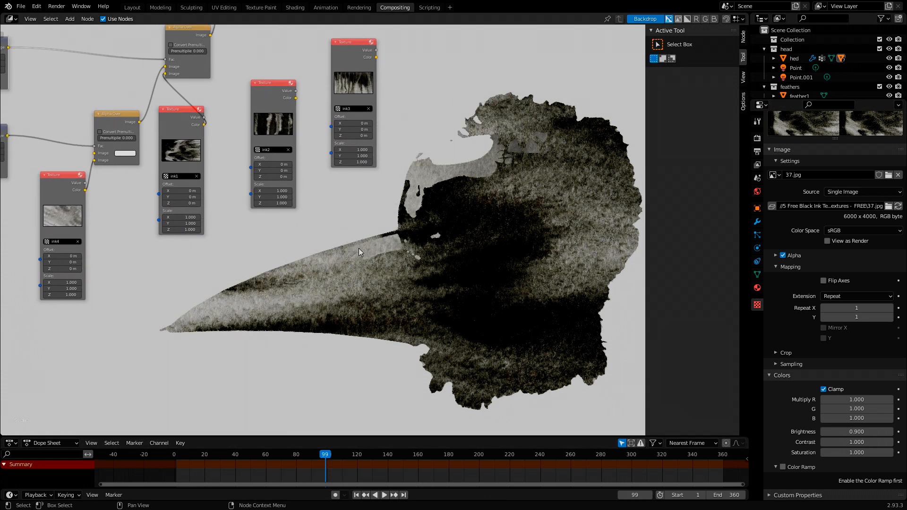
middle_drag(384, 258, 532, 315)
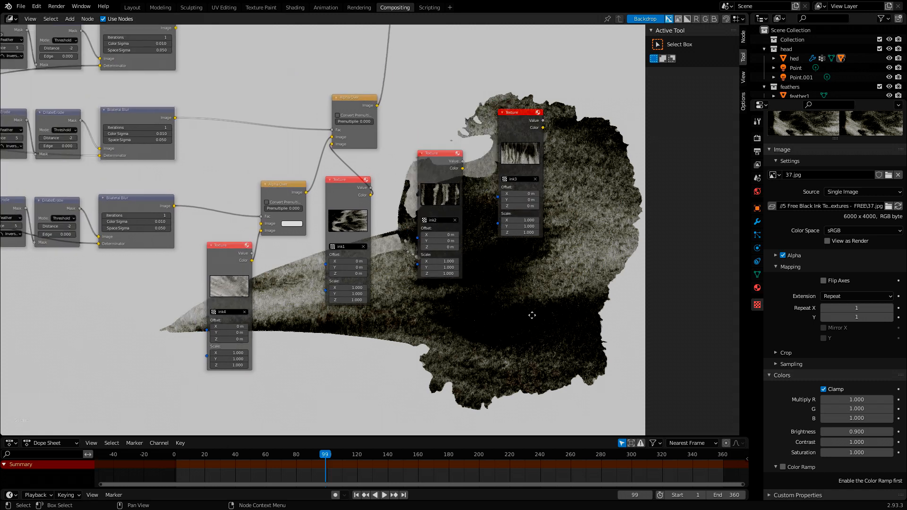
middle_drag(468, 298, 476, 306)
middle_drag(377, 140, 345, 255)
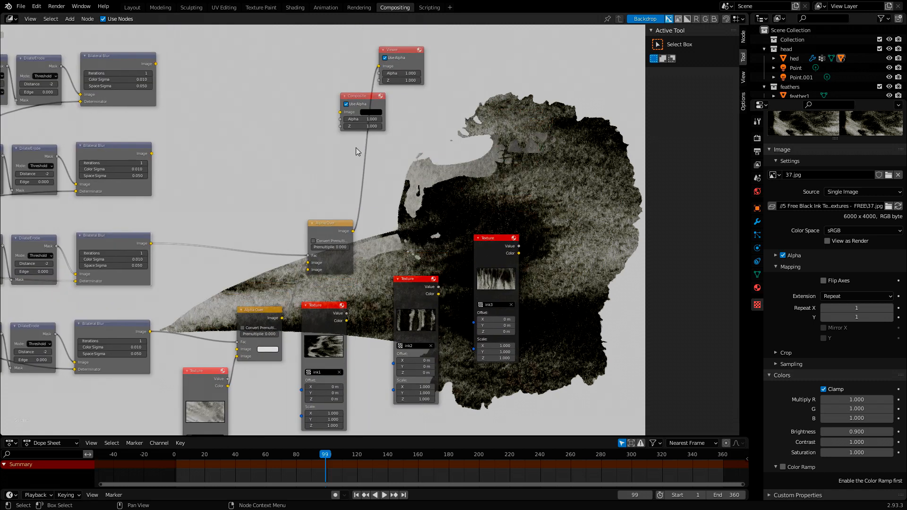
drag(358, 92, 318, 51)
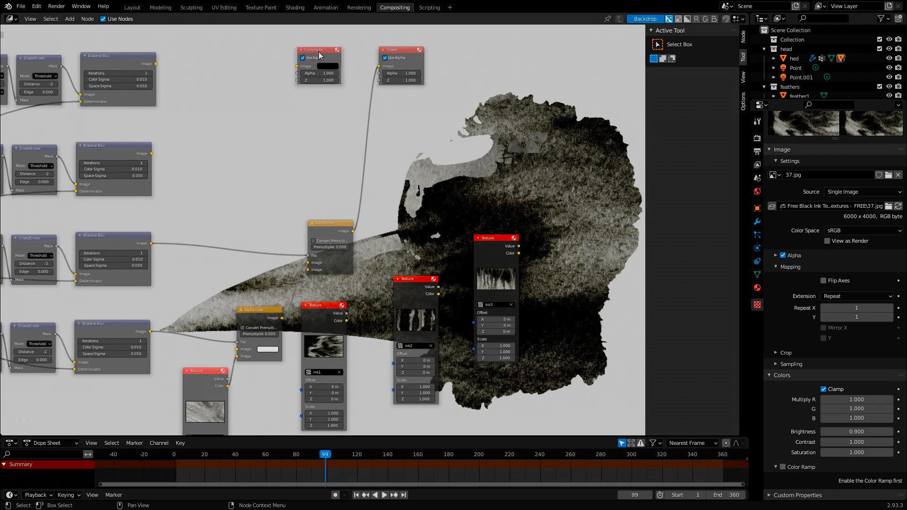
- Duplicate the second Alpha Over node and place the copy on the link to the Viewer
click(330, 224)
key(shift+d)
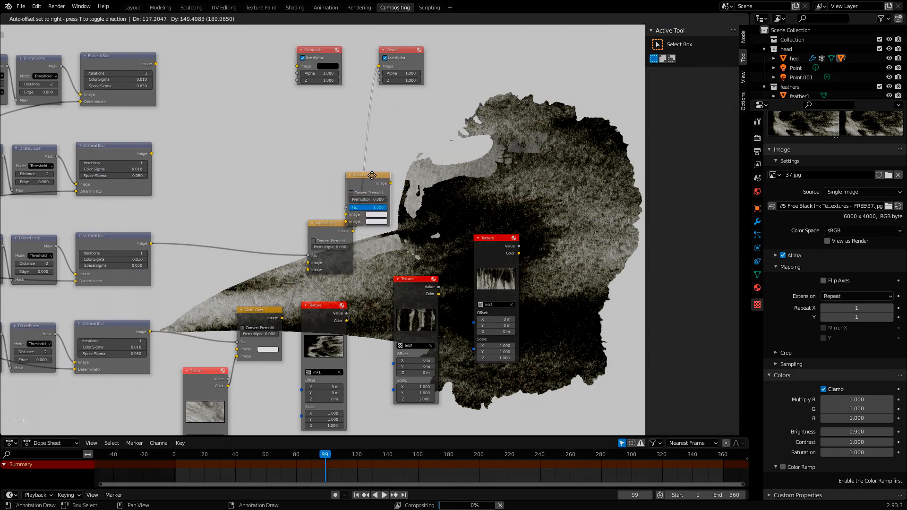
click(372, 158)
scroll(543, 272, up, 3)
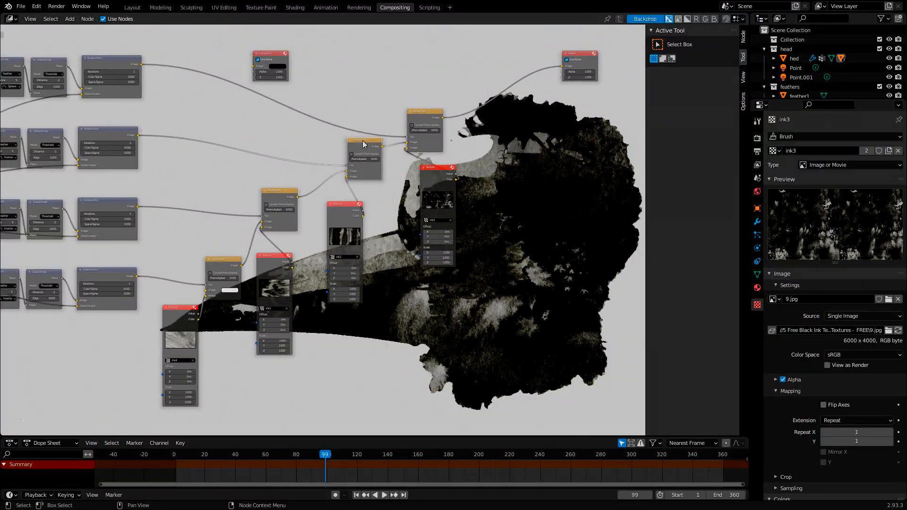
- Tidy the node layout by repositioning the third and fourth Alpha Over nodes and the ink3 Texture node
drag(363, 140, 347, 139)
drag(420, 113, 397, 105)
drag(433, 170, 399, 173)
middle_drag(508, 242, 448, 147)
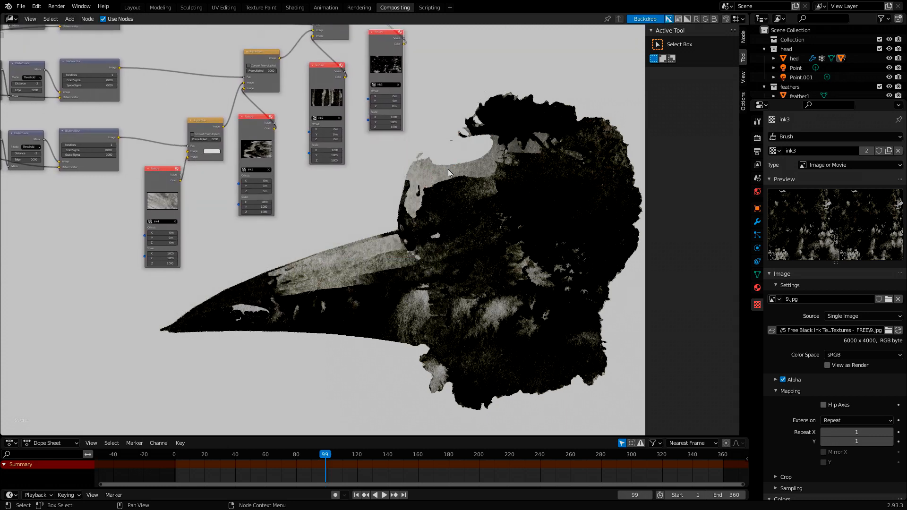
middle_drag(447, 173, 420, 216)
scroll(429, 213, up, 2)
scroll(420, 215, up, 4)
middle_drag(489, 193, 386, 371)
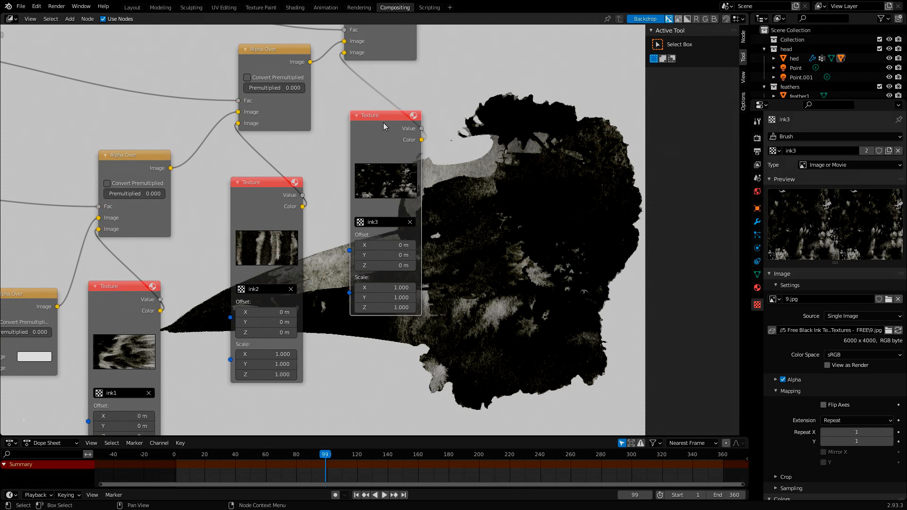
drag(385, 125, 389, 103)
- Switch the texture settings to ink2 and set its Brightness to 1.2
middle_drag(531, 261, 474, 166)
middle_drag(465, 239, 609, 300)
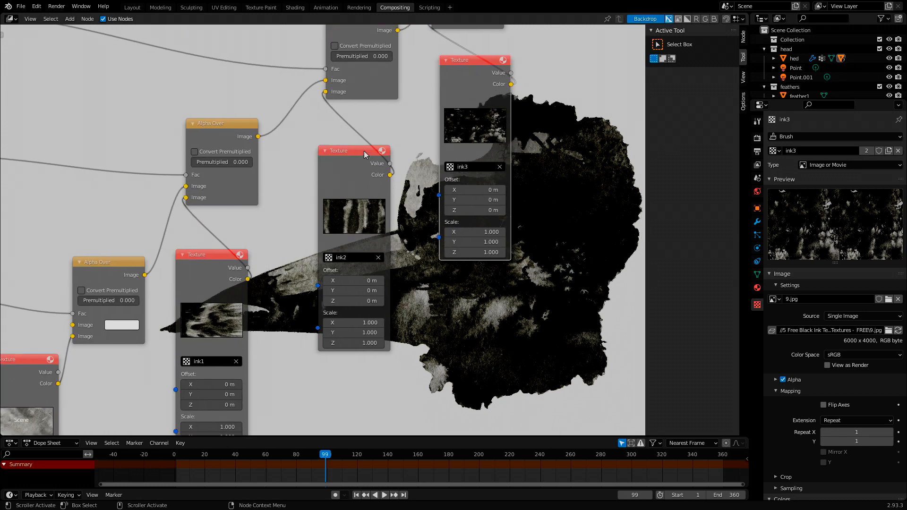
click(364, 151)
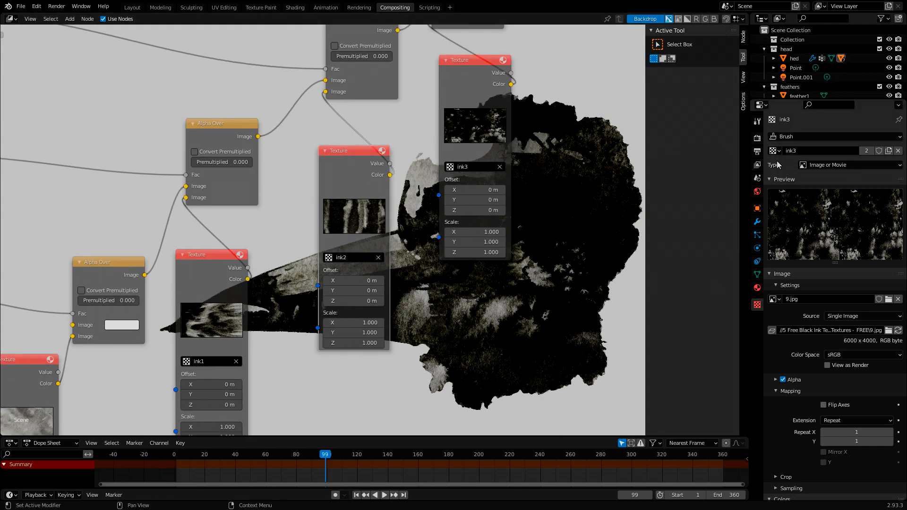
scroll(500, 313, down, 1)
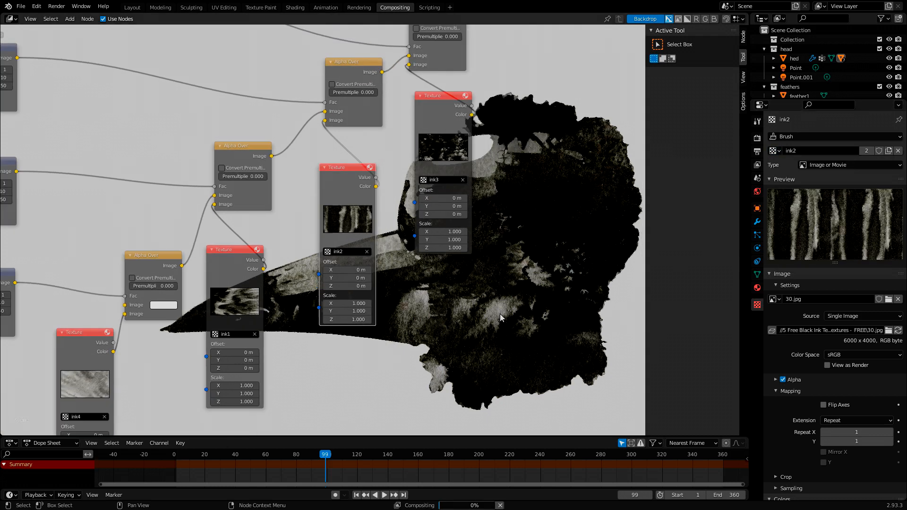
middle_drag(500, 314, 473, 255)
scroll(831, 330, down, 5)
click(854, 431)
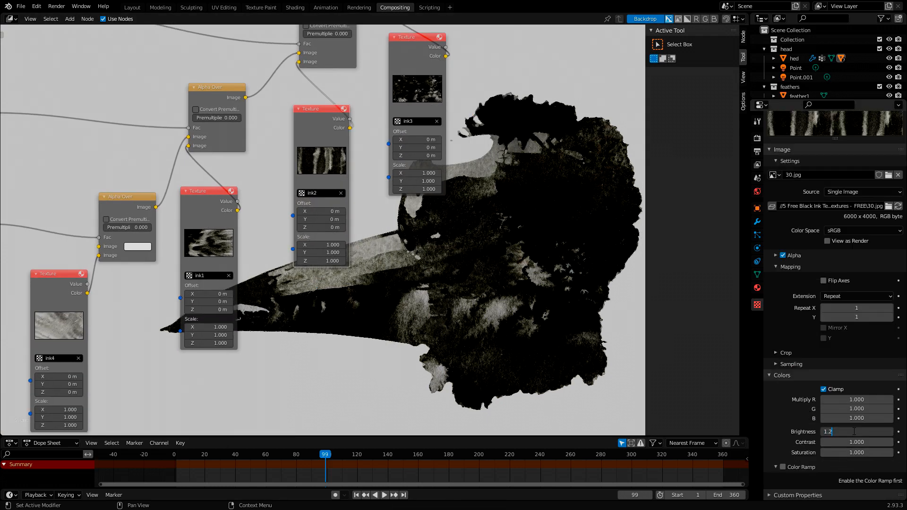
text(1.2)
key(Return)
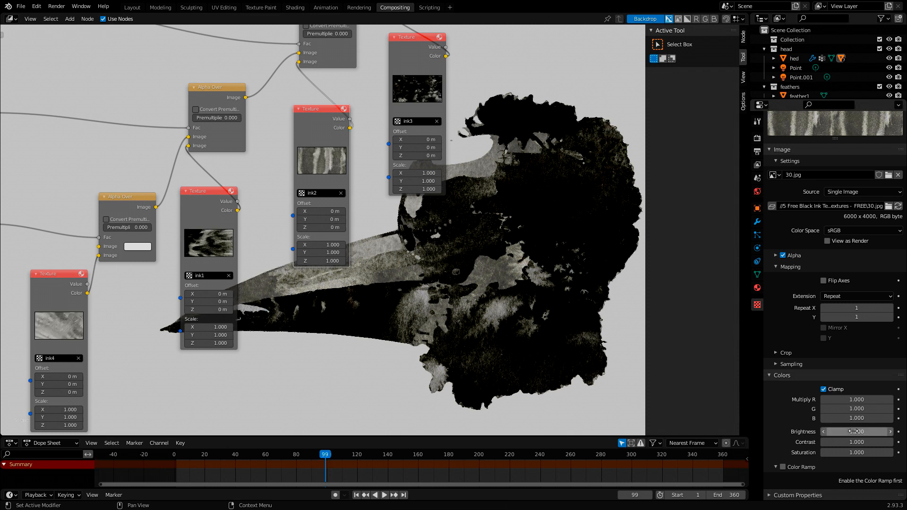
- Lower the Brightness of the ink2 texture's colors to 1.1
click(855, 431)
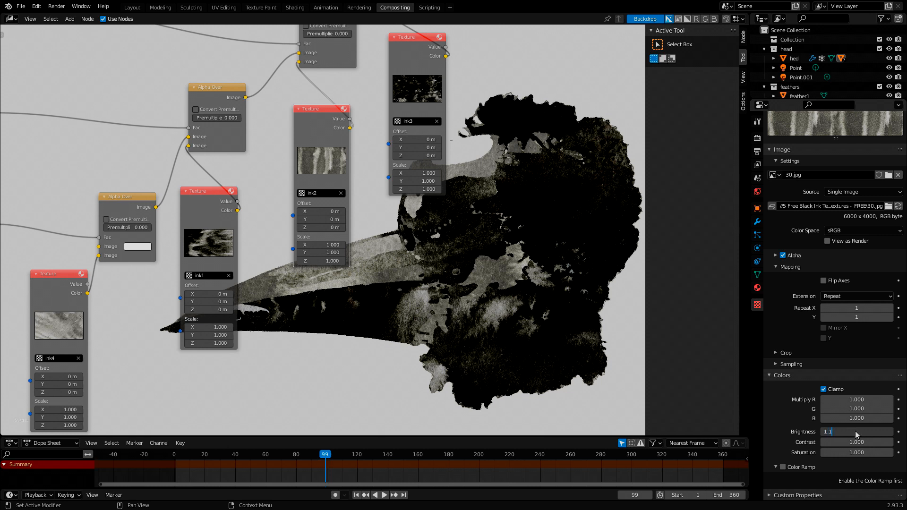
text(1.1)
key(Return)
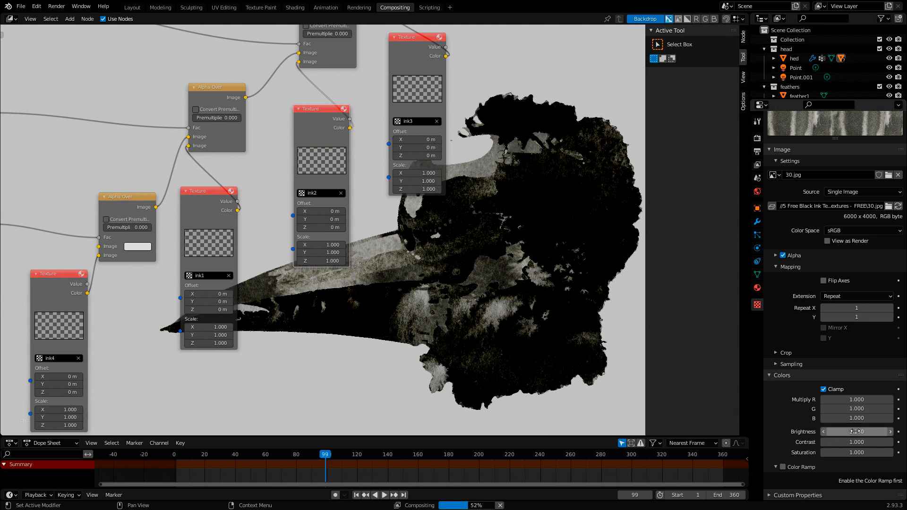
- Set the X Offset of the ink1 Texture node to 0.5 m
middle_drag(398, 255, 467, 273)
click(267, 255)
middle_drag(386, 293, 378, 233)
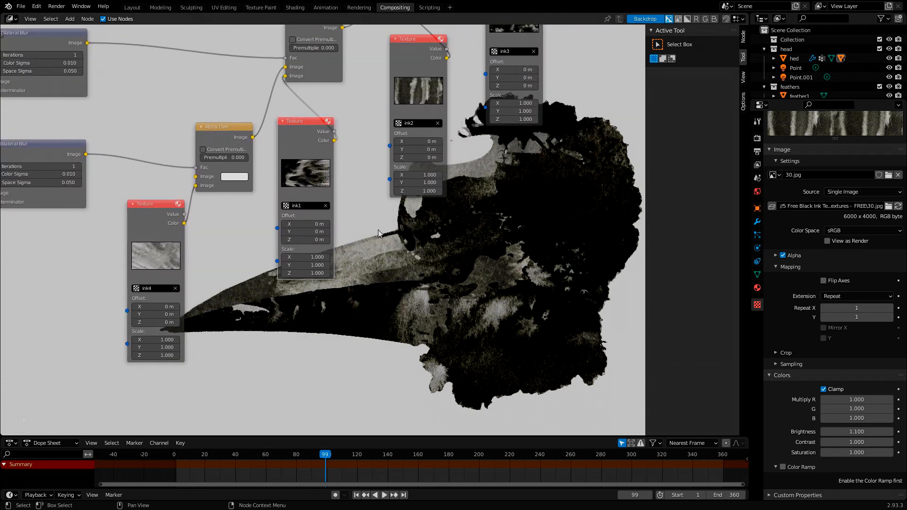
middle_drag(538, 283, 575, 268)
middle_drag(470, 246, 427, 191)
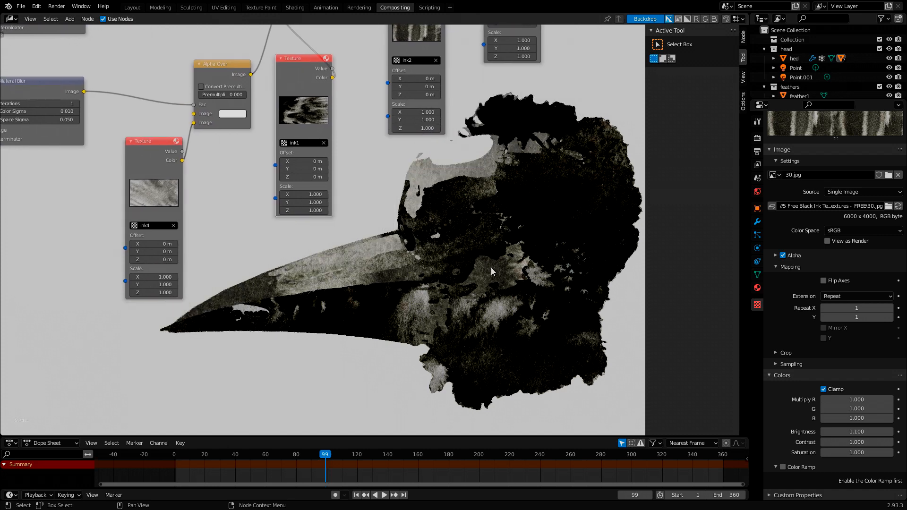
middle_drag(491, 267, 453, 269)
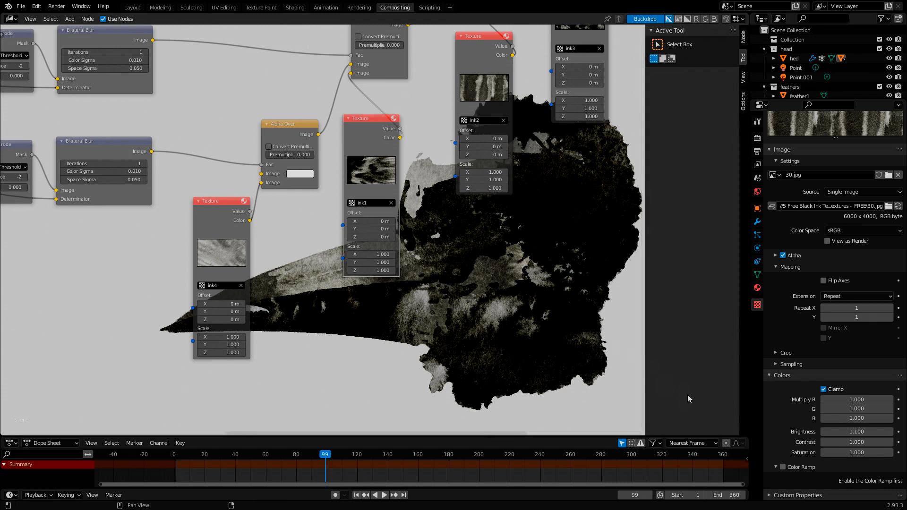
click(376, 221)
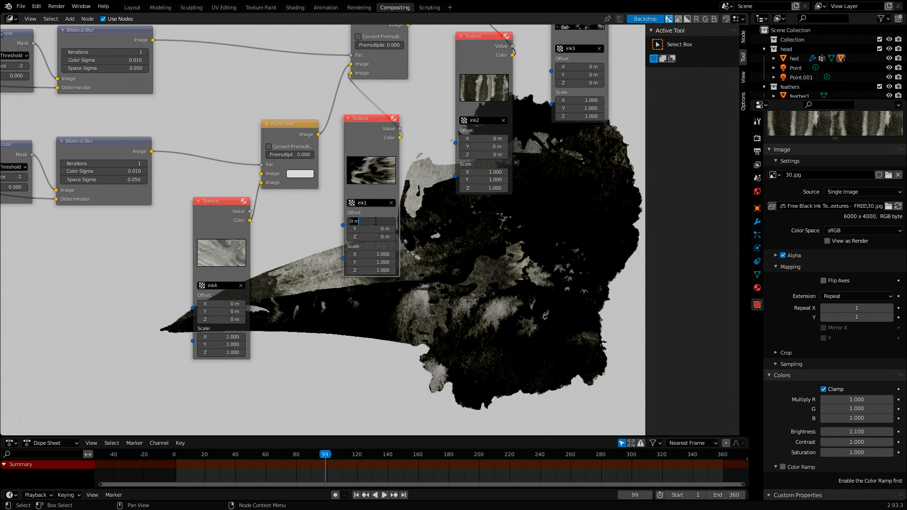
text(0.5)
key(Return)
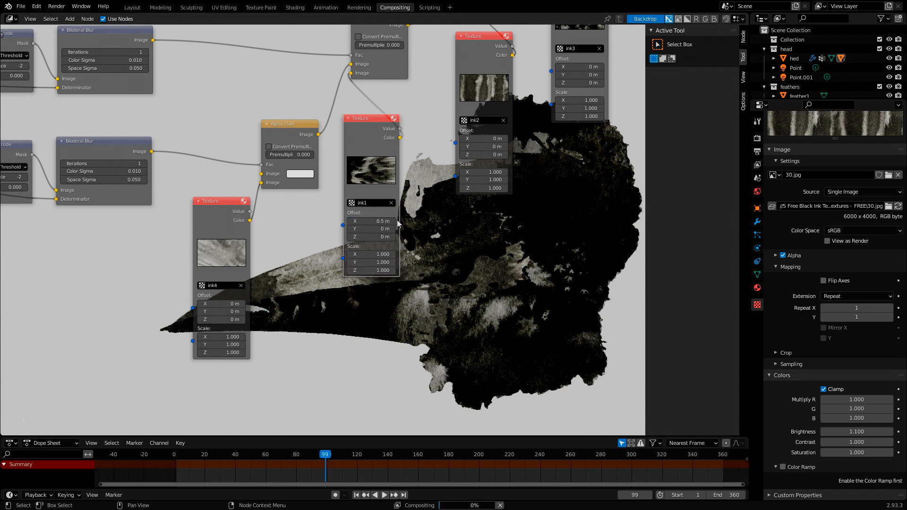
- Bring the ink1 texture back into the texture settings and set its Brightness to 1
middle_drag(529, 276, 474, 205)
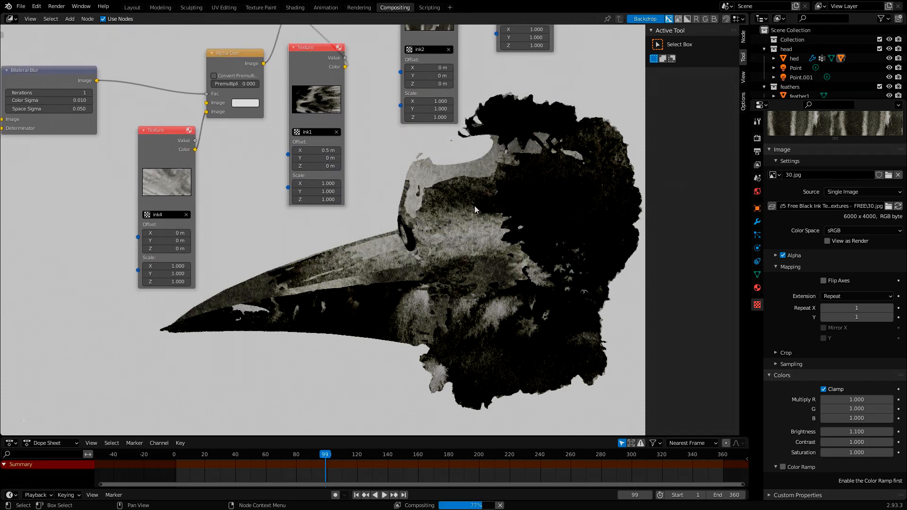
middle_drag(416, 224, 442, 220)
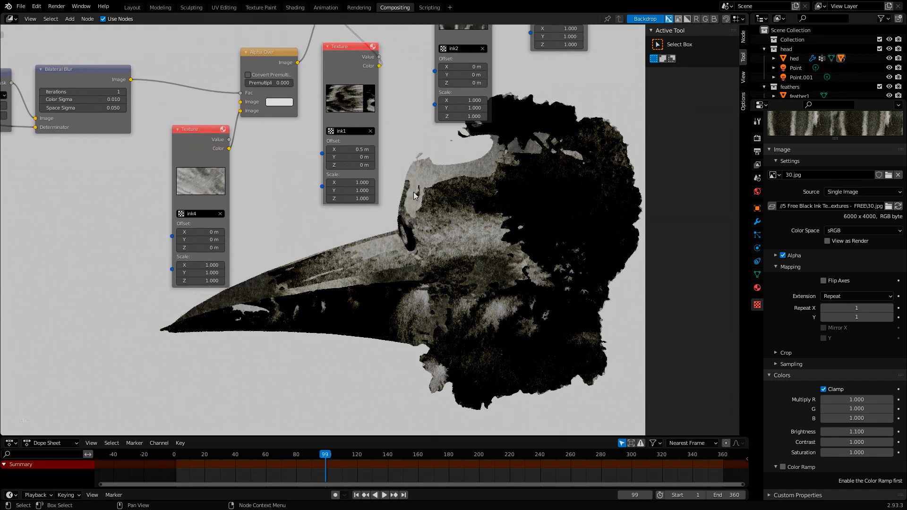
middle_drag(412, 192, 418, 241)
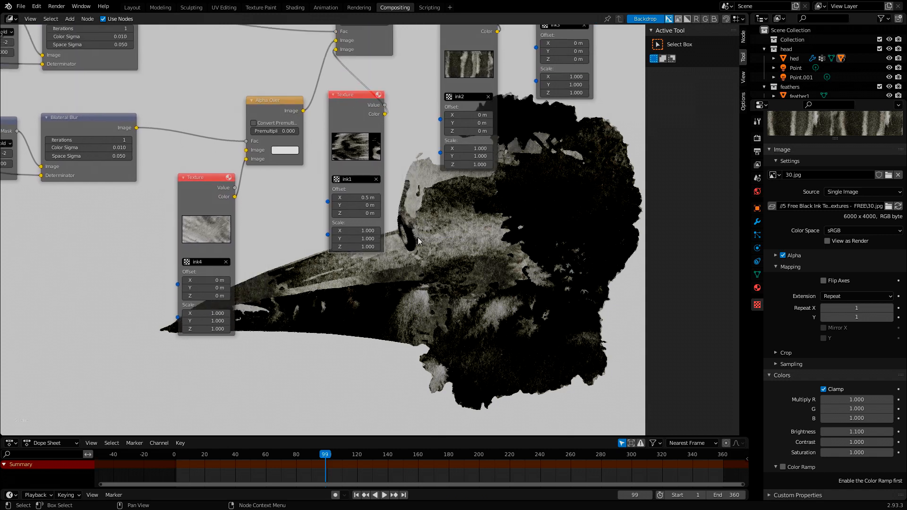
click(843, 430)
key(Return)
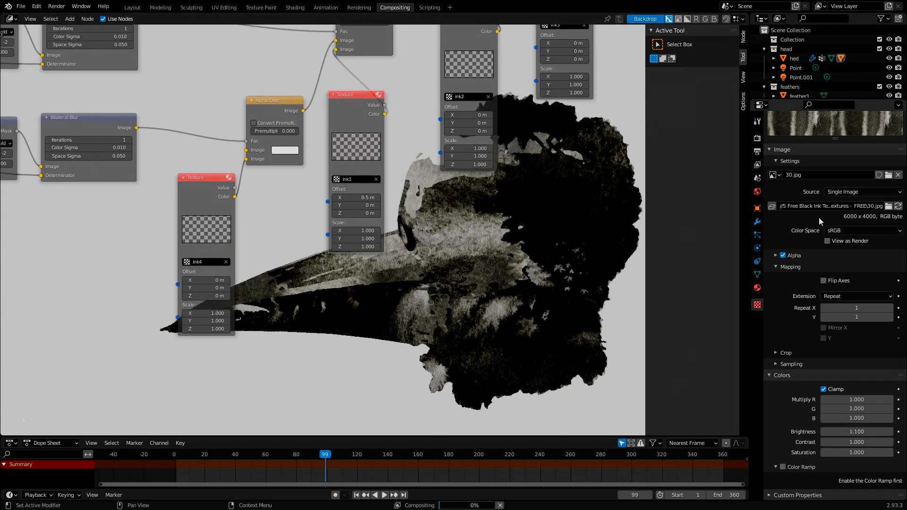
scroll(827, 236, up, 6)
click(773, 140)
click(800, 171)
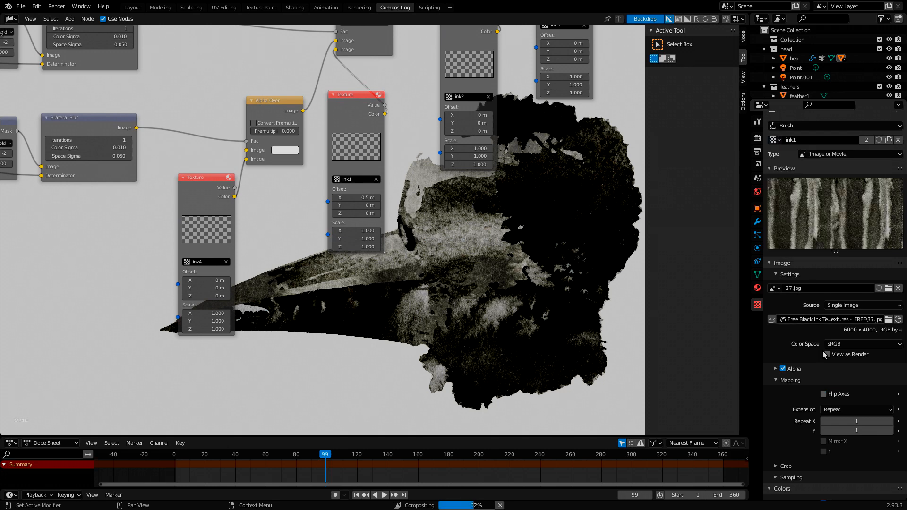
scroll(831, 307, down, 6)
click(856, 431)
text(0.9)
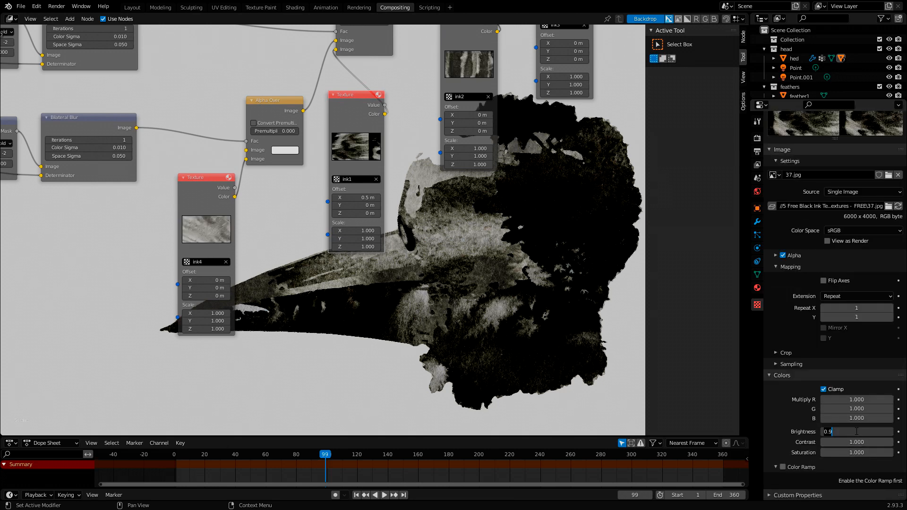
text(1)
key(Return)
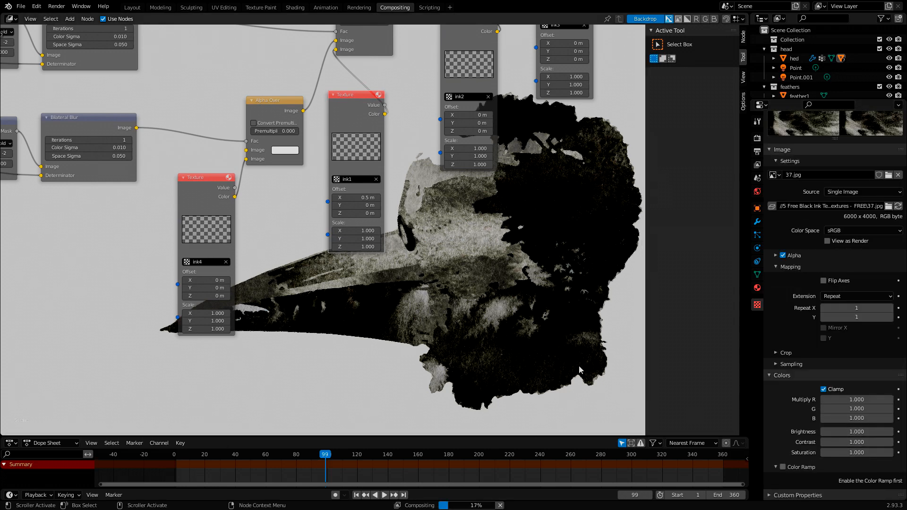
- Raise the Brightness of the ink1 texture's colors to 1.05
middle_drag(493, 298, 437, 195)
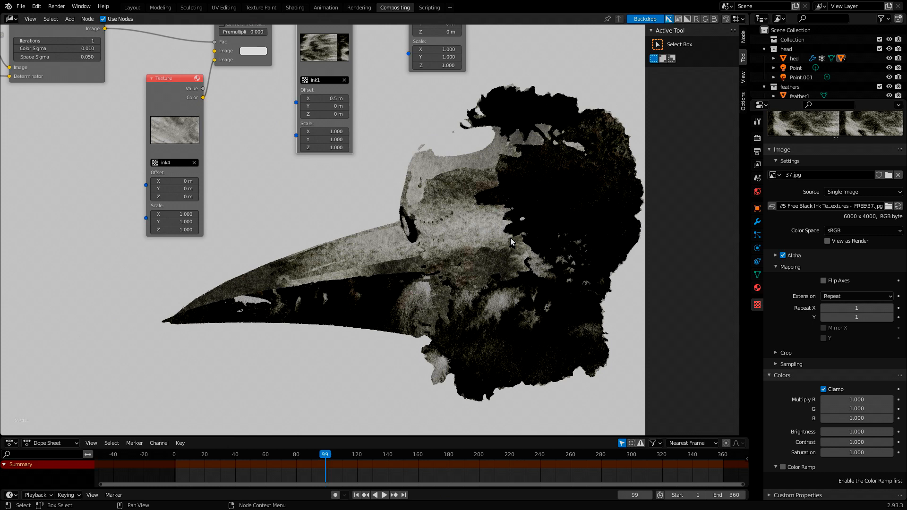
middle_drag(423, 215, 442, 248)
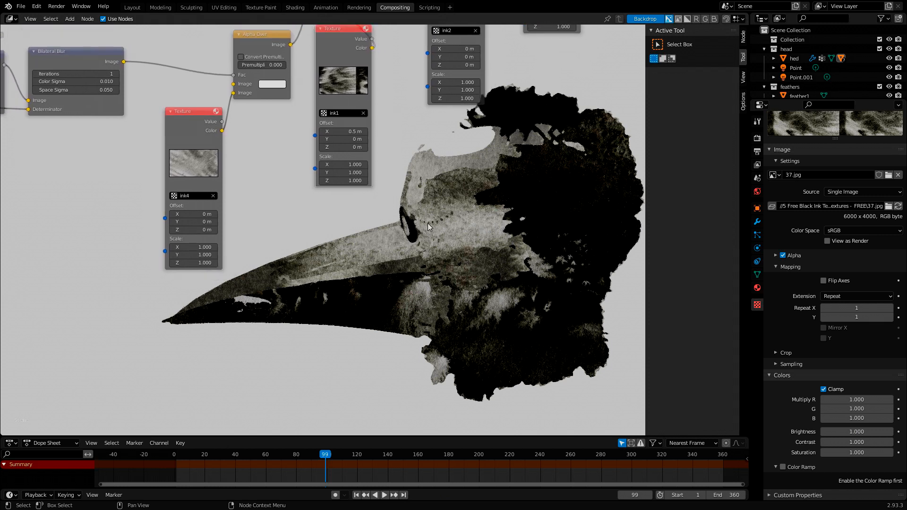
middle_drag(427, 125, 355, 176)
click(845, 430)
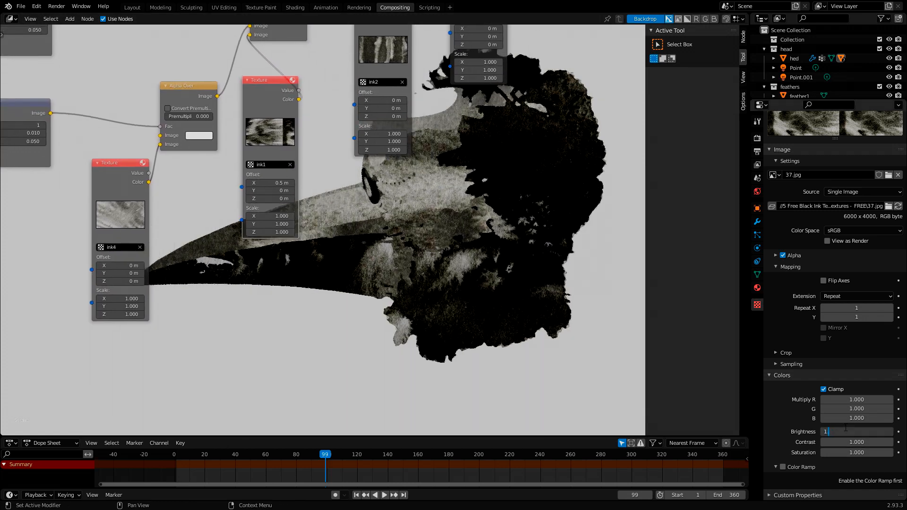
key(Return)
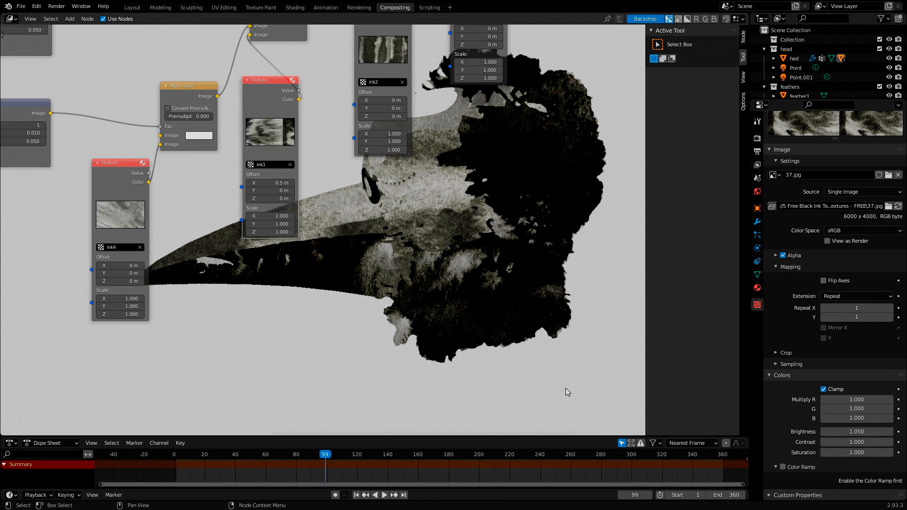
- Lower the Brightness of the ink1 texture's colors to 0.95
click(847, 432)
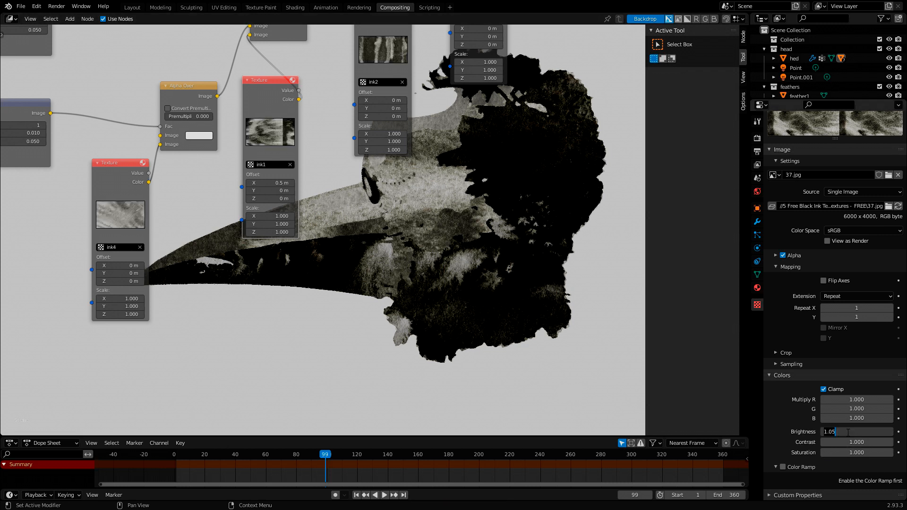
key(ctrl+a)
text(0.95)
key(Return)
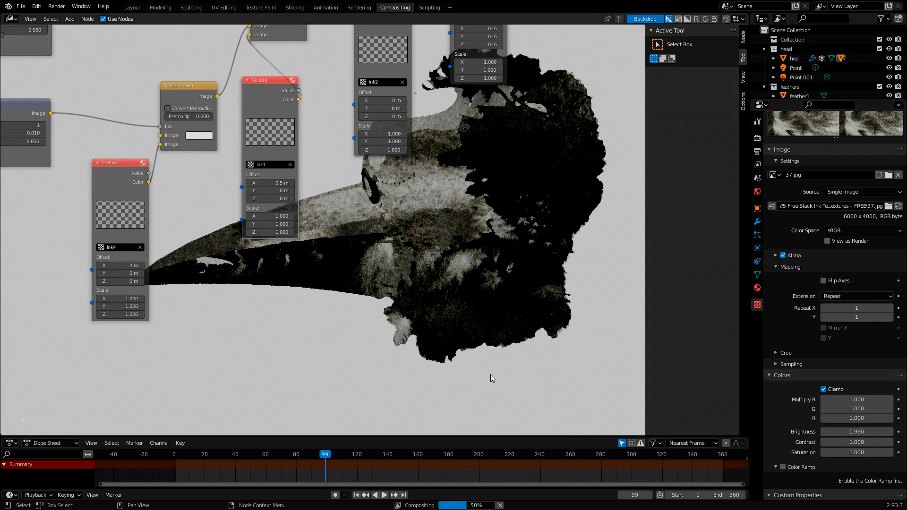
middle_drag(437, 293, 498, 255)
middle_drag(391, 254, 254, 231)
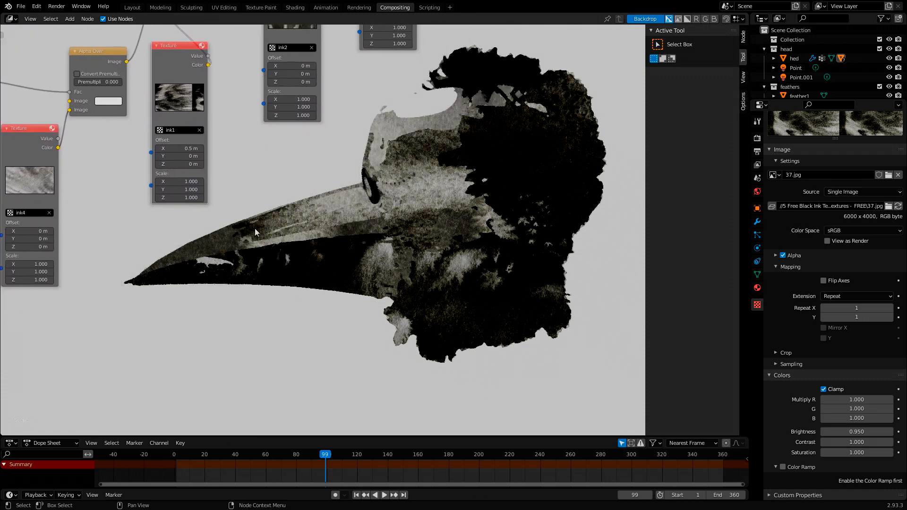
middle_drag(254, 228, 356, 212)
alt+middle_drag(434, 257, 407, 273)
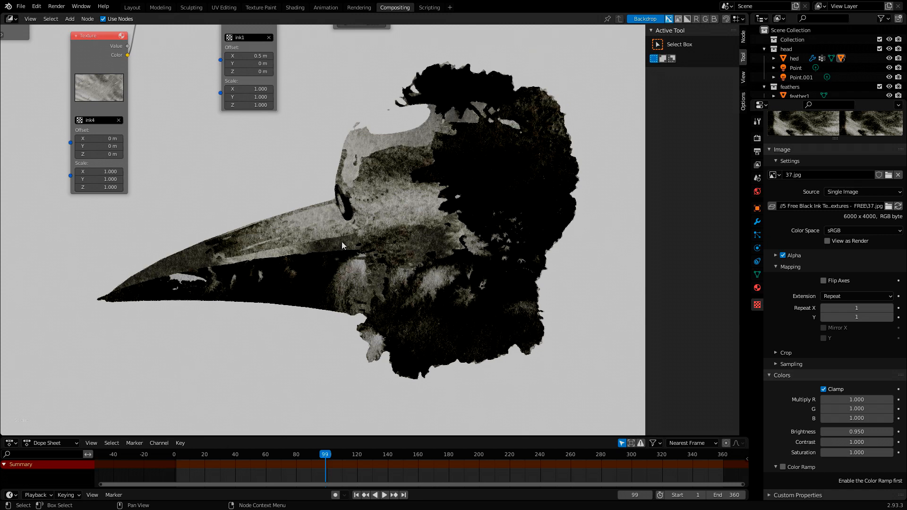
- Try a position of 0.13 for the black stop of the ColorRamp driving the ink1 branch
alt+middle_drag(205, 221, 365, 267)
middle_drag(140, 205, 347, 293)
middle_drag(249, 258, 1, 263)
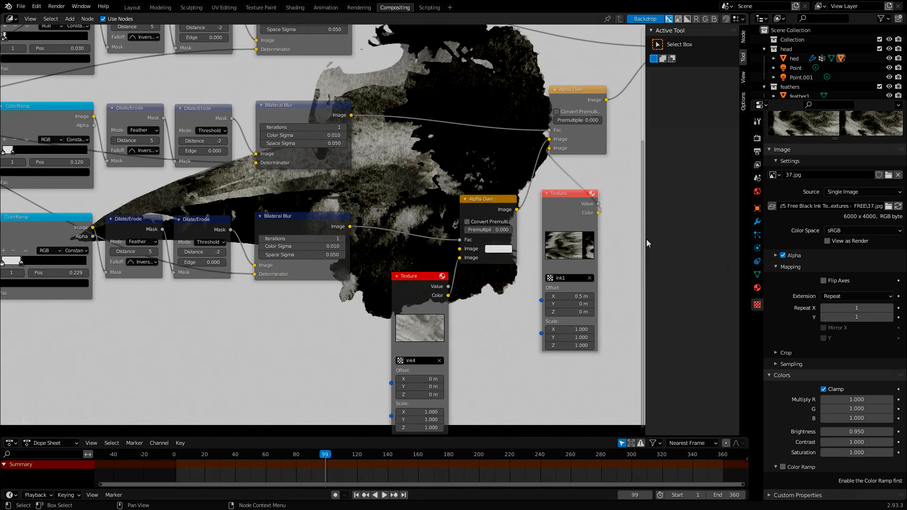
middle_drag(528, 286, 446, 273)
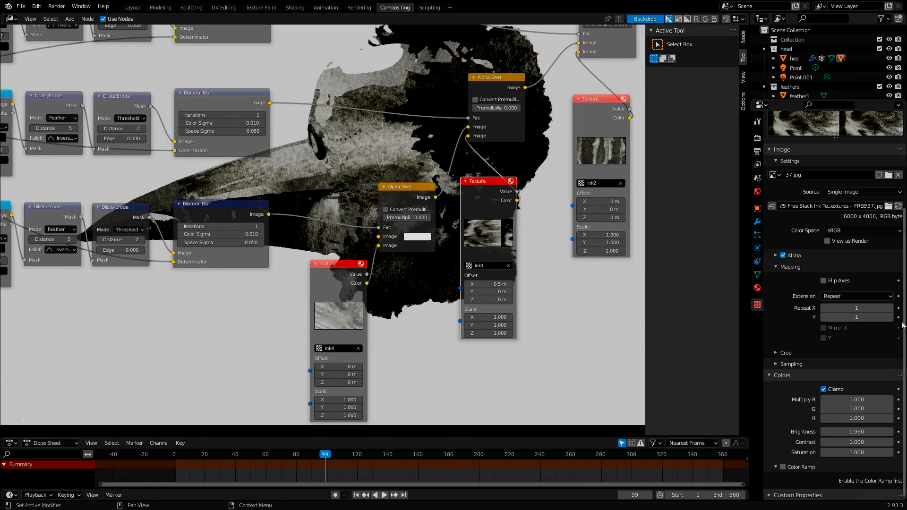
scroll(894, 321, up, 6)
middle_drag(634, 334, 101, 220)
scroll(318, 230, up, 8)
middle_drag(297, 223, 324, 247)
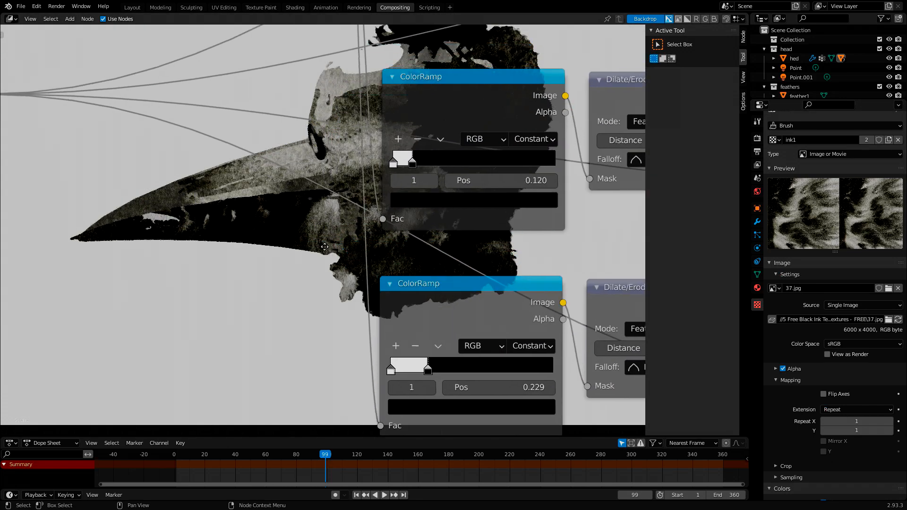
middle_drag(301, 216, 343, 209)
click(579, 173)
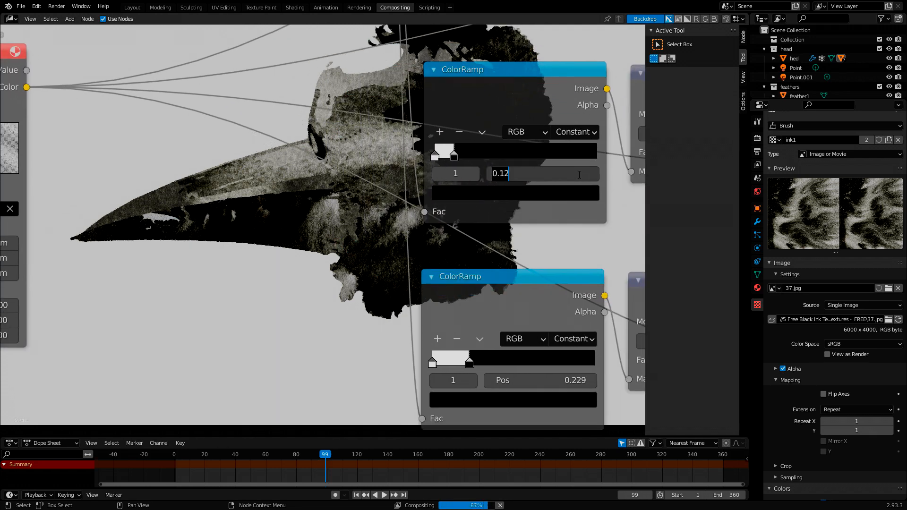
click(579, 174)
text(3)
key(Return)
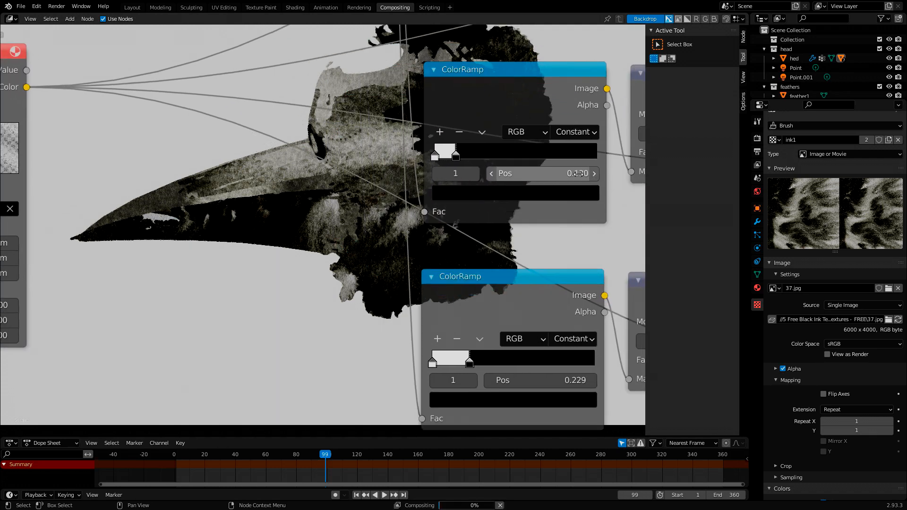
- Try a position of 0.1 for the black stop of the ink1 branch's ColorRamp
click(533, 178)
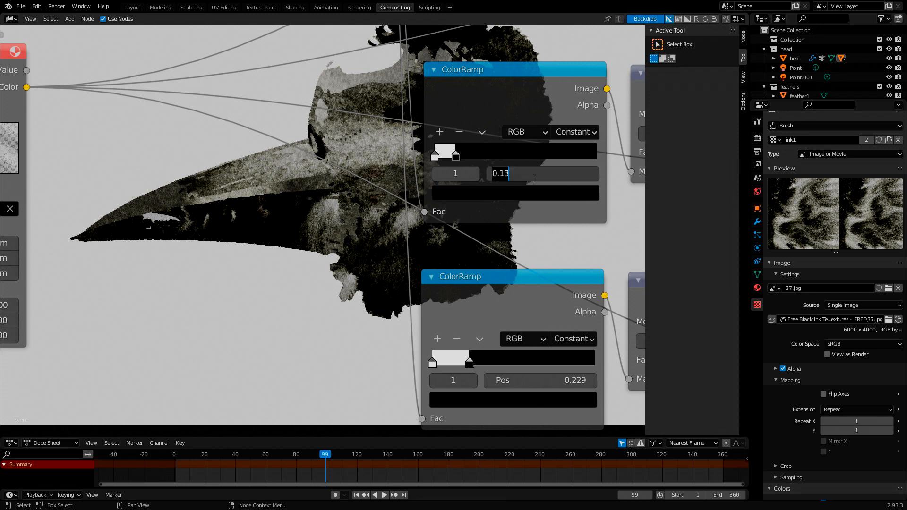
text(0.1)
key(Return)
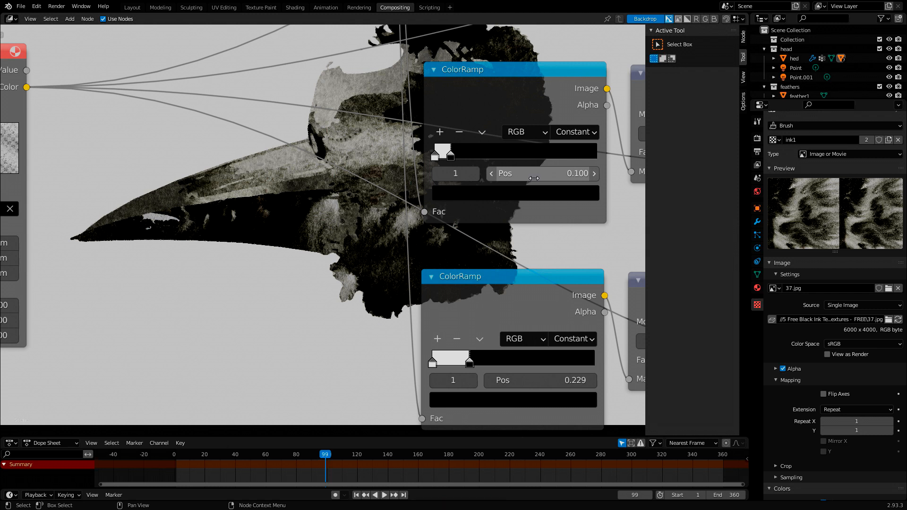
- Set the position of the black stop in the ink1 branch's ColorRamp to 0.09
click(533, 178)
text(0)
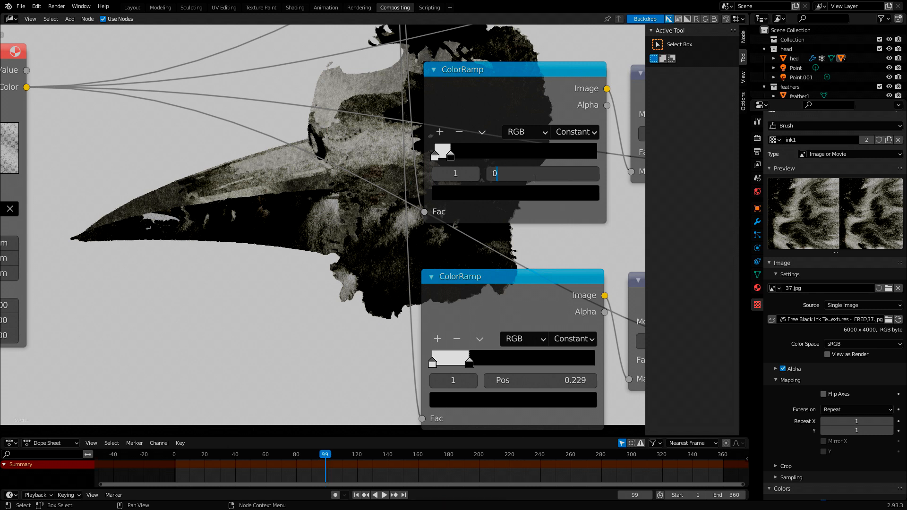
text(.09)
key(Return)
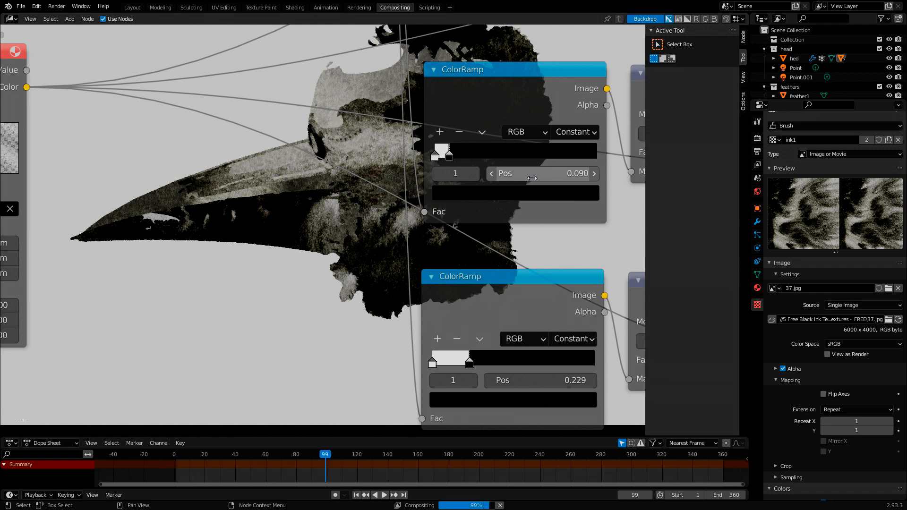
- Examine how the ink textures and threshold branches shade the beak and head in the composited backdrop
middle_drag(332, 197, 2, 48)
middle_drag(700, 43, 352, 63)
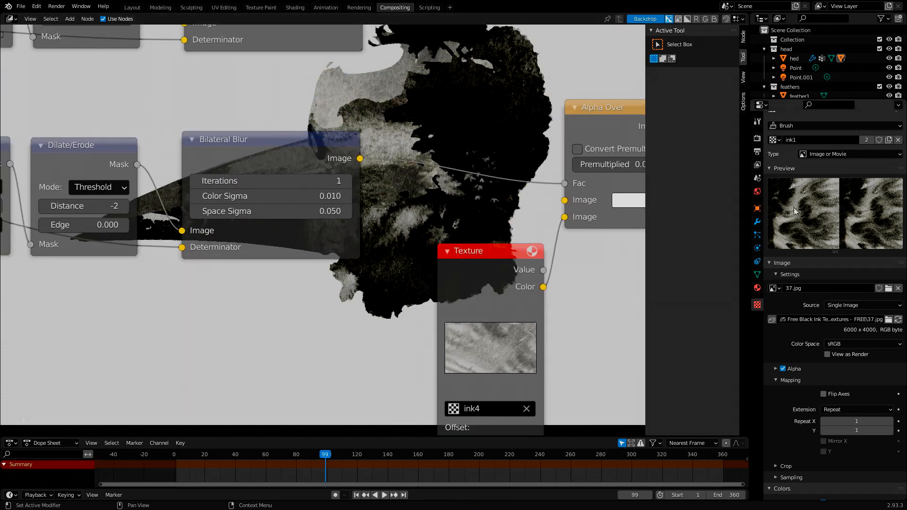
scroll(779, 212, down, 6)
scroll(452, 213, down, 3)
scroll(452, 210, down, 3)
middle_drag(505, 219, 215, 134)
alt+middle_drag(405, 206, 452, 274)
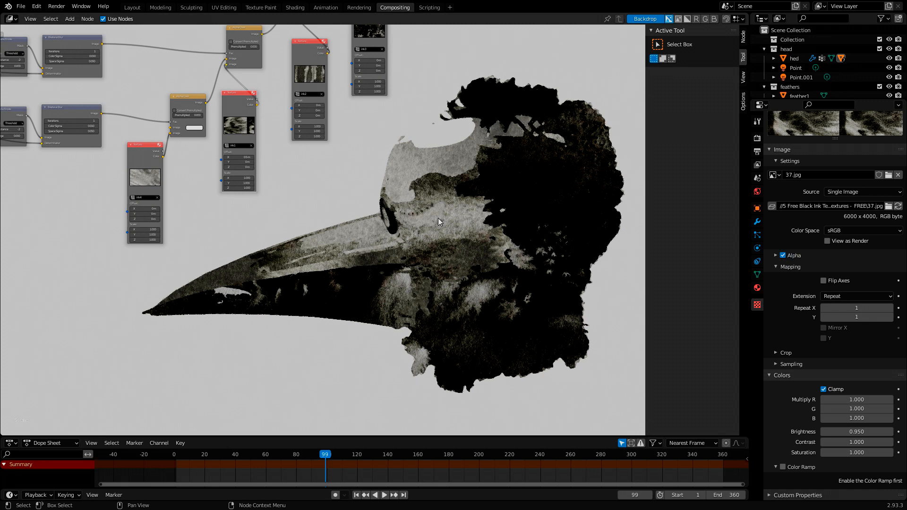
scroll(437, 217, up, 3)
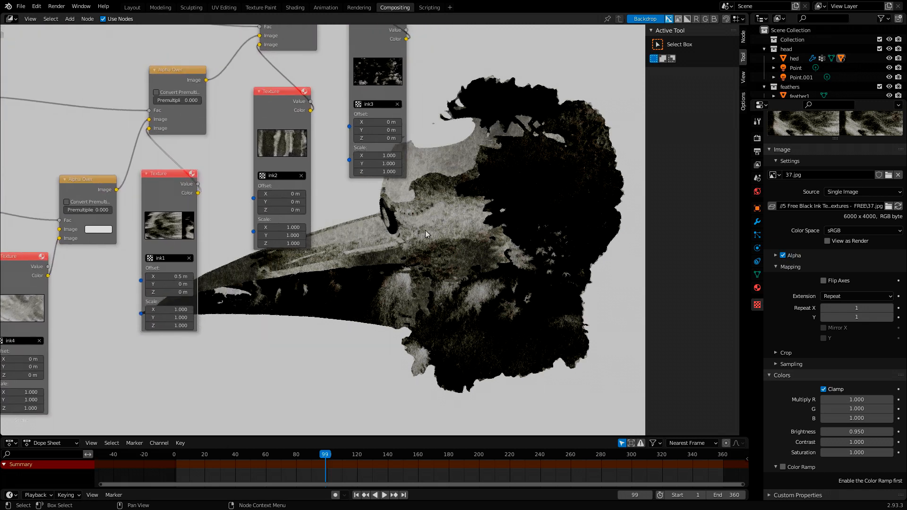
mouse_move(425, 231)
middle_down()
mouse_move(498, 245)
mouse_move(477, 246)
middle_up()
middle_drag(220, 229, 578, 207)
middle_drag(285, 278, 422, 262)
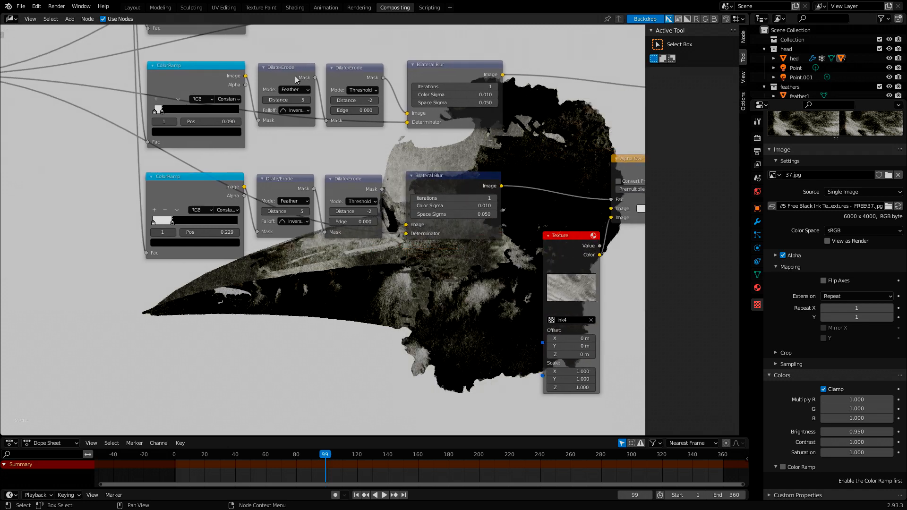
middle_drag(501, 265, 242, 254)
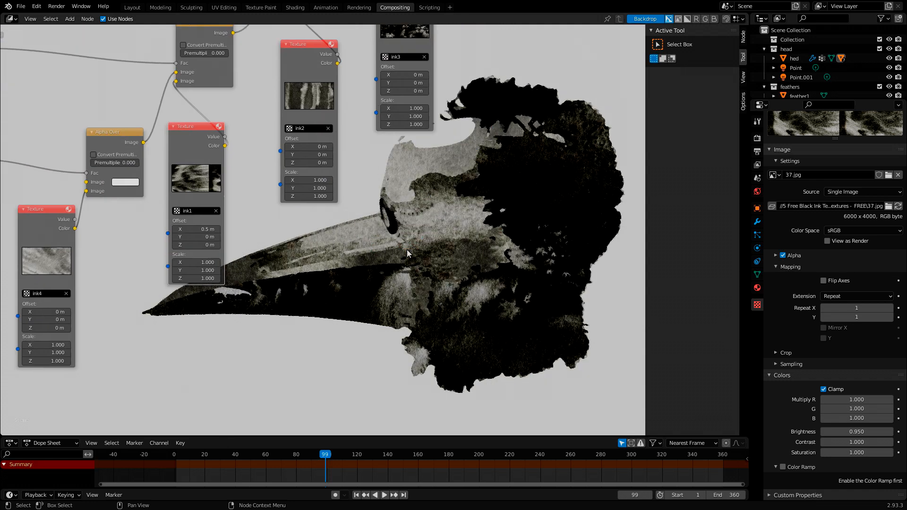
mouse_move(407, 250)
middle_down()
mouse_move(376, 273)
mouse_move(369, 216)
mouse_move(419, 257)
middle_up()
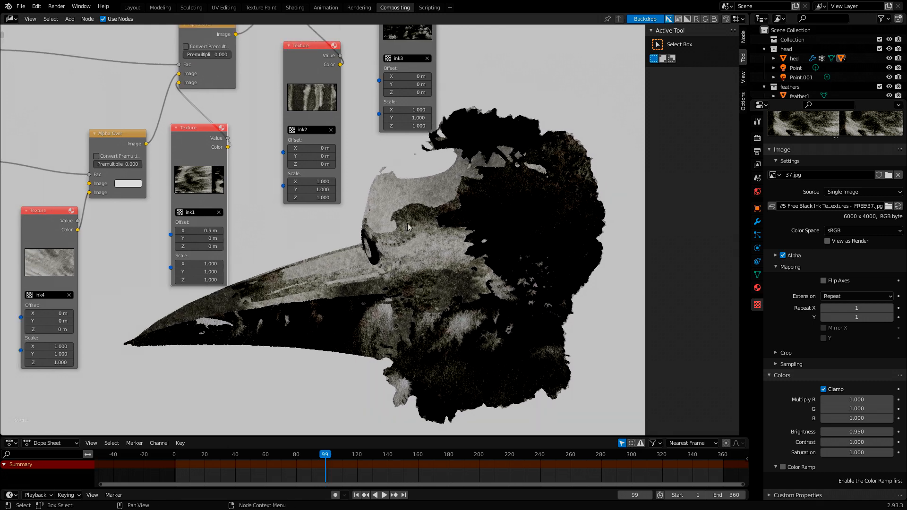
- Set the Y Offset of the ink3 Texture node to 0.2 m
scroll(407, 223, up, 3)
middle_drag(407, 223, 363, 343)
middle_drag(475, 216, 448, 306)
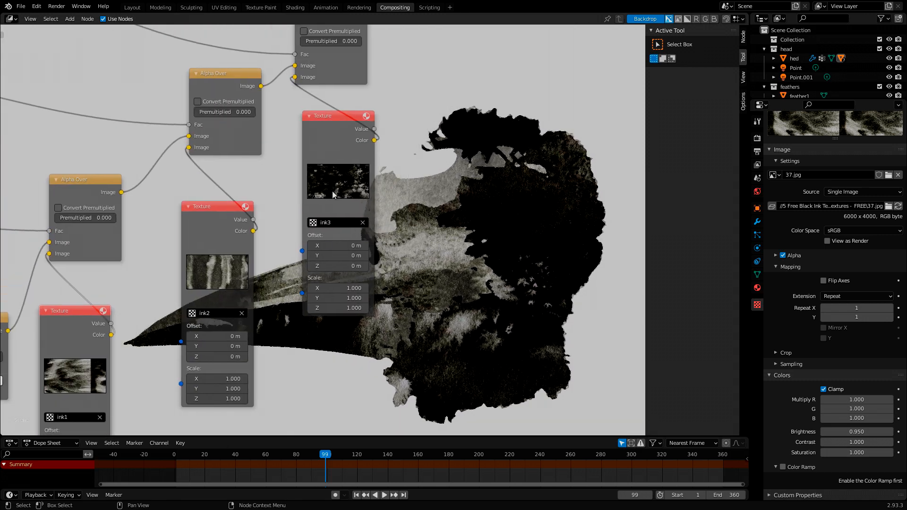
scroll(322, 231, up, 4)
middle_drag(391, 285, 330, 223)
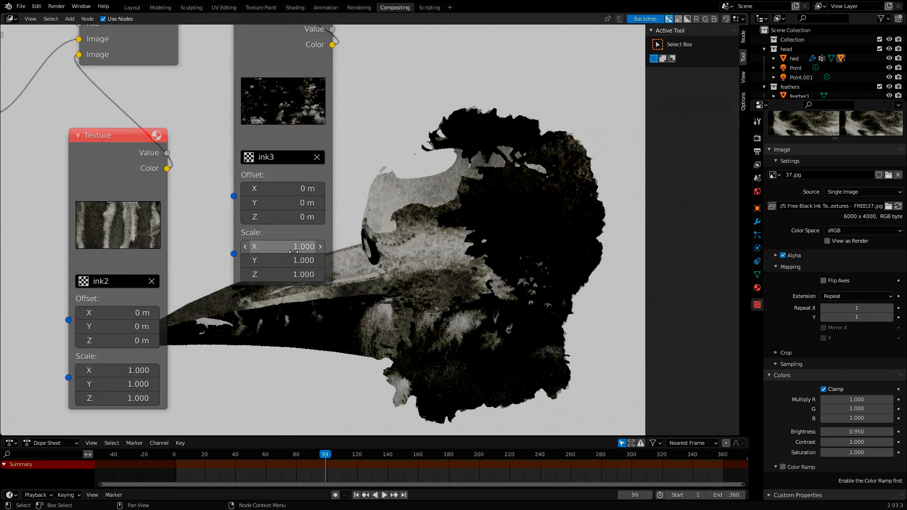
click(298, 247)
click(285, 255)
click(285, 255)
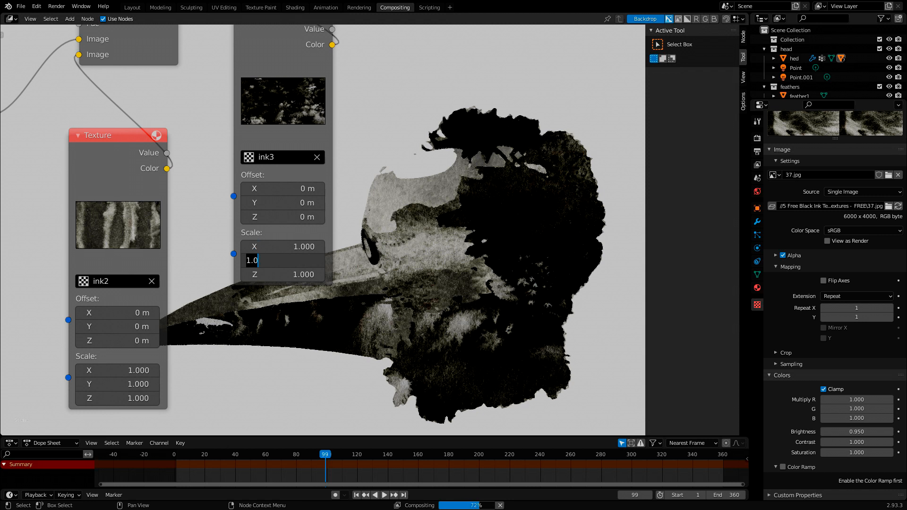
click(298, 206)
click(299, 207)
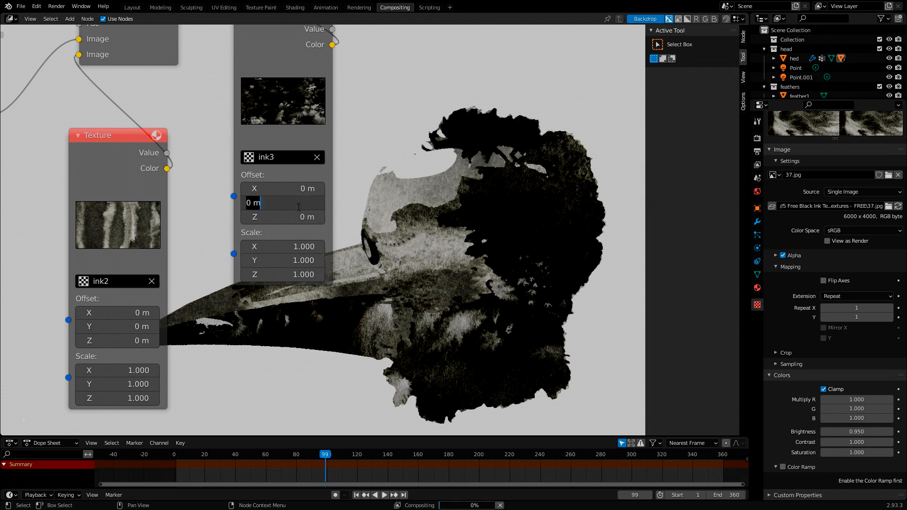
key(BackSpace)
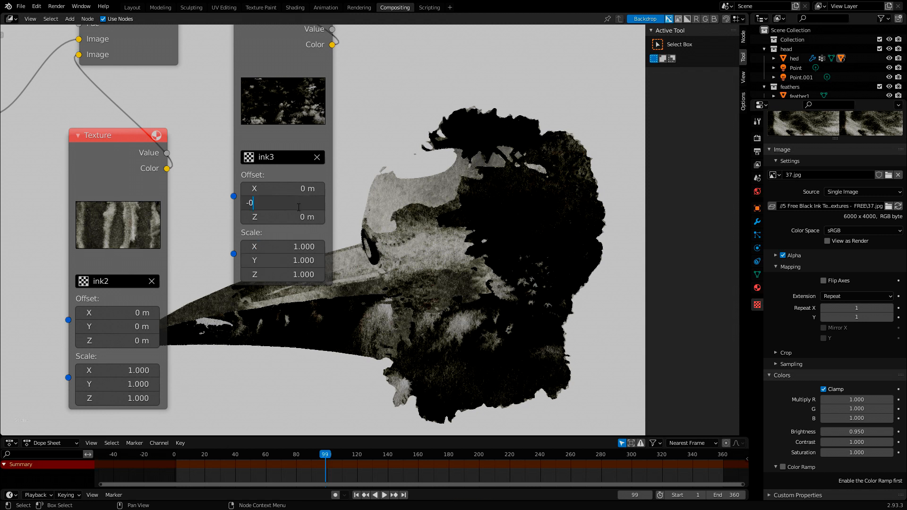
text(0.2)
key(Return)
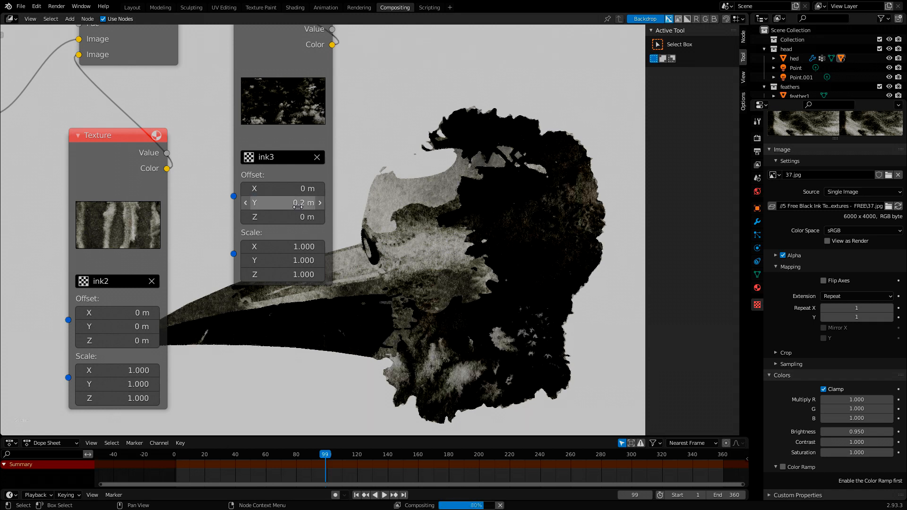
- Inspect the shifted ink3 texture on the lower beak and neck, along with the overall node layout
alt+middle_drag(441, 342, 518, 310)
middle_drag(443, 303, 385, 304)
alt+middle_drag(385, 305, 367, 374)
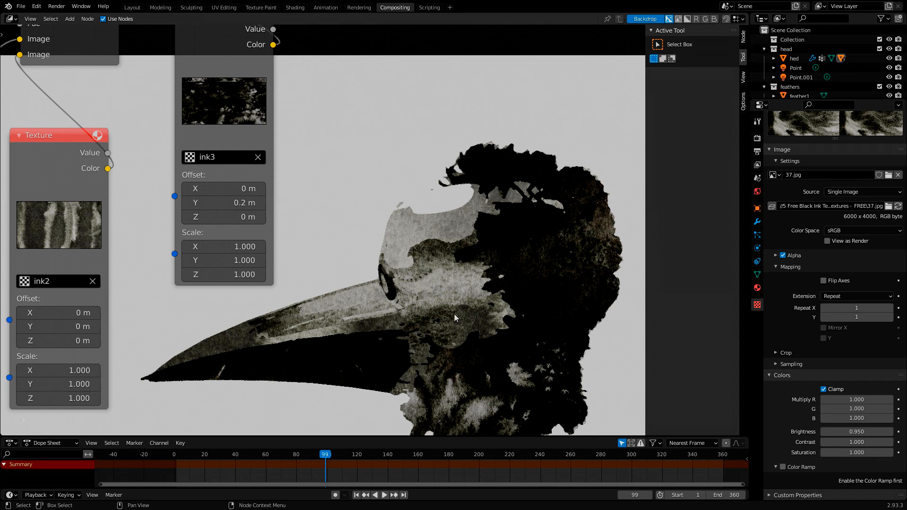
middle_drag(423, 332, 506, 282)
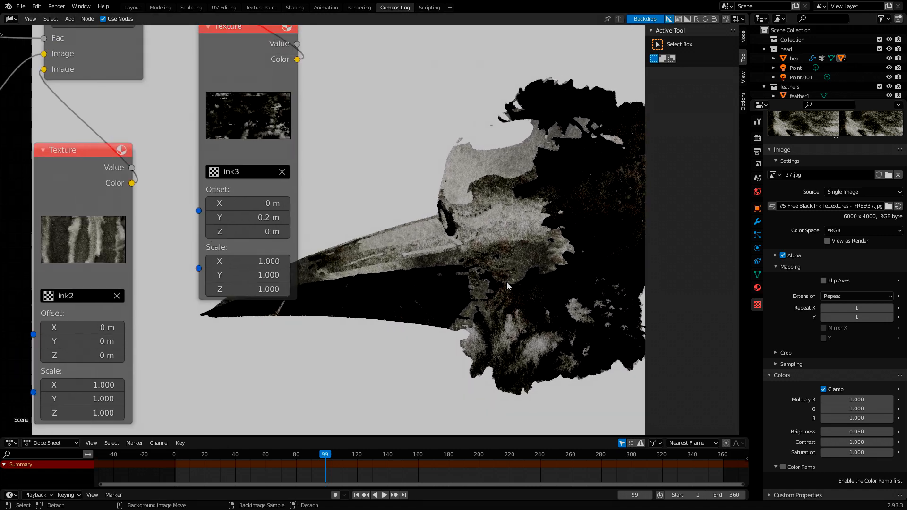
alt+middle_drag(401, 325, 406, 375)
alt+middle_drag(353, 358, 405, 281)
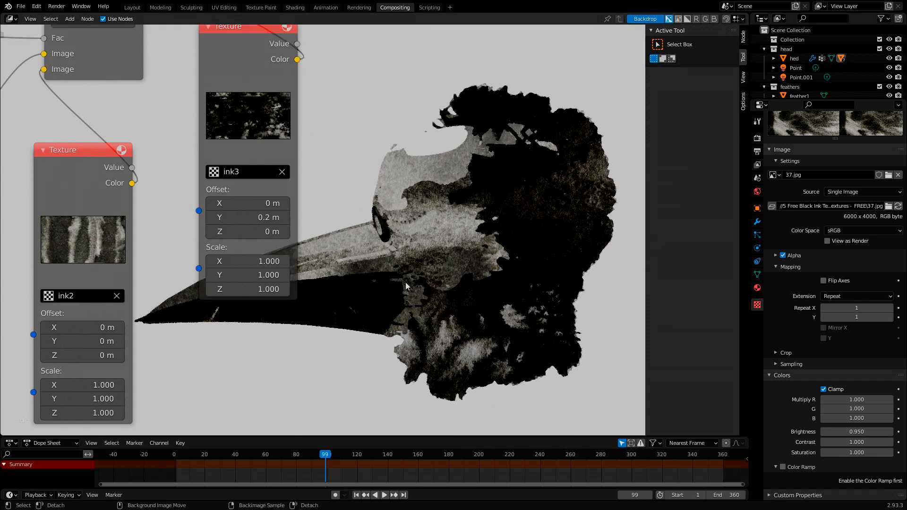
scroll(405, 282, down, 8)
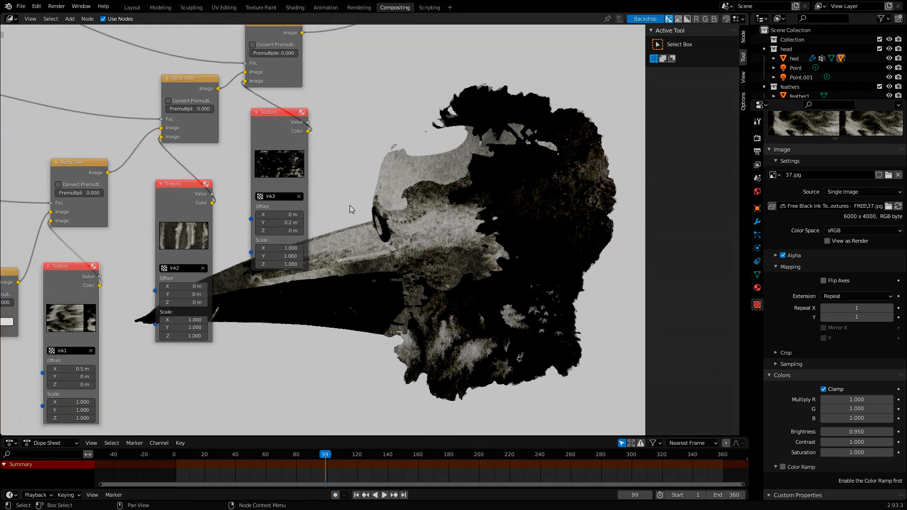
middle_drag(454, 272, 363, 206)
alt+middle_drag(437, 246, 454, 268)
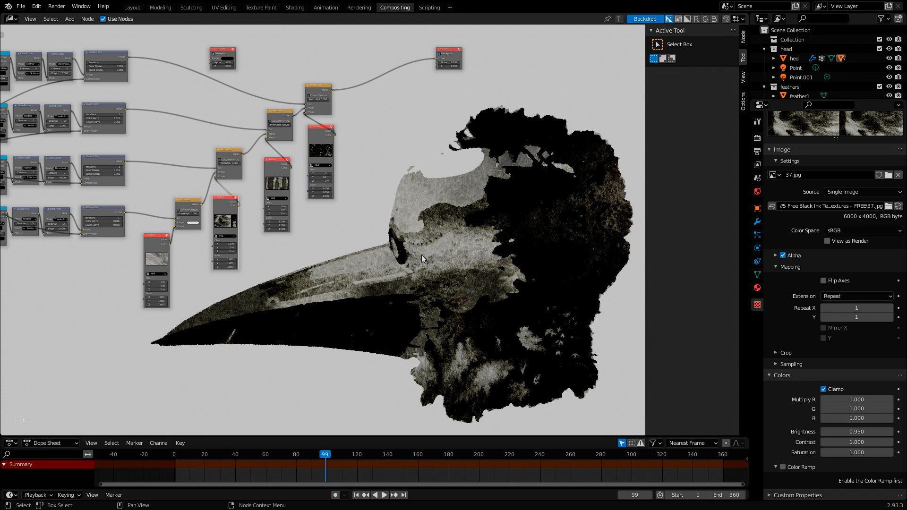
- Preview the Ellipse Mask node's output in the compositor backdrop
key(Home)
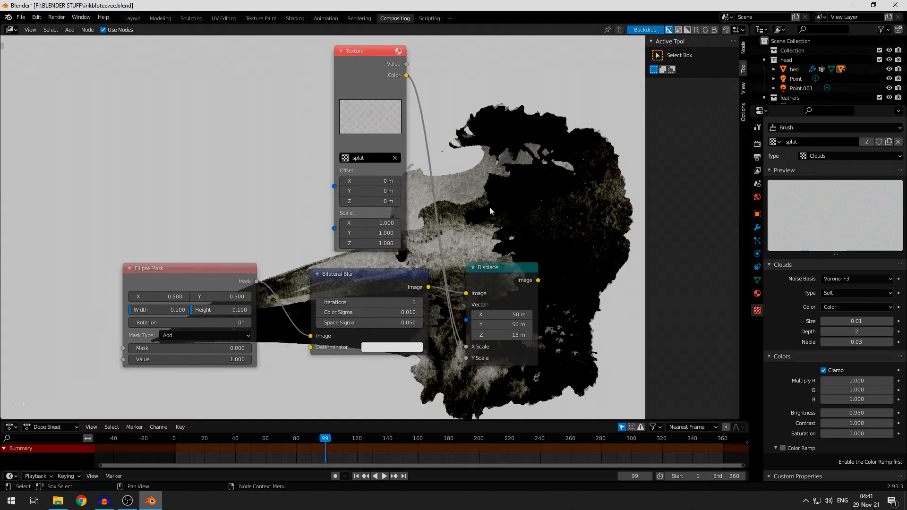
middle_drag(490, 206, 399, 209)
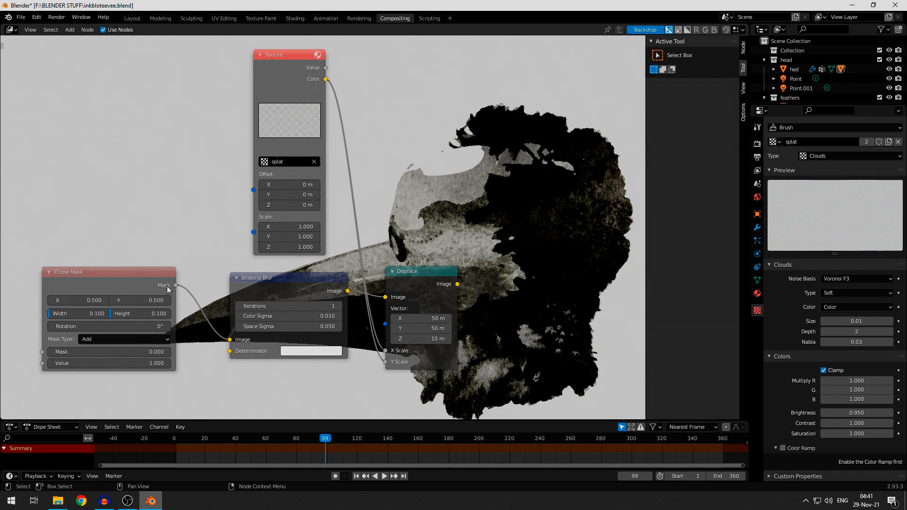
ctrl+shift+click(134, 288)
middle_drag(390, 175, 400, 223)
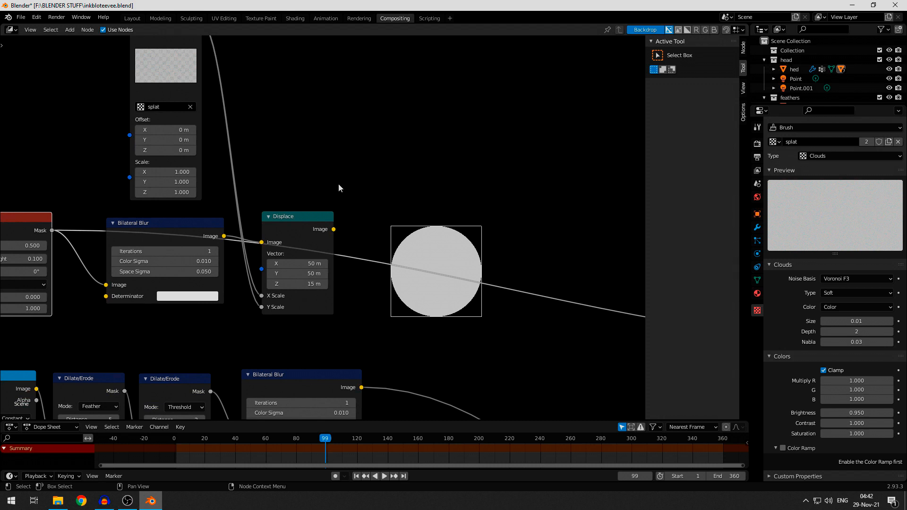
- Review the Bilateral Blur, Displace and splat Texture nodes that follow the Ellipse Mask
middle_drag(339, 189, 550, 216)
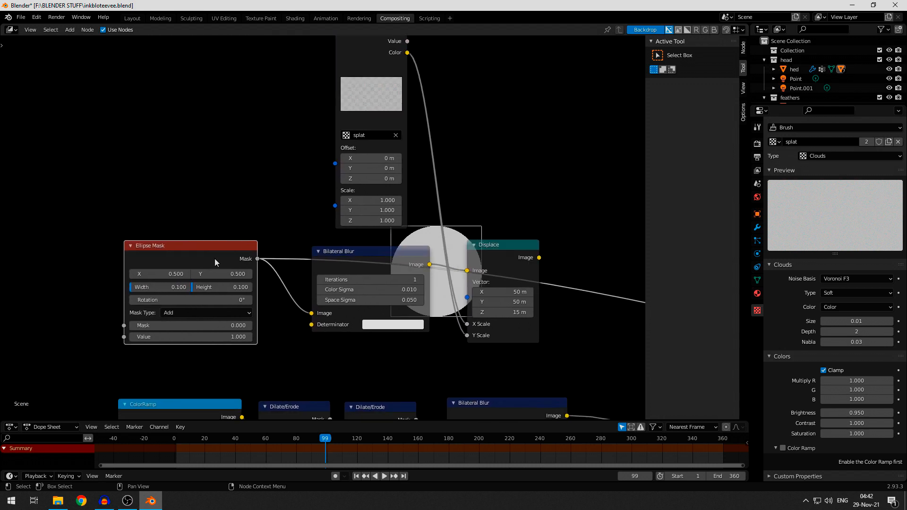
click(372, 256)
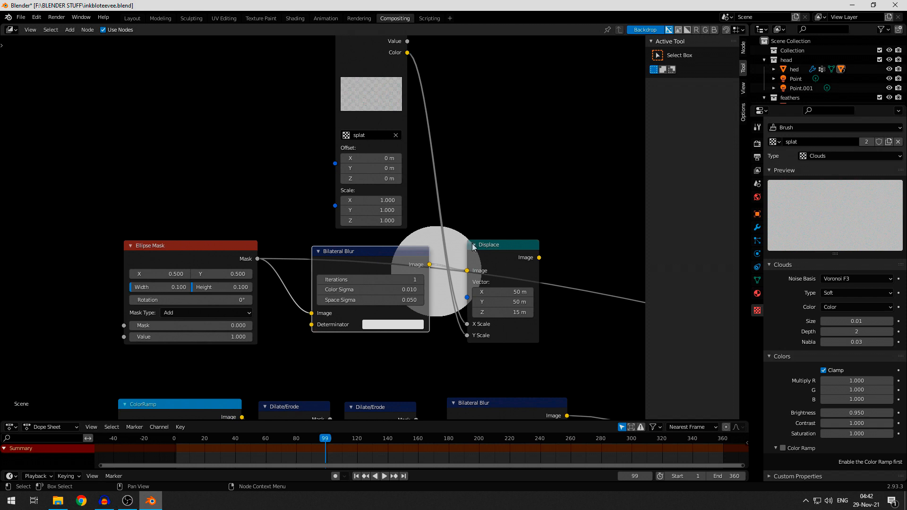
click(495, 250)
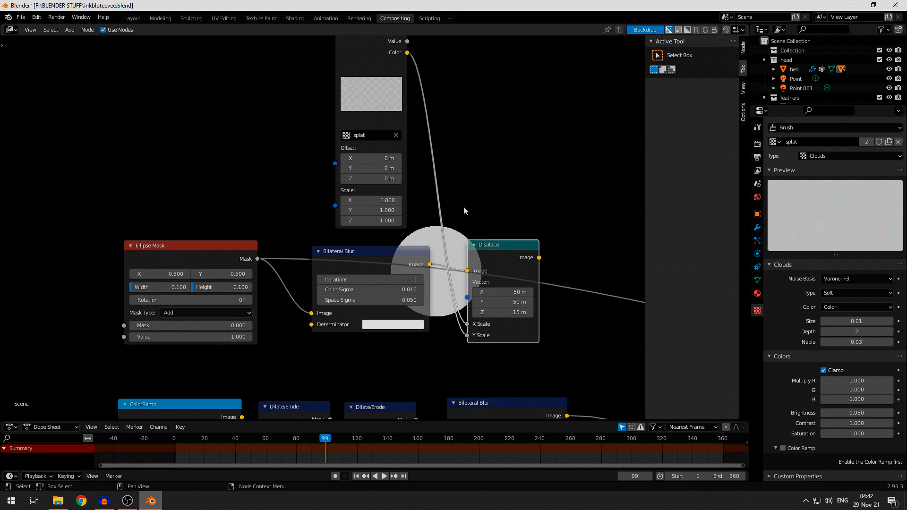
middle_drag(433, 178, 400, 214)
scroll(400, 214, down, 3)
click(336, 109)
middle_drag(463, 221, 500, 143)
scroll(376, 225, down, 3)
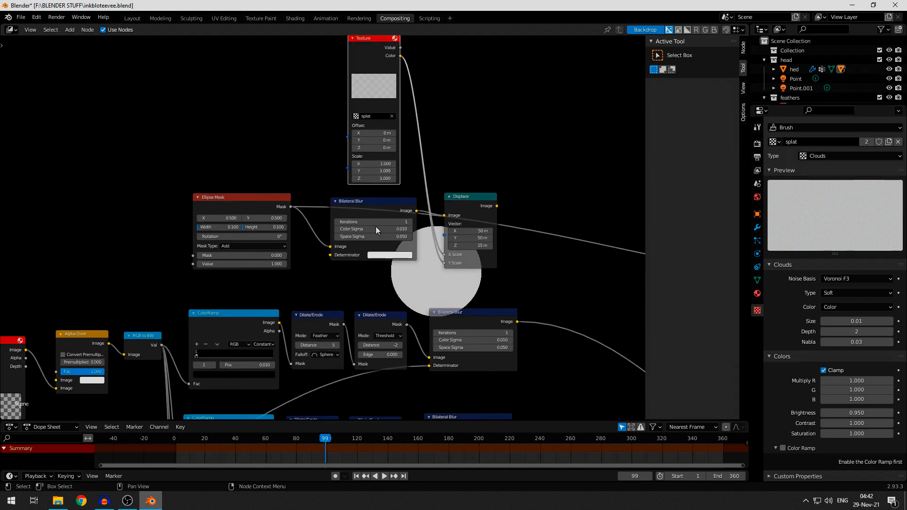
- Connect the Color output of the cloud Texture node below Render Layers to the Determinator of the Ellipse Mask branch's Bilateral Blur
middle_drag(128, 305, 191, 193)
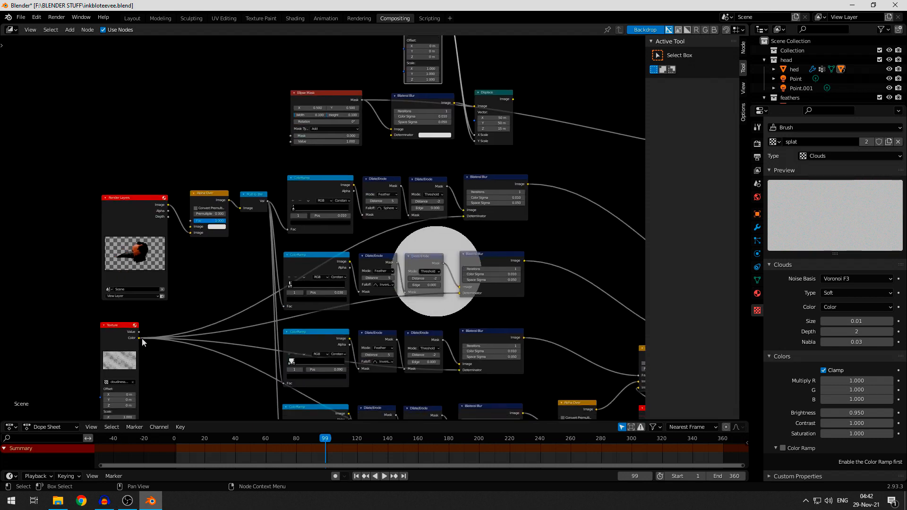
drag(139, 338, 391, 132)
middle_drag(421, 158, 303, 257)
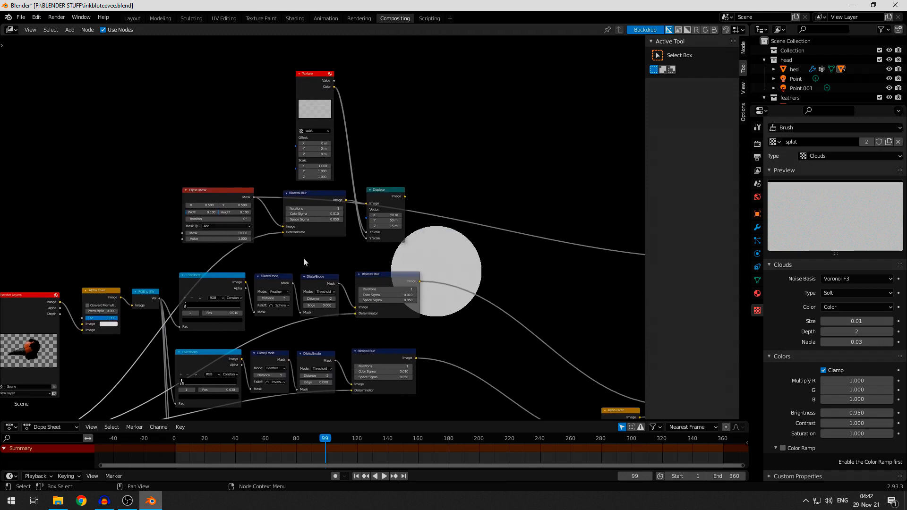
scroll(293, 241, up, 5)
click(296, 229)
scroll(307, 264, up, 2)
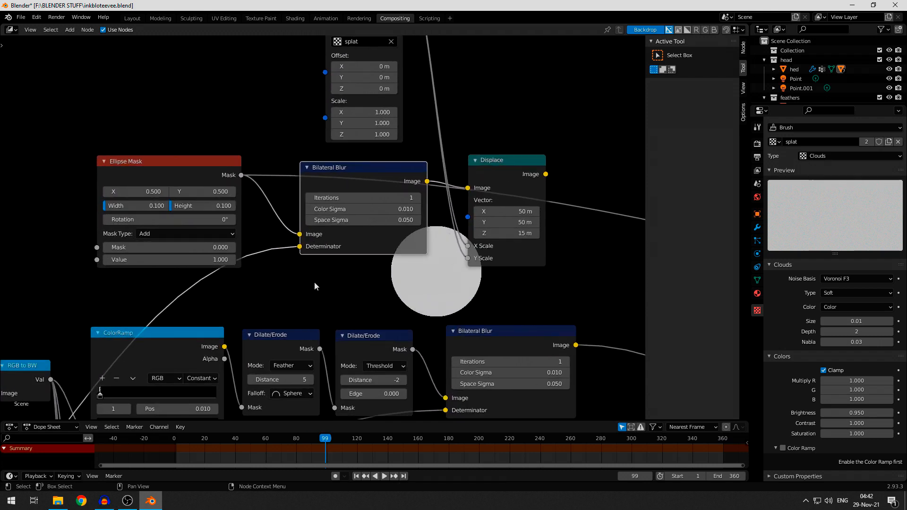
- Compare the plain Ellipse Mask with its Bilateral Blur output in the backdrop, looking closely at the circle's edge
middle_drag(277, 263, 319, 286)
click(236, 195)
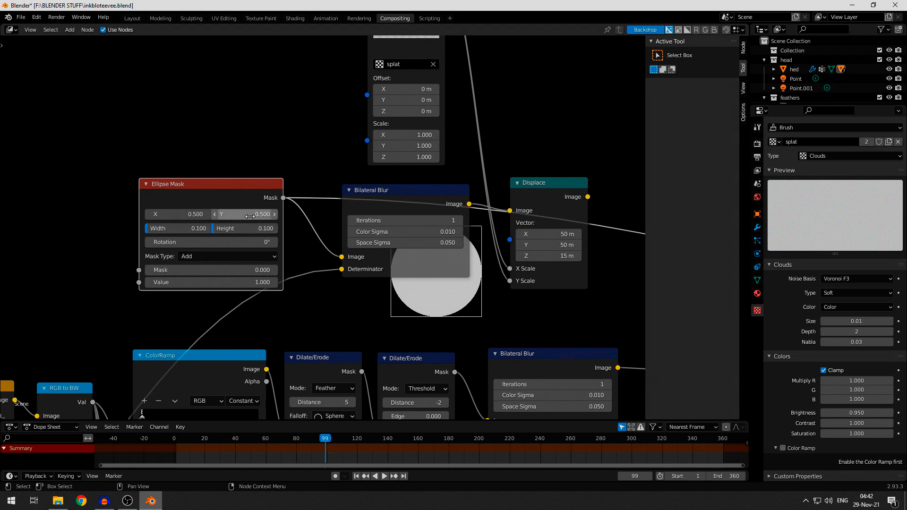
middle_drag(490, 334, 206, 320)
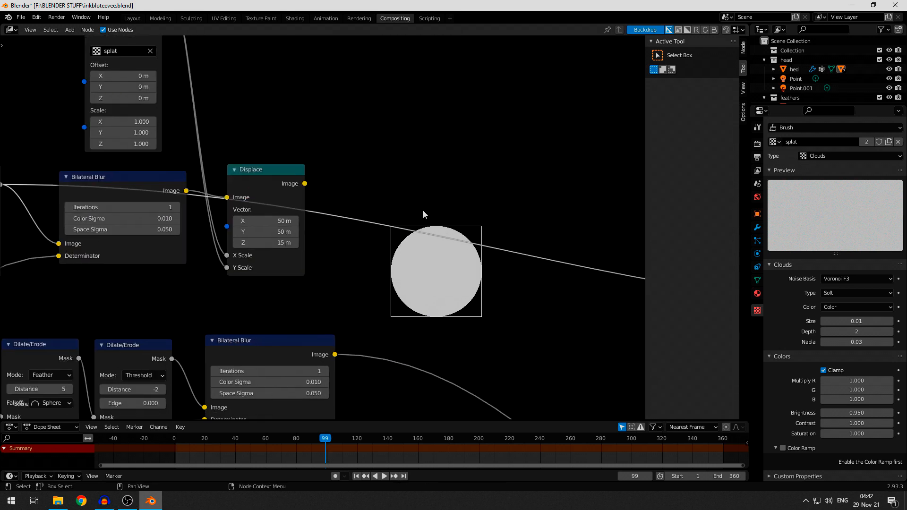
middle_drag(423, 210, 343, 267)
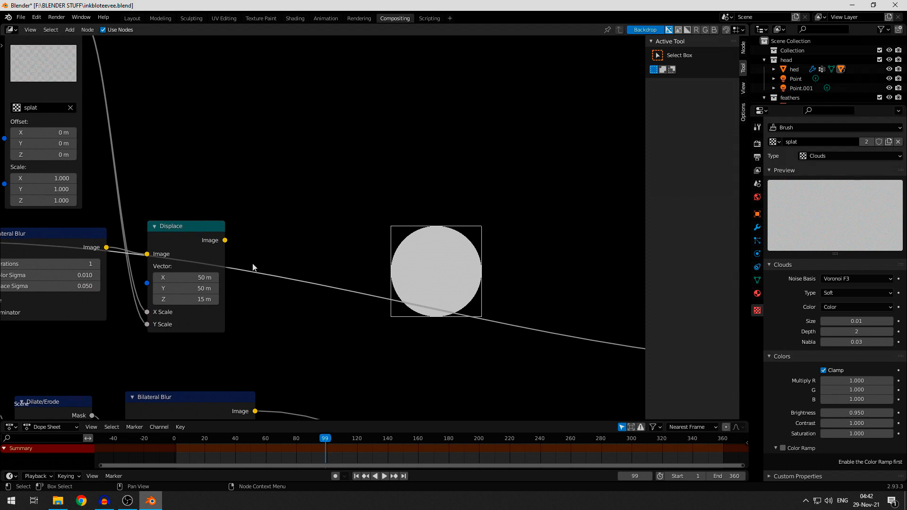
middle_drag(253, 267, 358, 250)
click(135, 223)
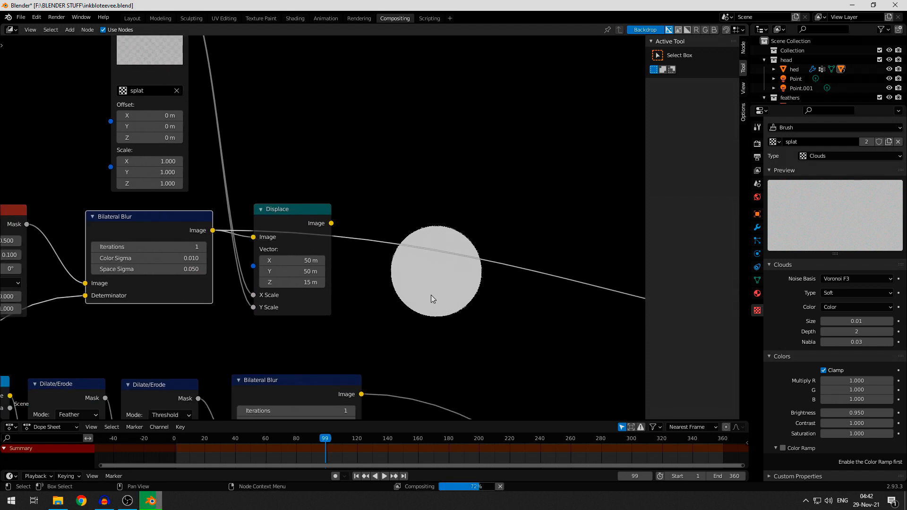
scroll(439, 261, up, 2)
alt+scroll(440, 262, down, 1)
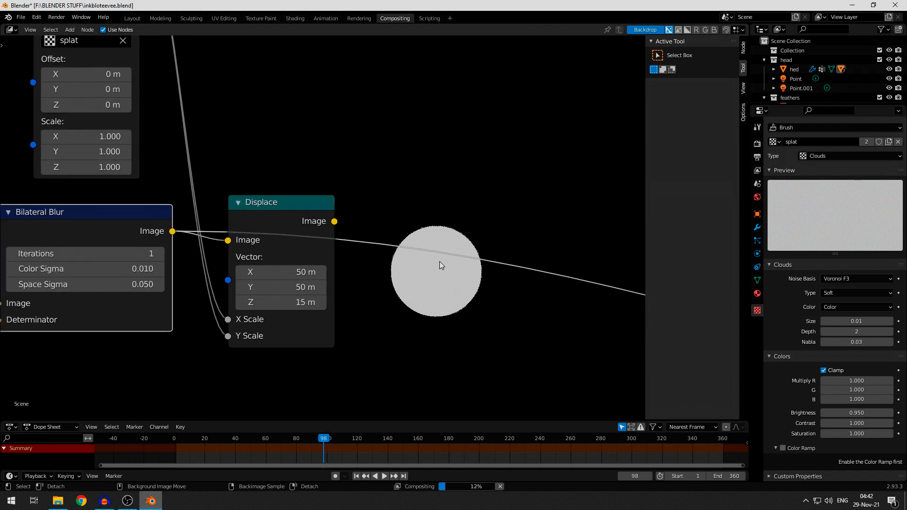
middle_drag(439, 261, 427, 238)
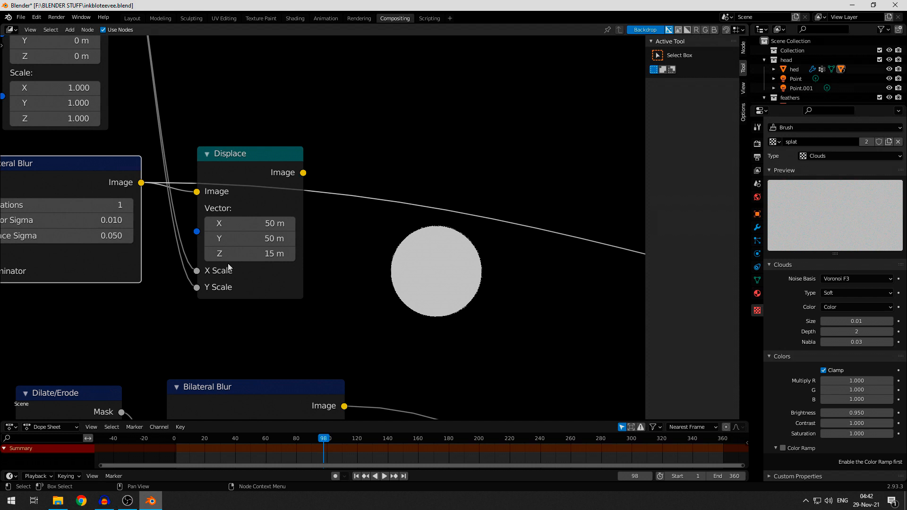
- Preview the Displace node's output in the backdrop to check the effect on the circle
middle_drag(416, 265, 411, 320)
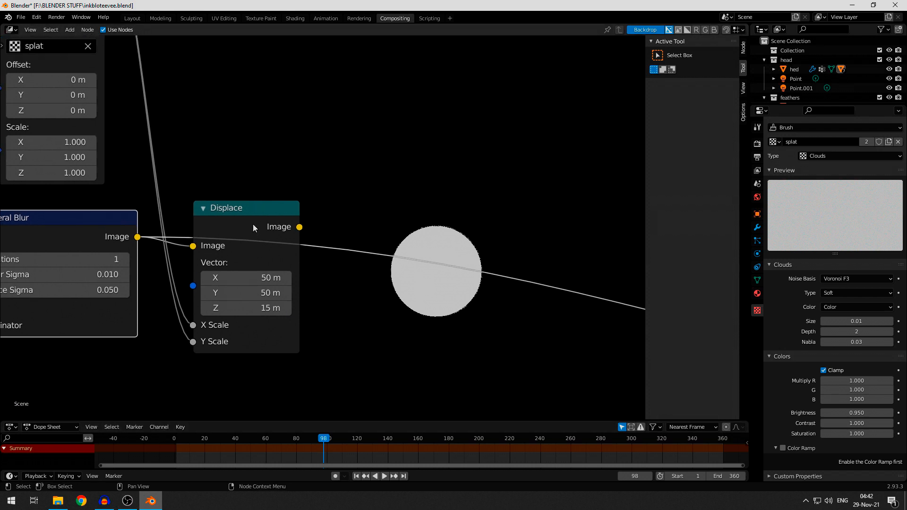
middle_drag(253, 228, 266, 241)
click(293, 260)
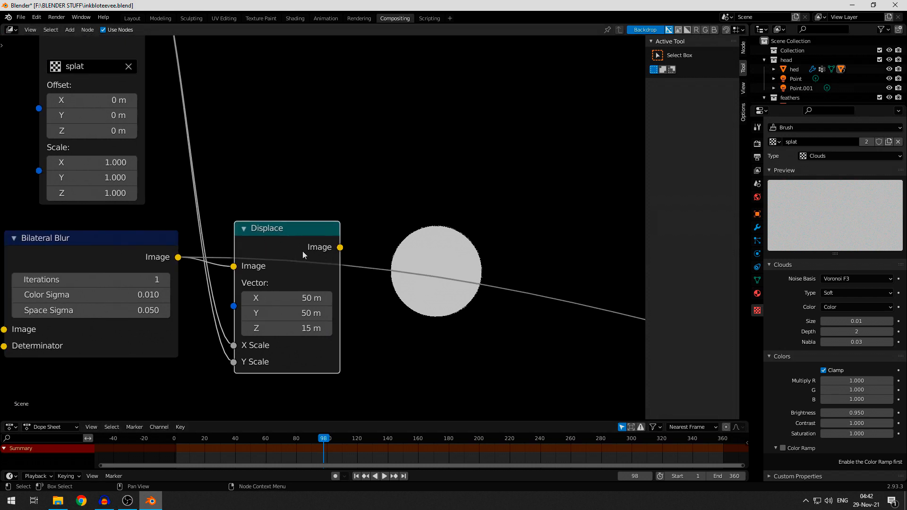
ctrl+shift+click(291, 248)
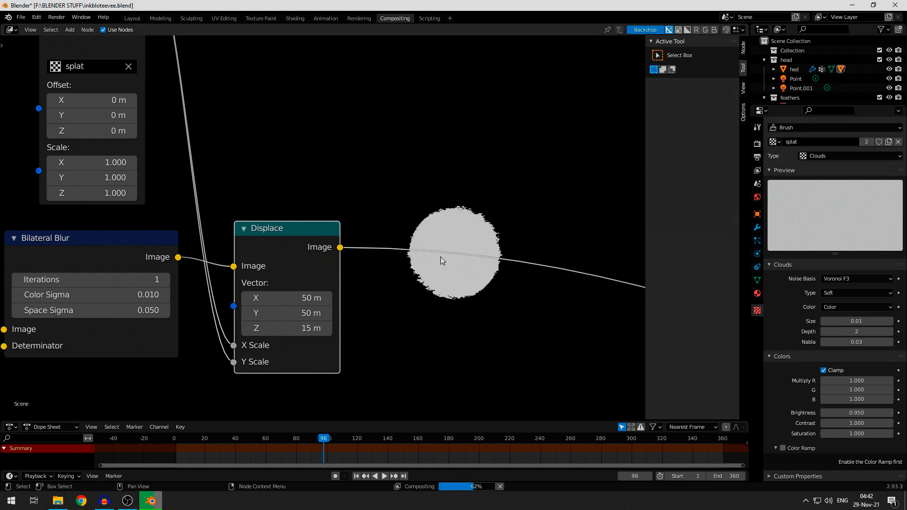
middle_drag(447, 301, 418, 305)
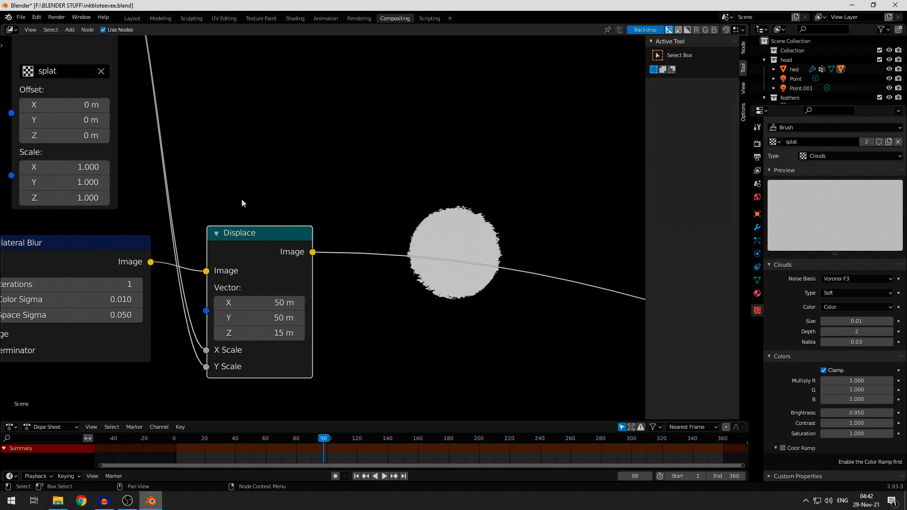
- Set the Brightness of the splat clouds texture feeding the Displace node to 1
scroll(344, 243, down, 2)
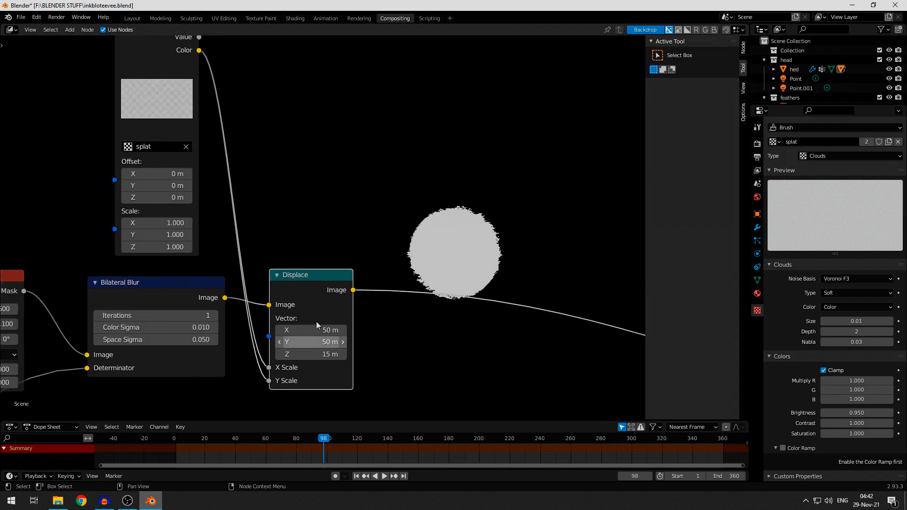
middle_drag(306, 216, 365, 266)
click(220, 179)
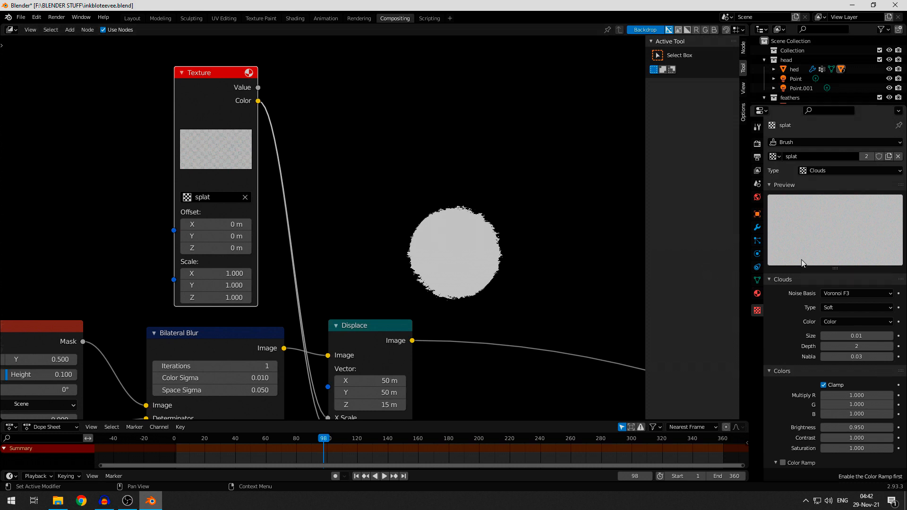
scroll(824, 265, down, 1)
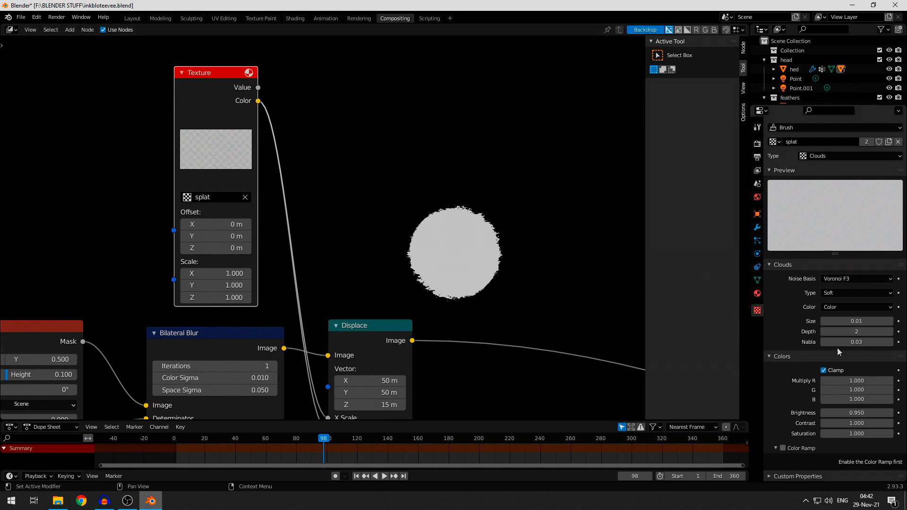
middle_drag(378, 277, 361, 226)
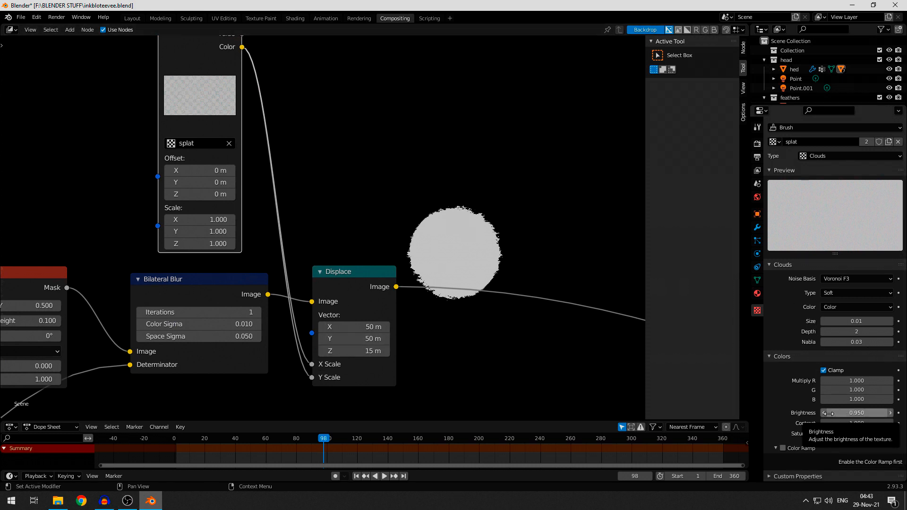
click(846, 410)
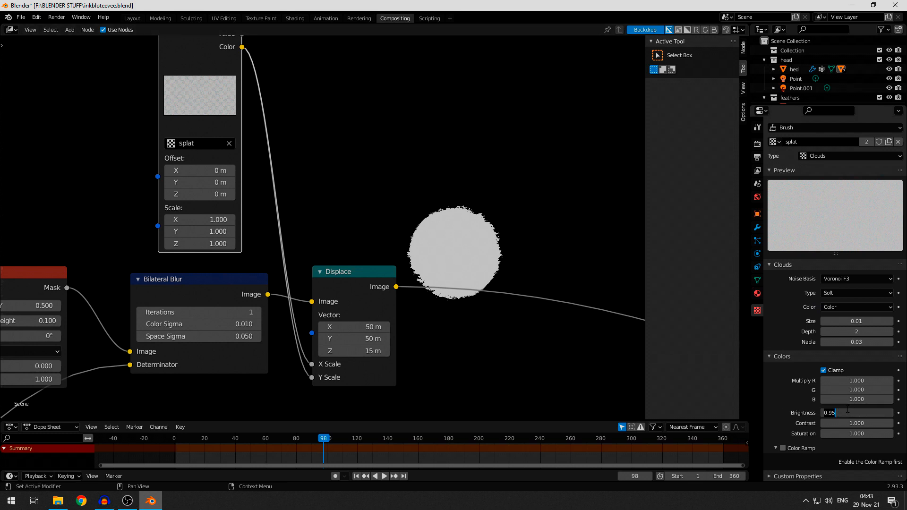
text(1)
key(Return)
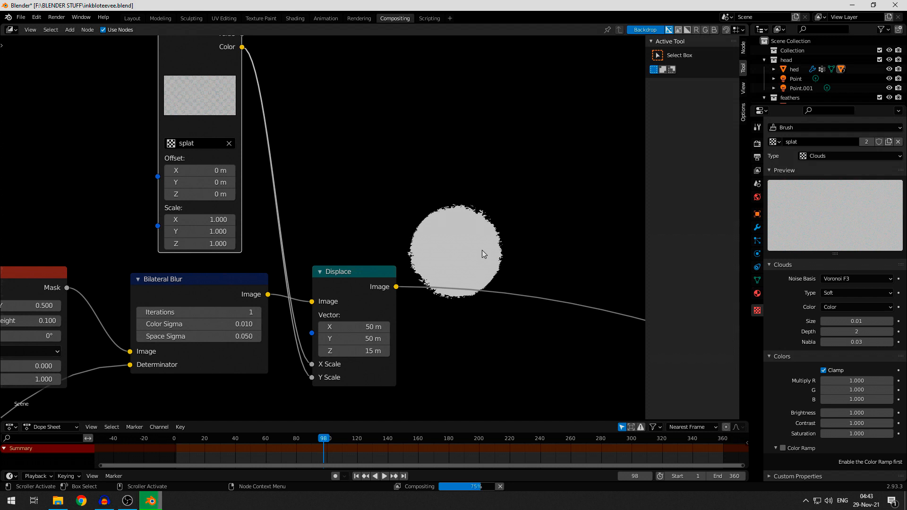
- Examine the displaced circle's edge alongside its texture, blur and Displace nodes, and make the timeline area taller
middle_drag(482, 250, 415, 235)
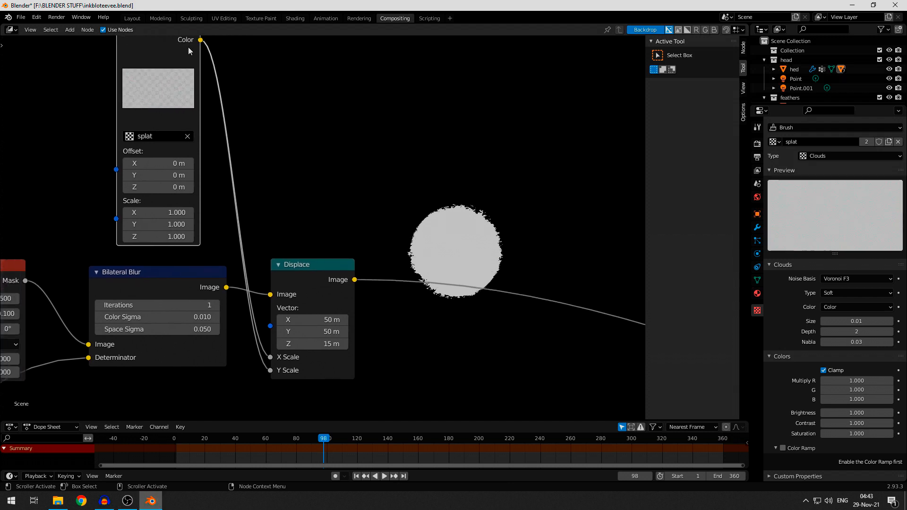
middle_drag(491, 292, 457, 313)
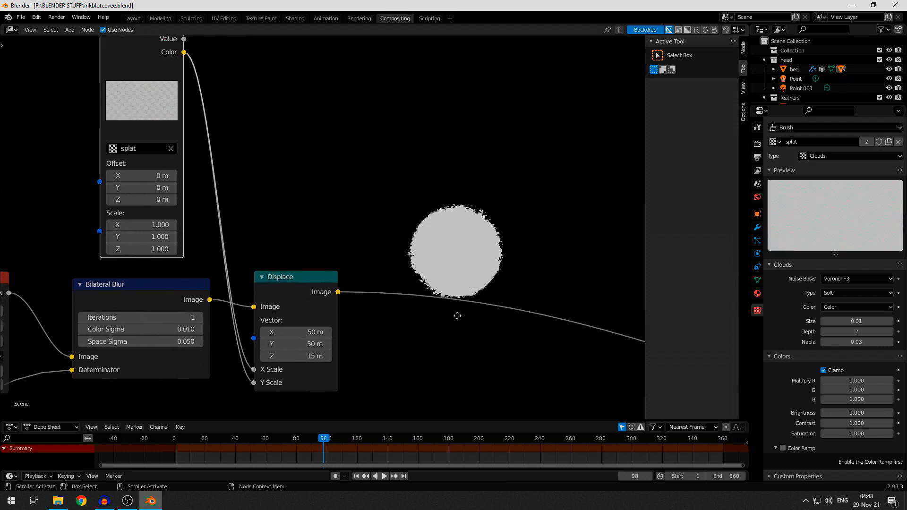
scroll(483, 259, down, 3)
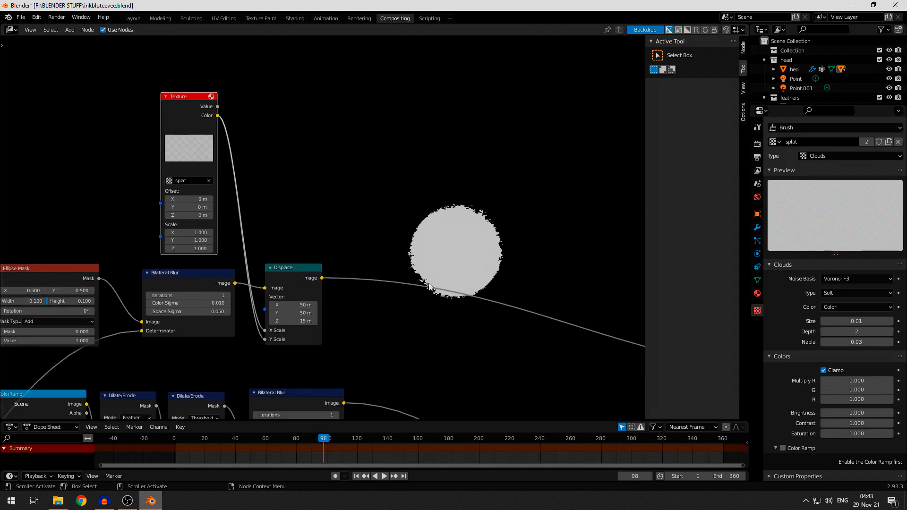
scroll(433, 260, up, 4)
middle_drag(394, 252, 439, 220)
scroll(435, 242, down, 4)
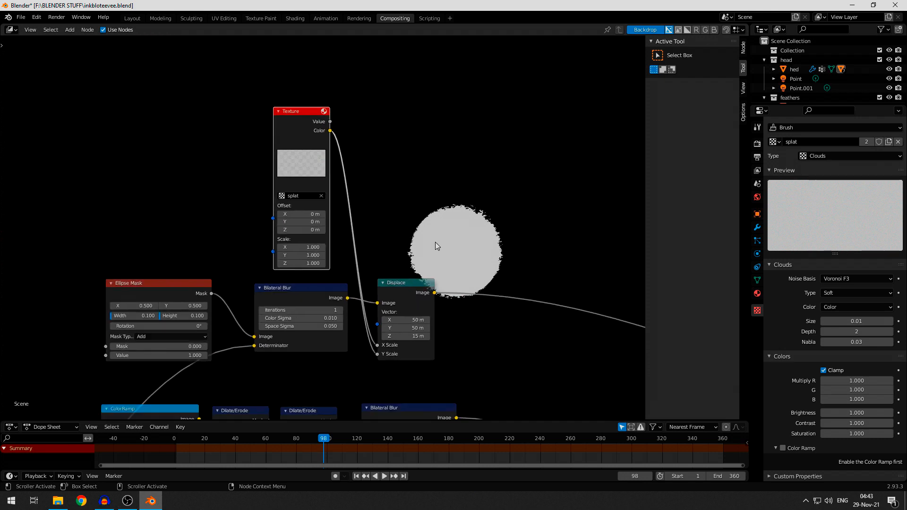
middle_drag(378, 245, 374, 225)
scroll(406, 224, down, 4)
middle_drag(438, 222, 441, 235)
scroll(431, 237, up, 3)
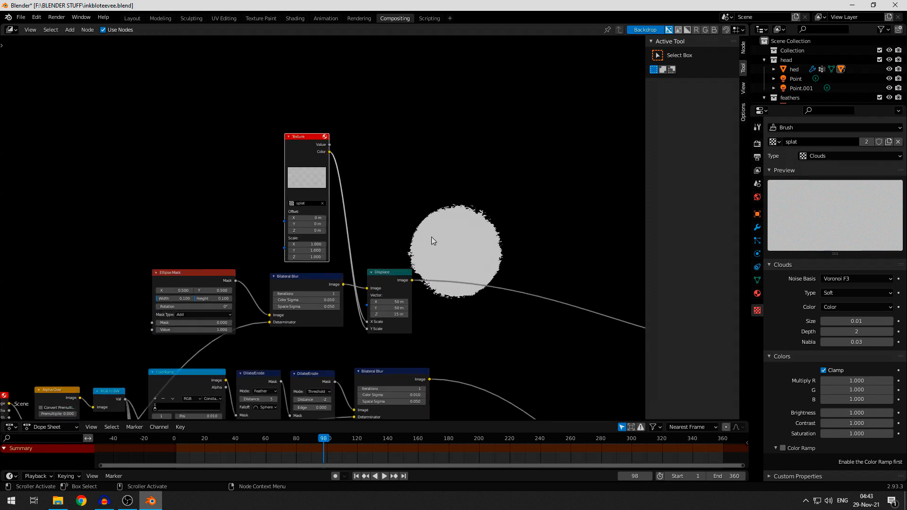
scroll(331, 292, up, 1)
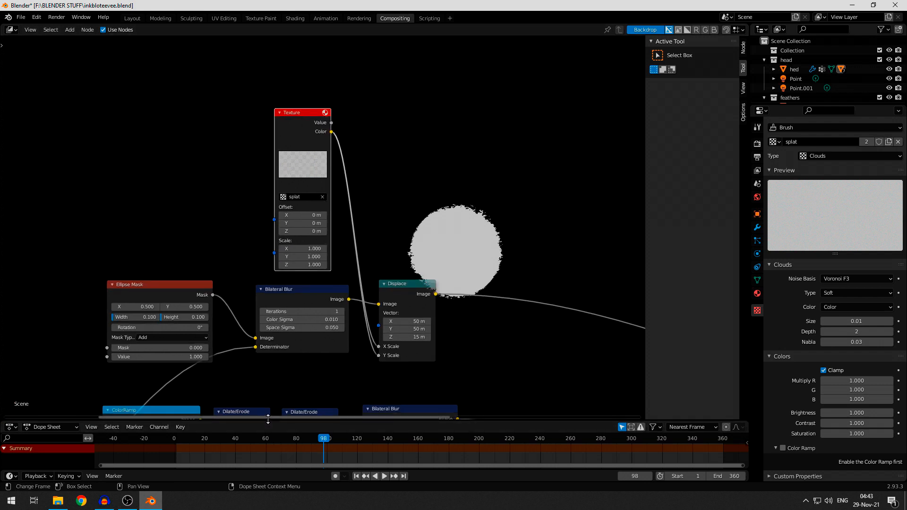
drag(274, 419, 287, 373)
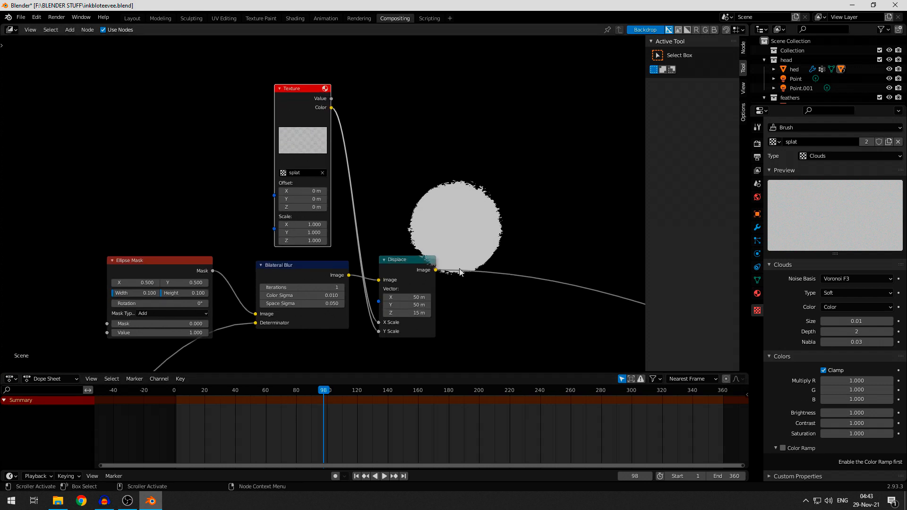
- Preview the last Alpha Over node's composite and the top threshold branch's Bilateral Blur mask in the backdrop
middle_drag(461, 269, 412, 239)
scroll(412, 236, down, 3)
middle_drag(476, 270, 362, 234)
scroll(396, 237, down, 6)
middle_drag(438, 299, 382, 244)
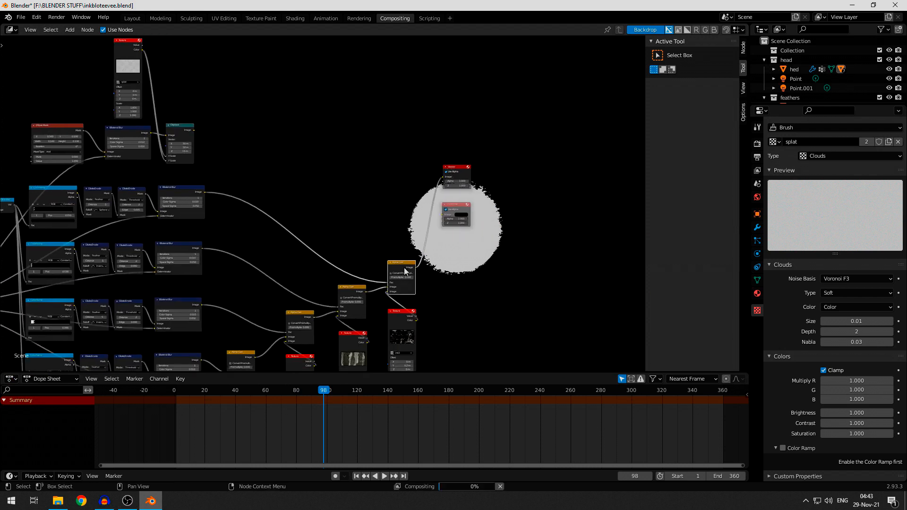
ctrl+shift+click(406, 271)
ctrl+shift+click(191, 187)
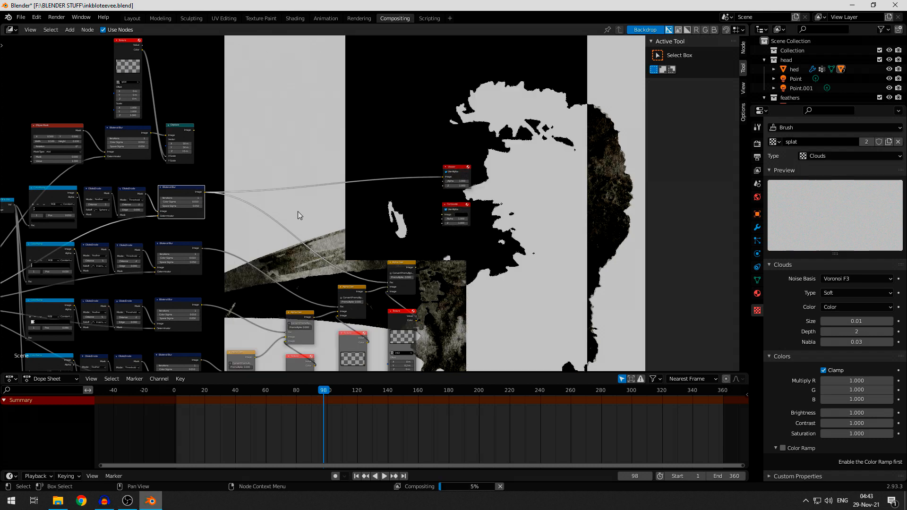
- Reposition the Ellipse Mask to X 0.620 and Y 0.330 so it sits over the lower part of the head
middle_drag(322, 226, 434, 268)
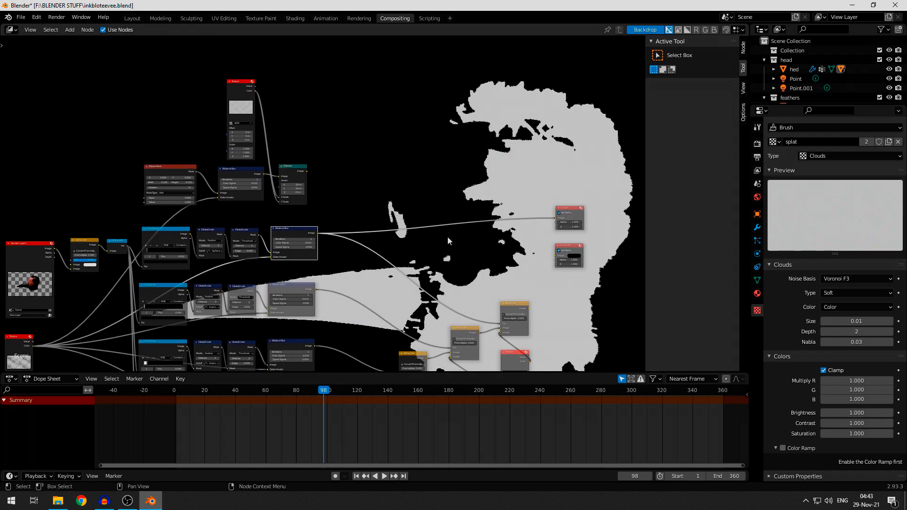
scroll(322, 151, up, 5)
middle_drag(322, 152, 502, 208)
scroll(366, 207, up, 5)
middle_drag(318, 199, 288, 165)
scroll(330, 188, down, 4)
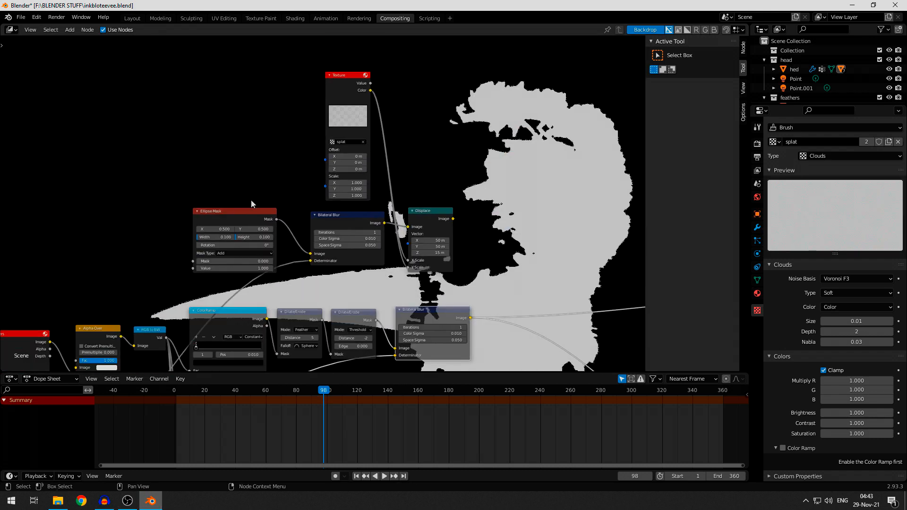
middle_drag(503, 248, 438, 204)
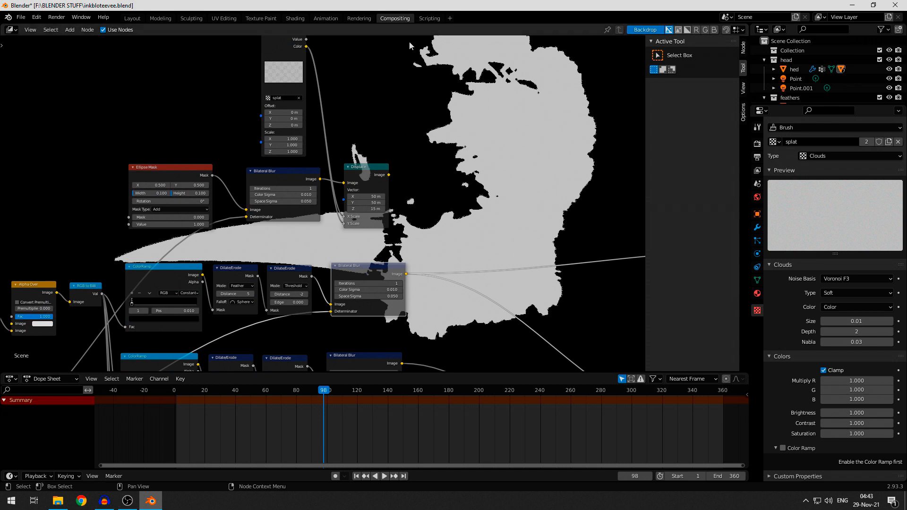
middle_drag(510, 213, 523, 249)
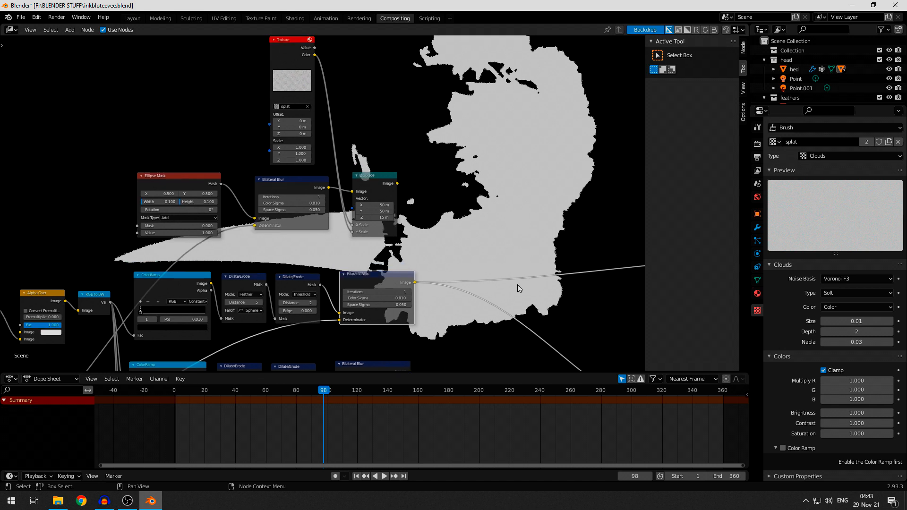
click(171, 178)
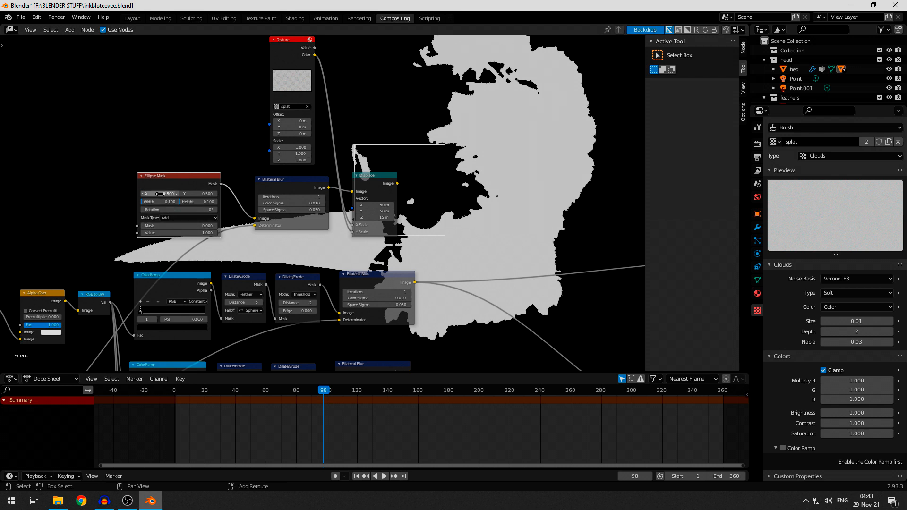
mouse_move(161, 193)
mouse_down()
mouse_move(212, 194)
mouse_move(163, 193)
mouse_up()
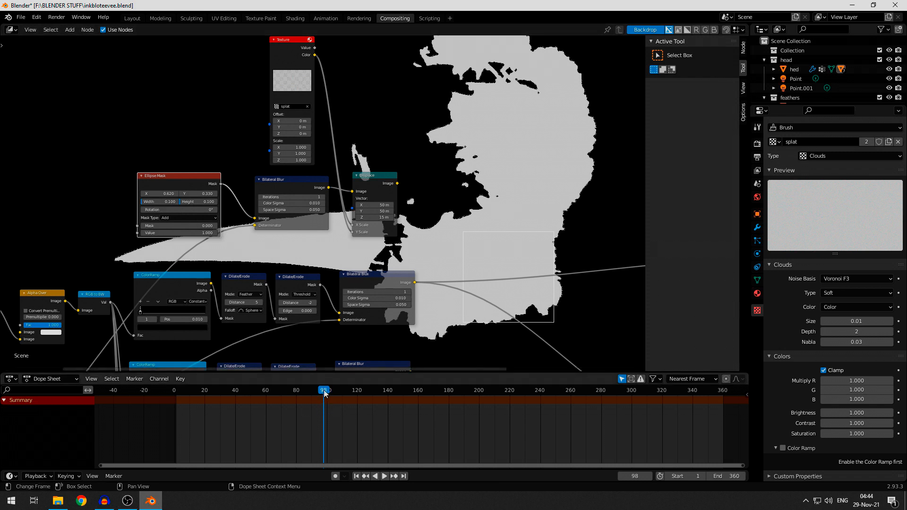
- Go to frame 0 and show the scene's output properties with the frame range
drag(324, 391, 162, 415)
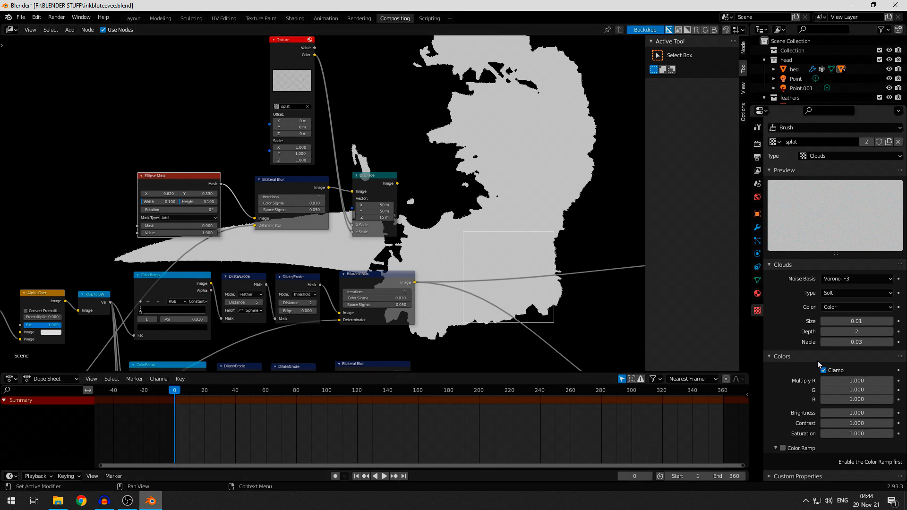
click(757, 143)
click(757, 127)
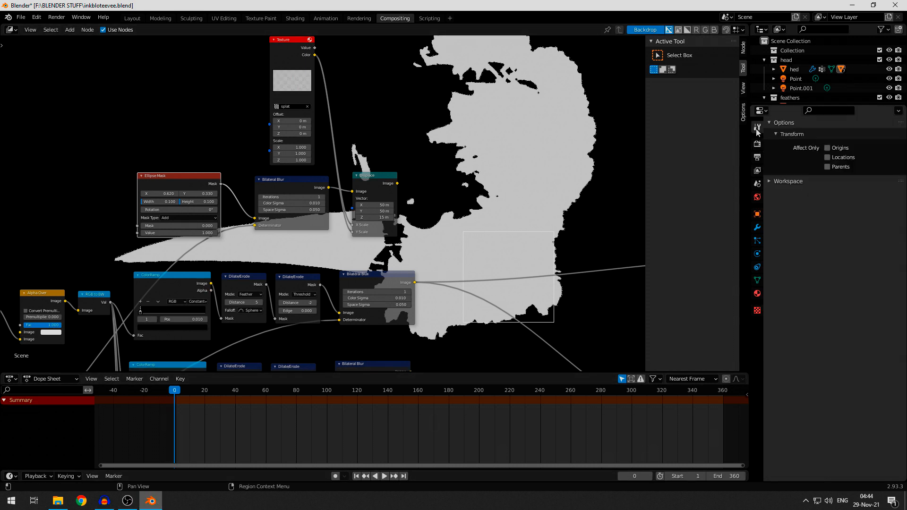
click(756, 149)
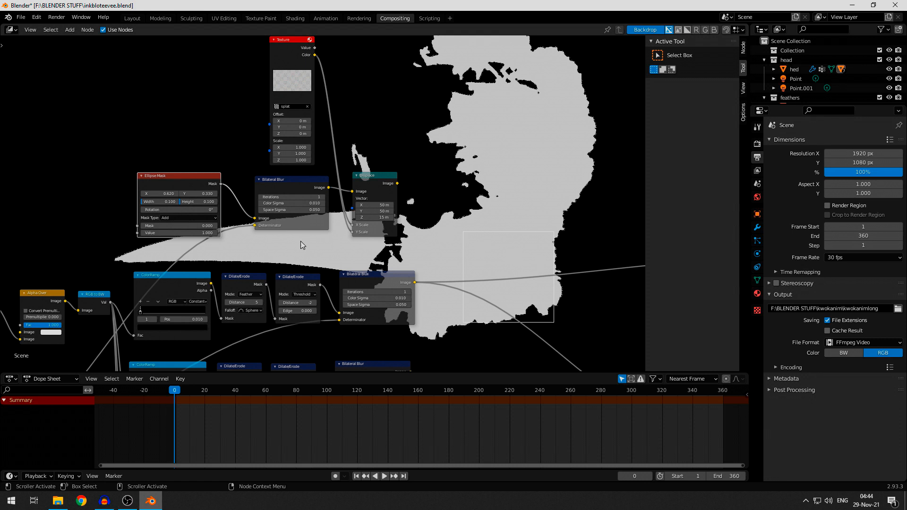
- Set the Ellipse Mask's width and height to 0 and keyframe both at frame 0
scroll(279, 240, up, 2)
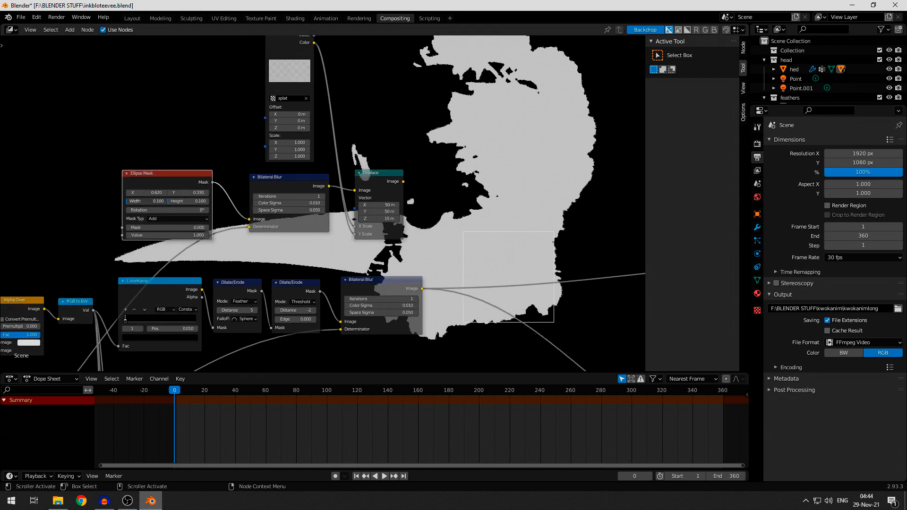
click(152, 202)
click(193, 202)
text(0)
key(Return)
key(i)
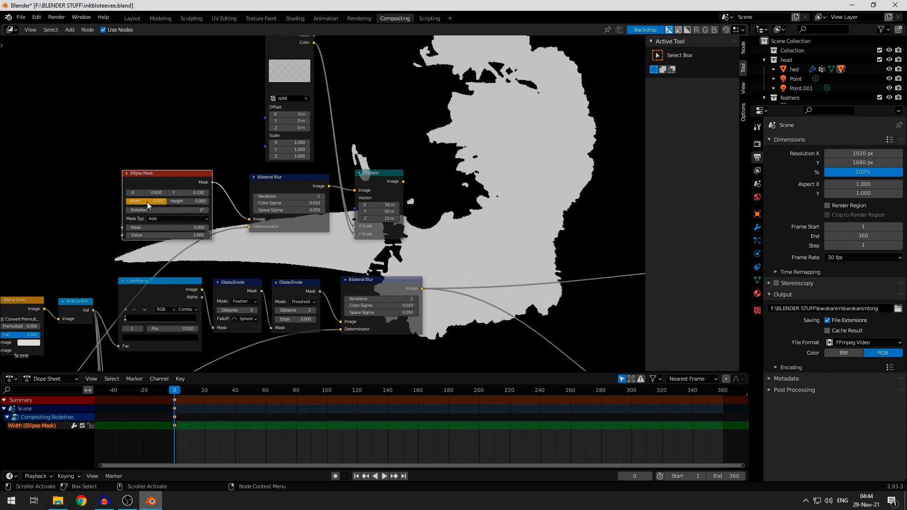
key(i)
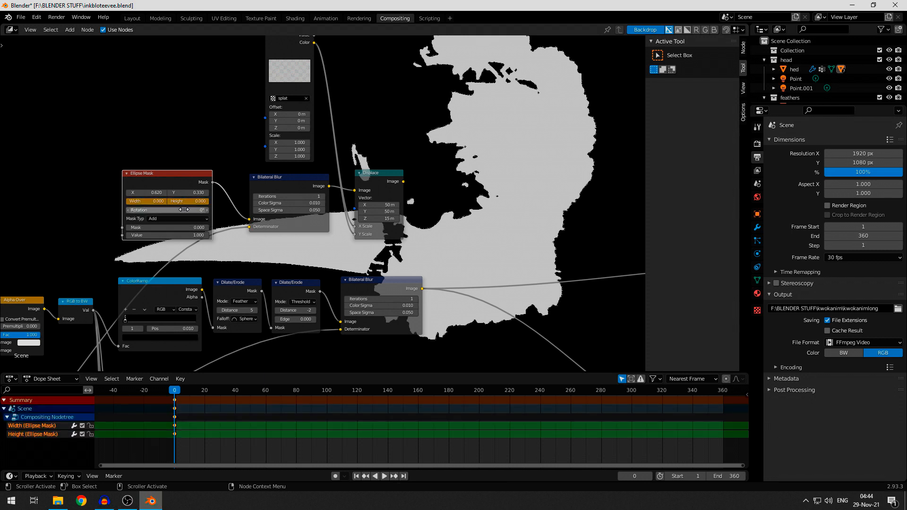
- Go to frame 320 and set the Ellipse Mask's width to 0.8
drag(175, 390, 662, 396)
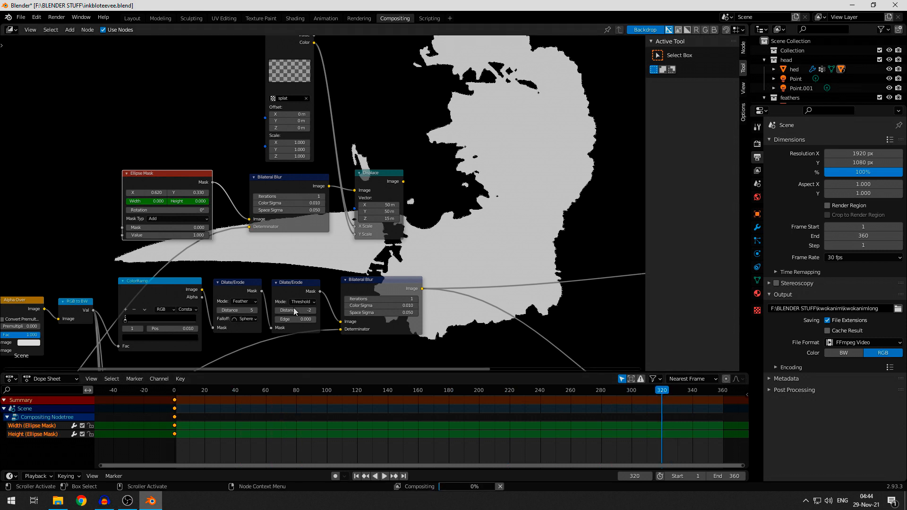
scroll(294, 311, up, 1)
scroll(243, 277, up, 1)
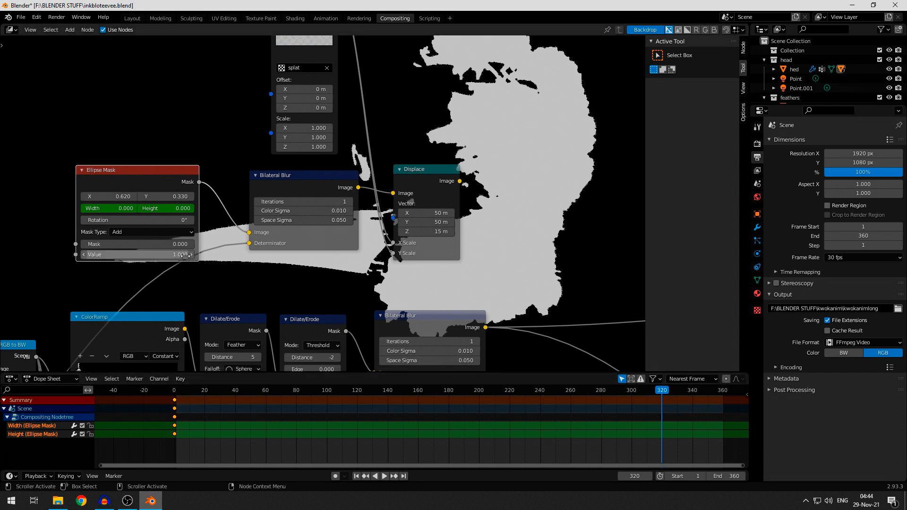
click(122, 212)
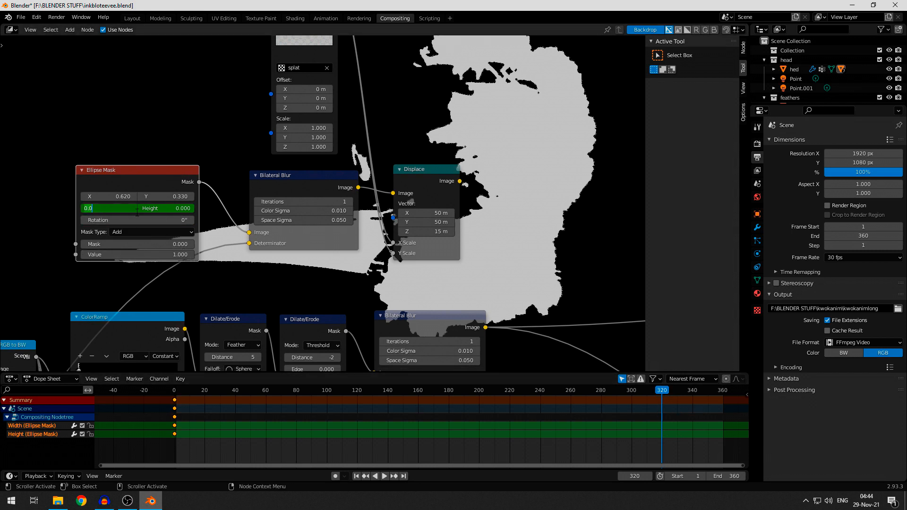
click(166, 213)
click(166, 212)
click(105, 207)
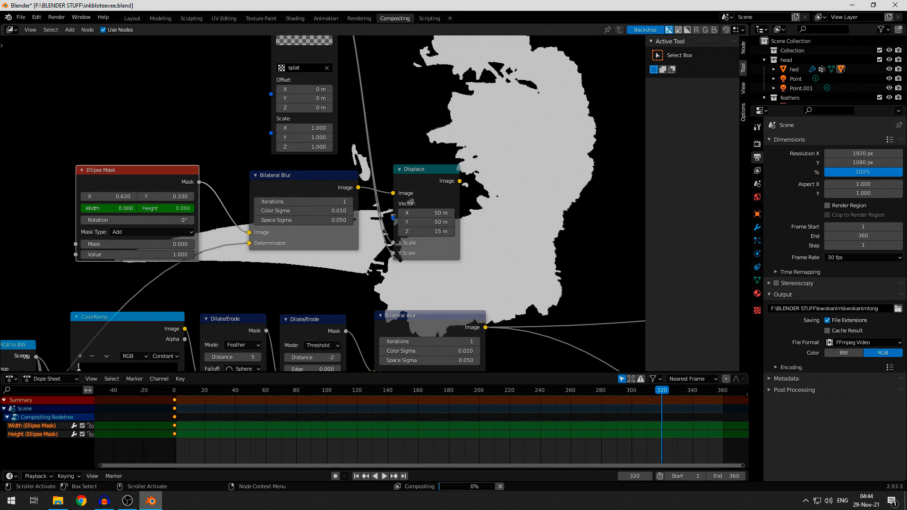
click(104, 207)
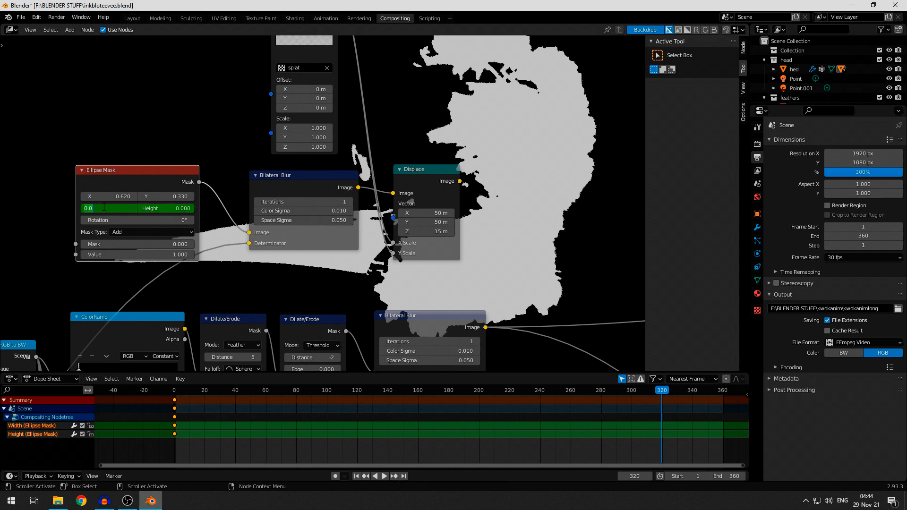
text(.8)
key(Return)
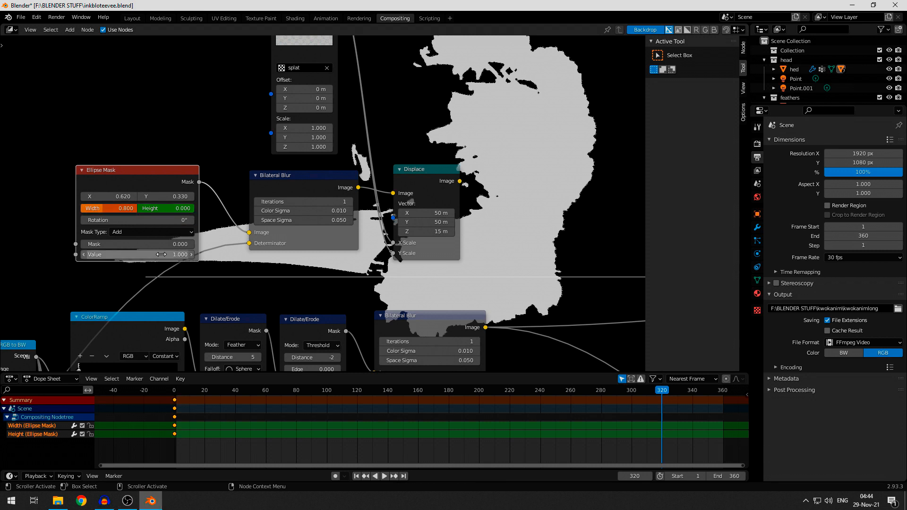
- Set the Ellipse Mask's width to 1 and its height to 0.8
middle_drag(214, 277, 334, 242)
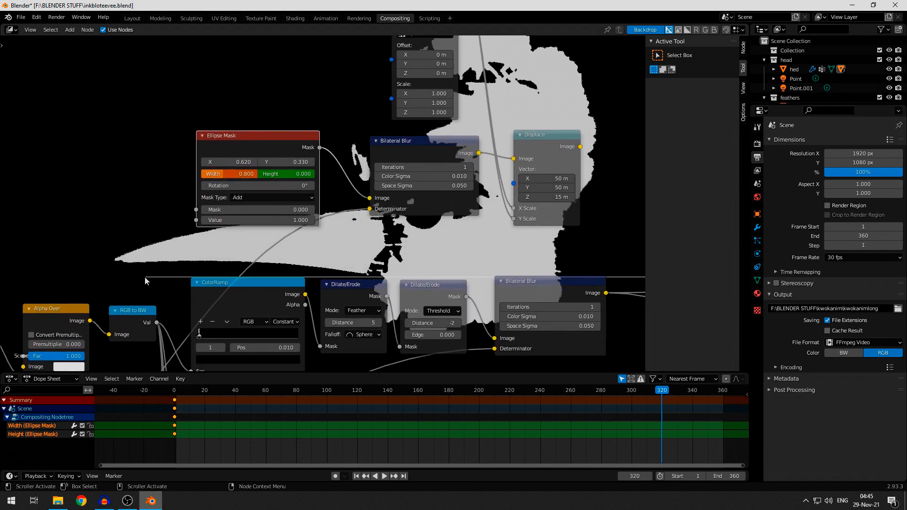
middle_drag(305, 277, 219, 291)
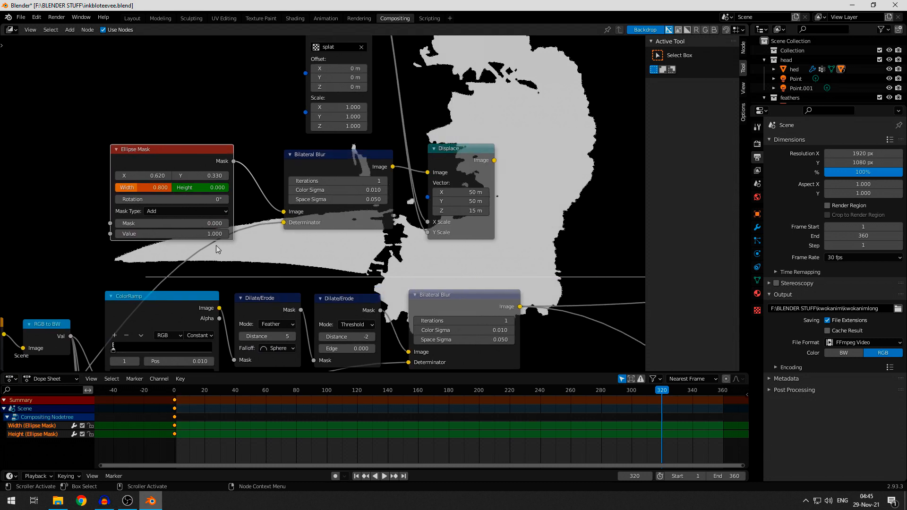
text(1)
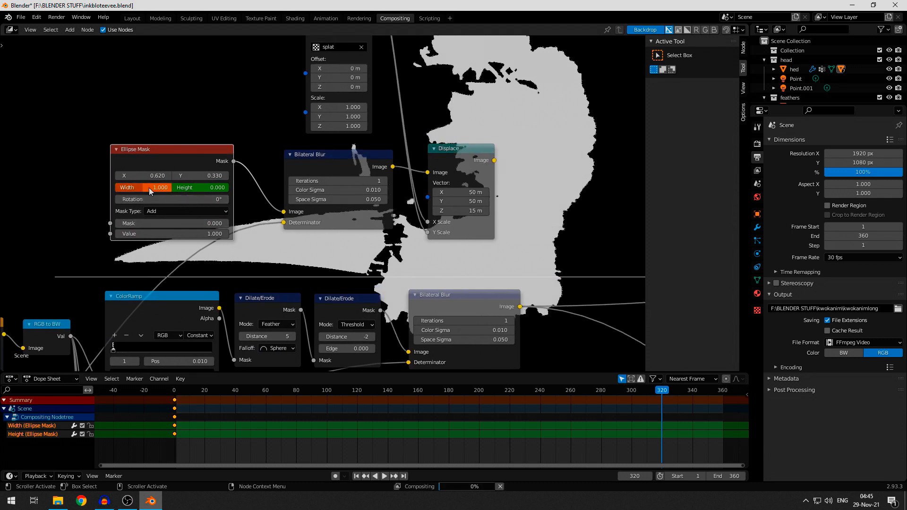
key(Tab)
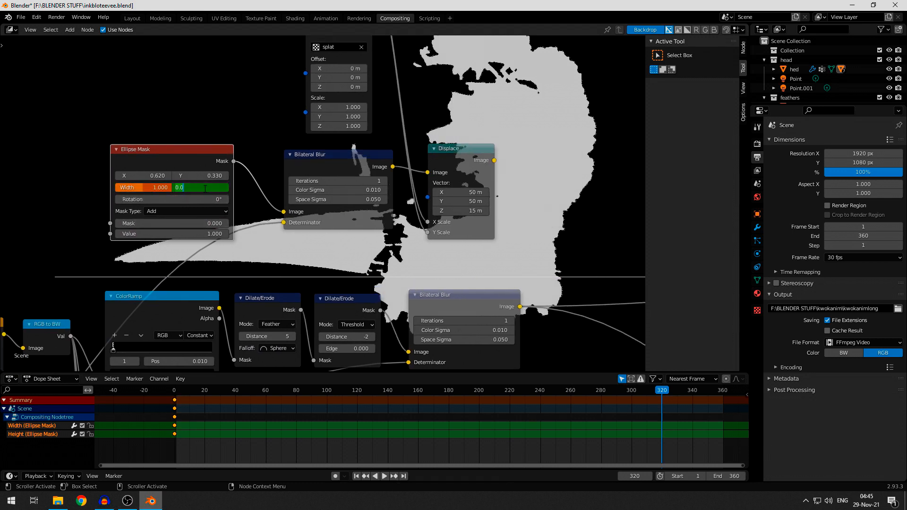
text(0.8)
key(Return)
- Set the Ellipse Mask's height to 1 and keyframe both width and height at frame 320
scroll(322, 203, down, 1)
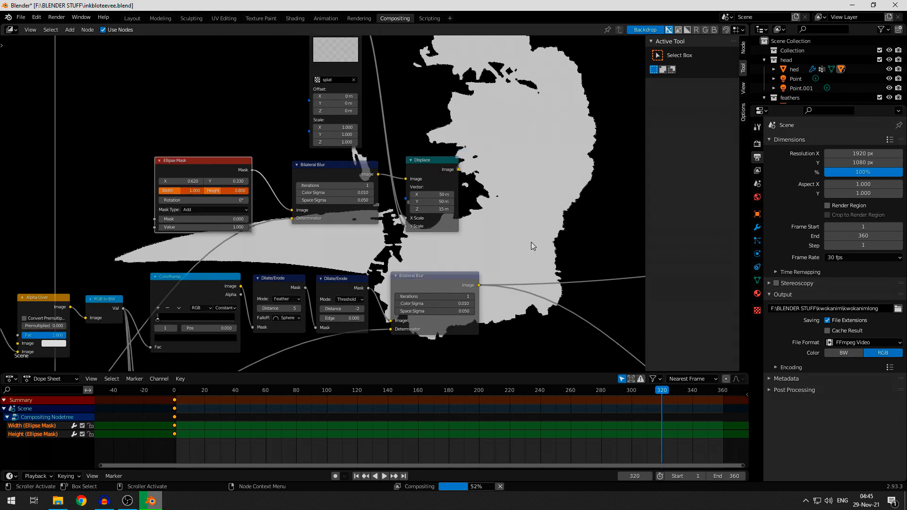
middle_drag(532, 245, 472, 183)
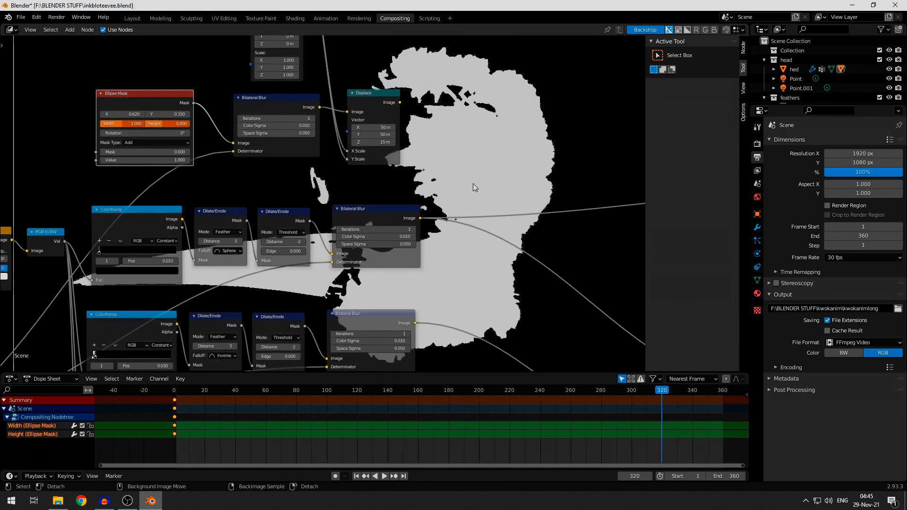
click(176, 124)
text(1)
key(Return)
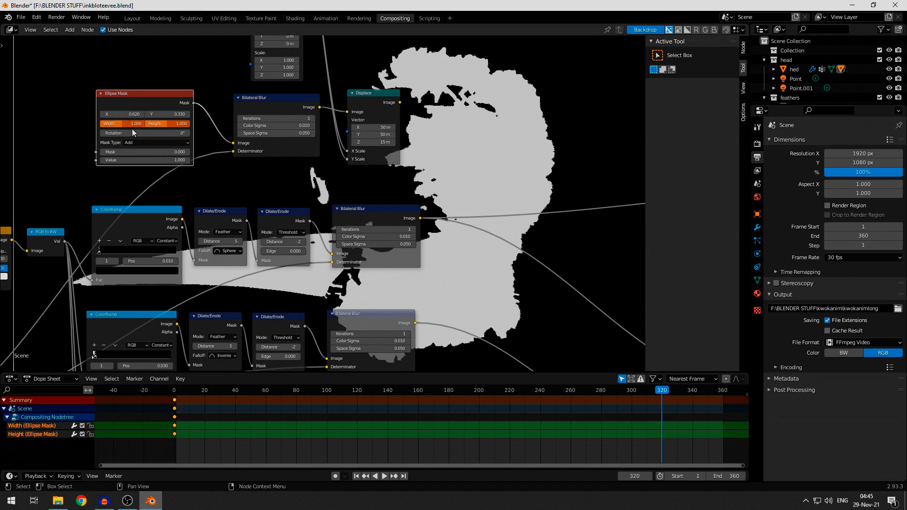
key(i)
key(i)
- Preview the Displace node's output in the backdrop and check the animated circle at frames 101 and 140
middle_drag(519, 281, 440, 287)
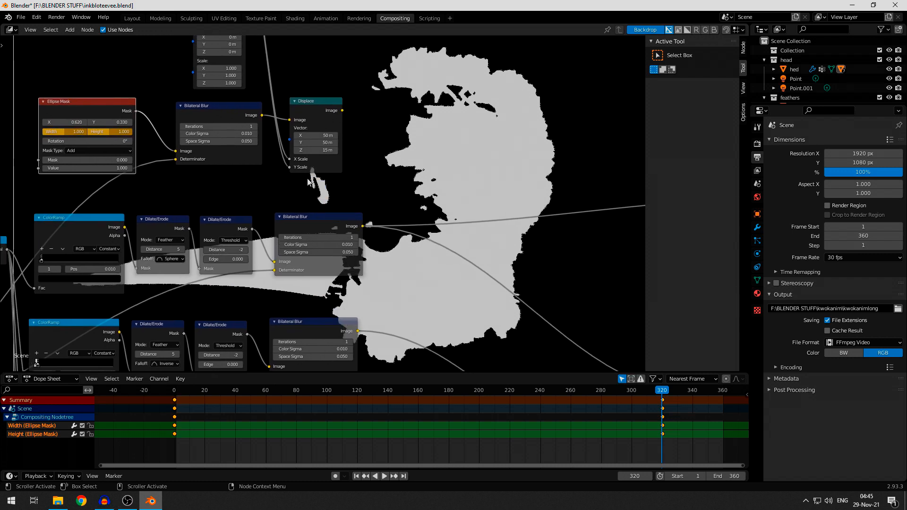
click(334, 115)
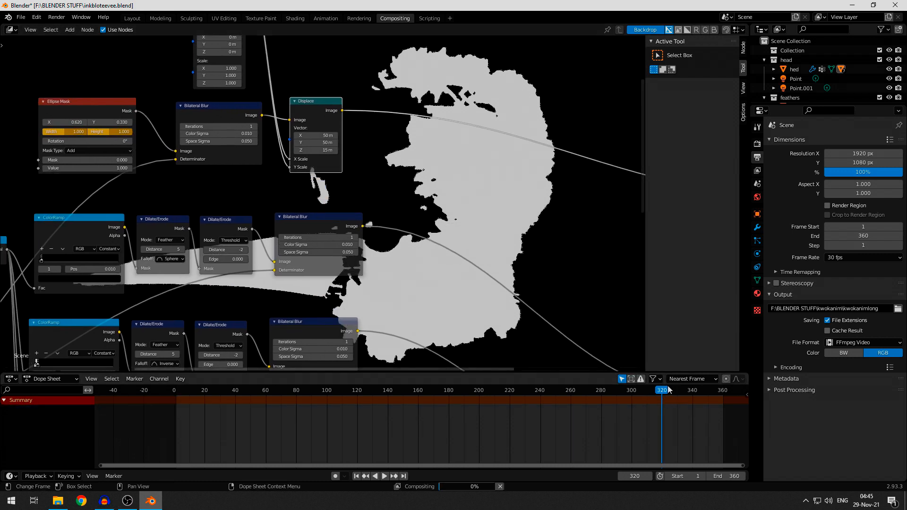
drag(663, 393, 329, 386)
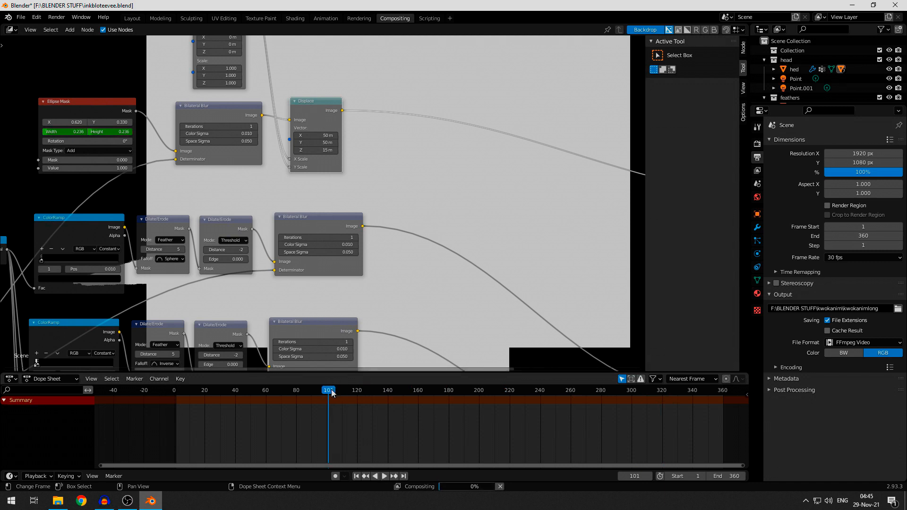
middle_drag(509, 307, 475, 243)
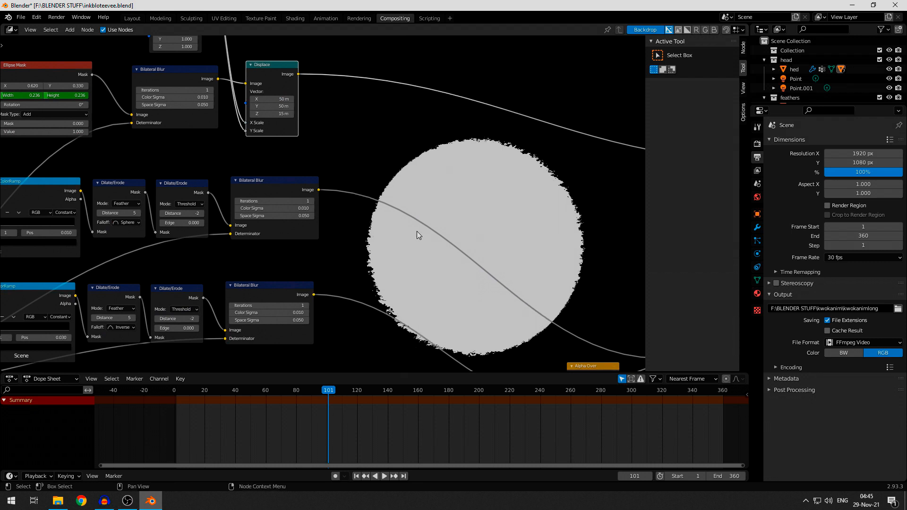
mouse_move(347, 258)
alt+middle_down()
mouse_move(398, 304)
mouse_move(350, 255)
alt+middle_up()
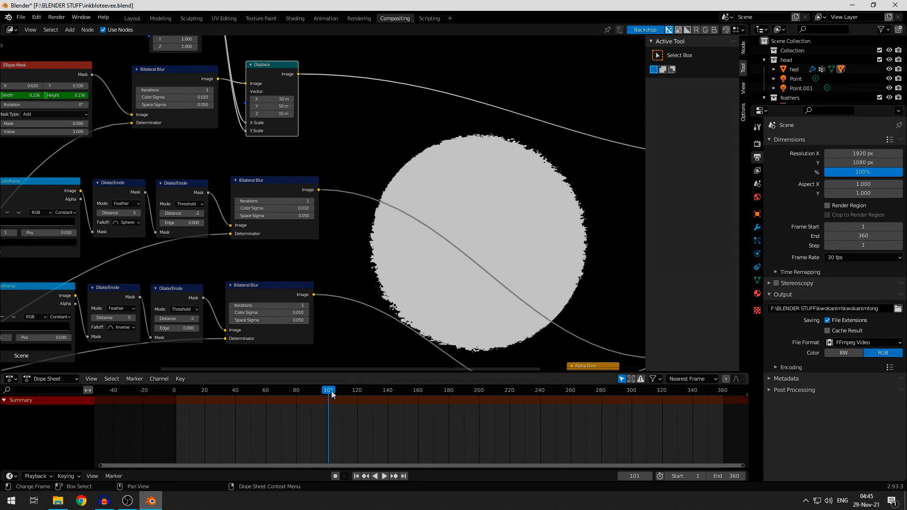
drag(331, 393, 388, 394)
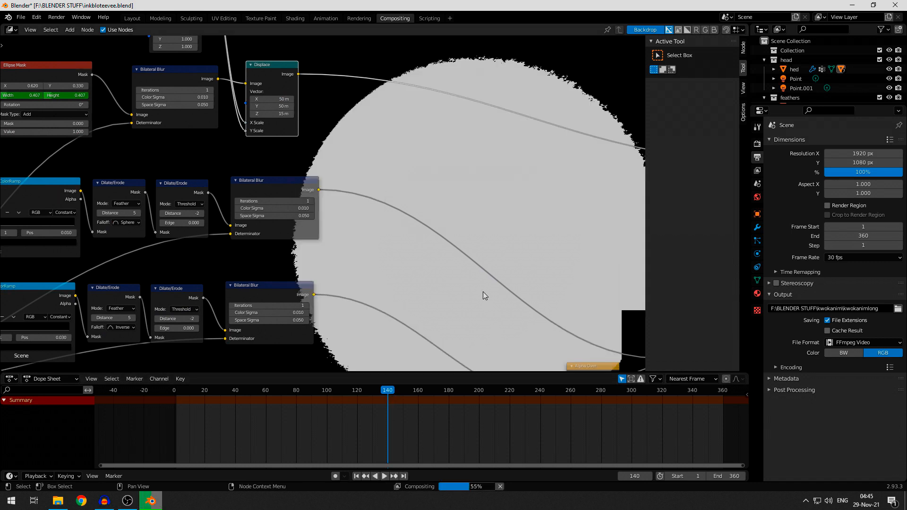
- Preview the top threshold branch's Bilateral Blur mask in the backdrop at frame 140
middle_drag(360, 224, 455, 248)
scroll(421, 243, down, 2)
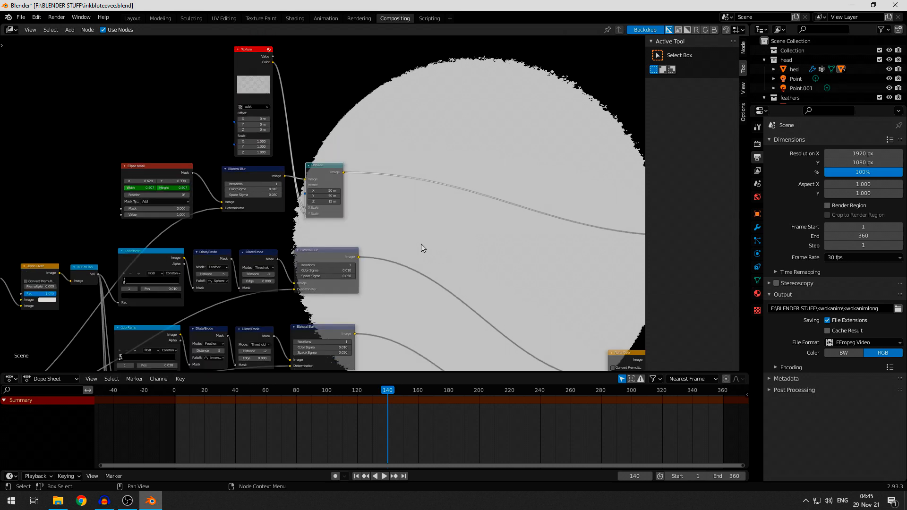
scroll(421, 244, up, 4)
middle_drag(420, 243, 370, 215)
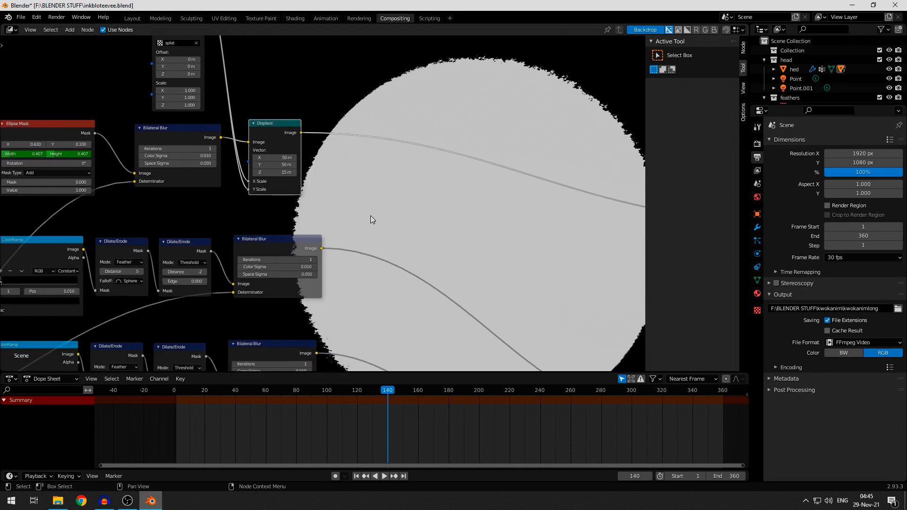
middle_drag(449, 237, 337, 214)
scroll(335, 249, down, 5)
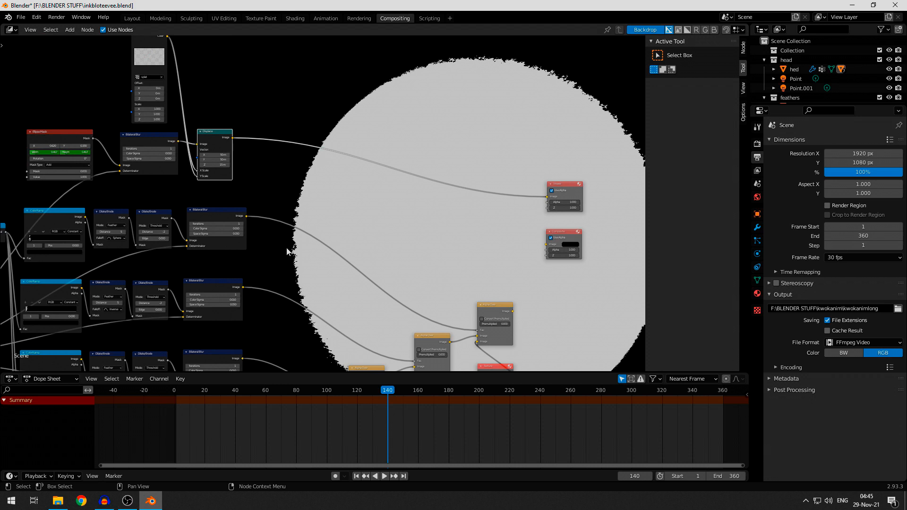
ctrl+shift+click(215, 218)
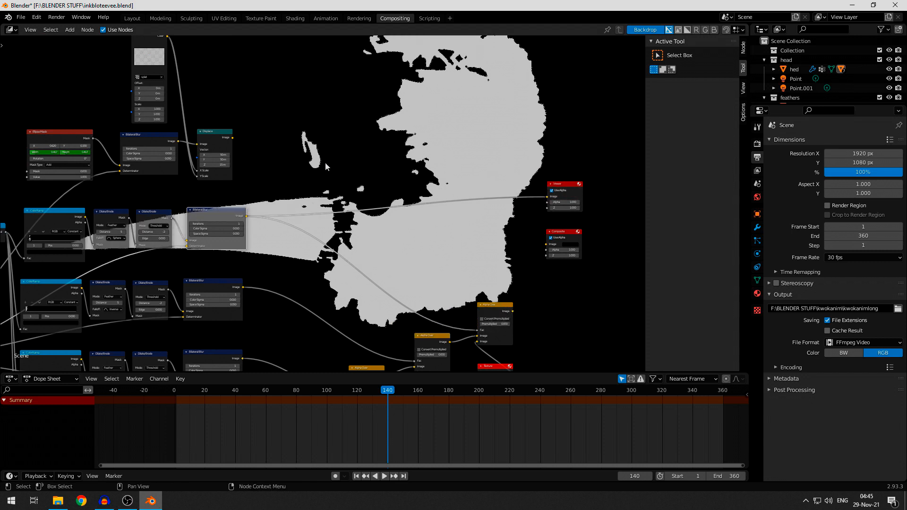
- Duplicate an Alpha Over node beside the top threshold branch's Bilateral Blur and connect the Displace output to its factor
middle_drag(413, 245, 373, 135)
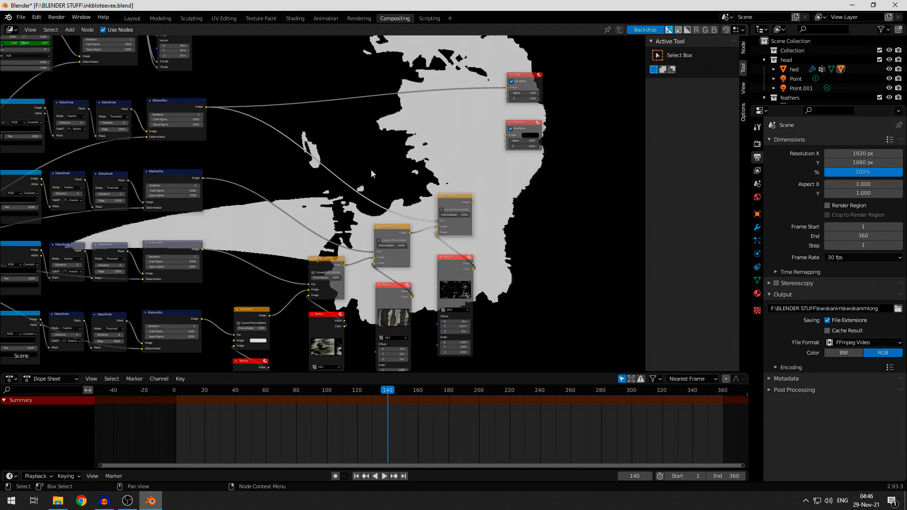
middle_drag(370, 169, 474, 283)
key(shift+d)
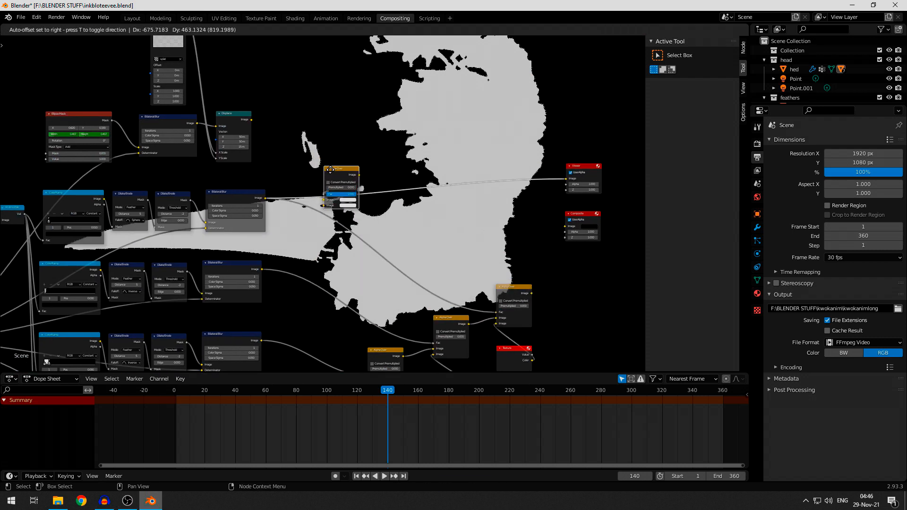
click(324, 168)
scroll(296, 163, up, 3)
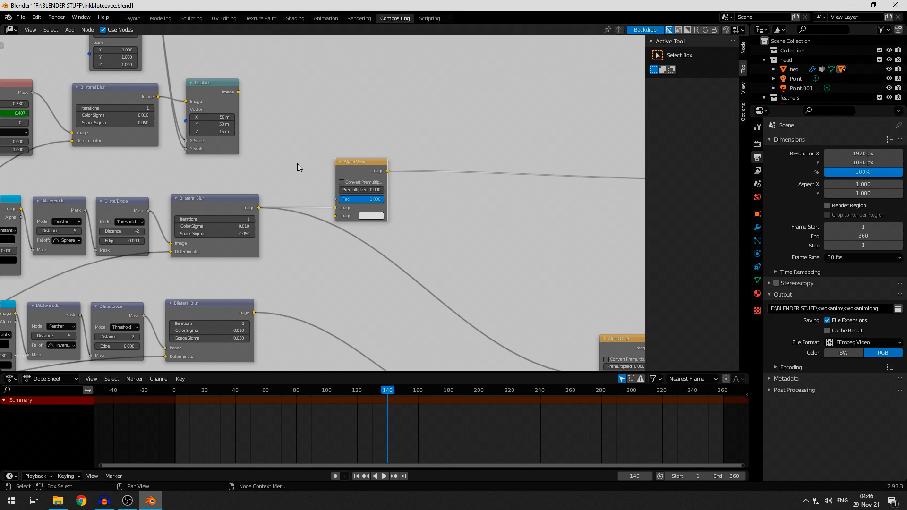
drag(239, 93, 336, 198)
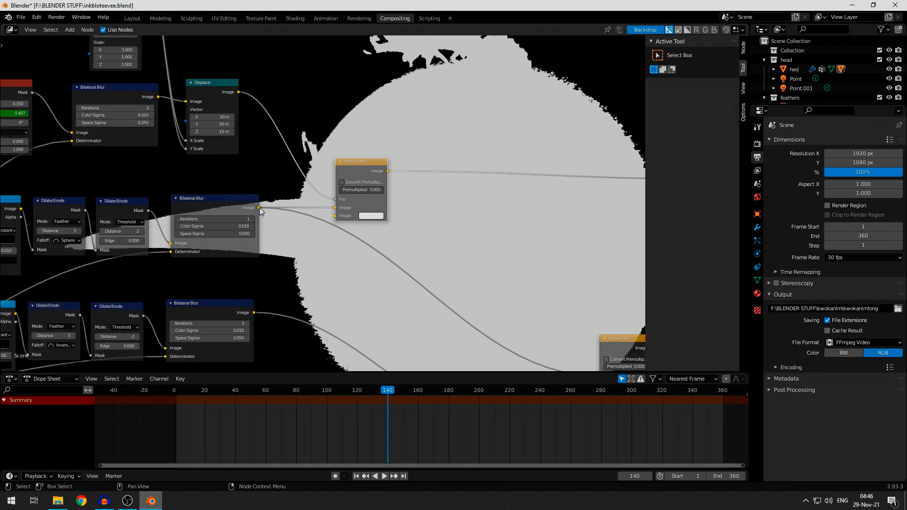
- Connect the top branch's Bilateral Blur mask to the new Alpha Over's second image input and set its first image colour to black
ctrl+shift+click(239, 202)
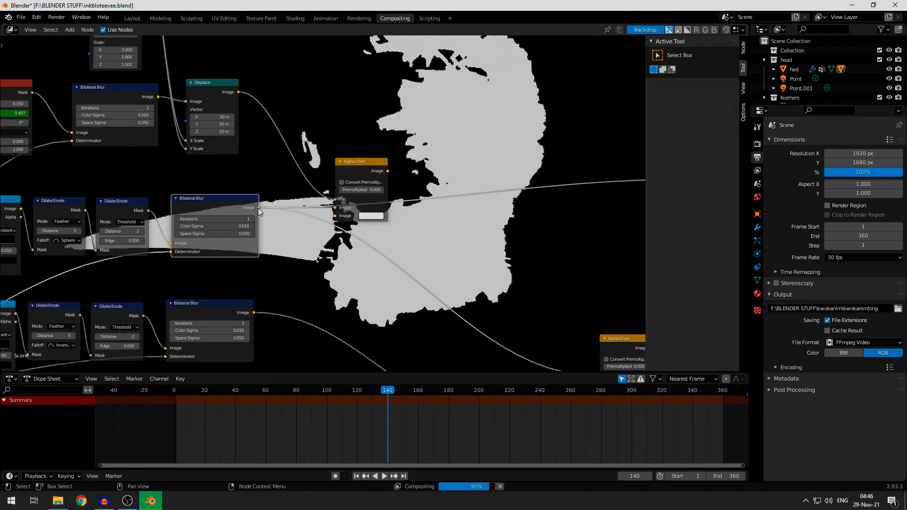
drag(259, 208, 396, 223)
click(374, 208)
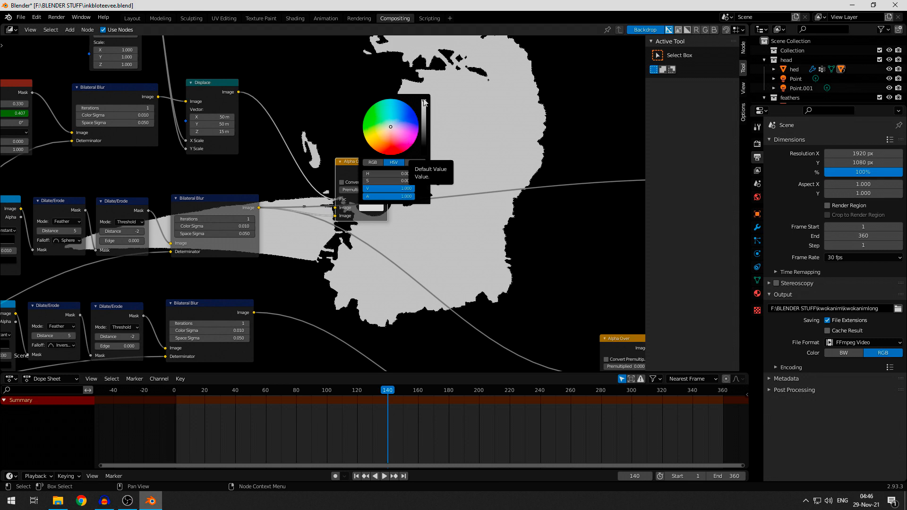
drag(424, 103, 424, 148)
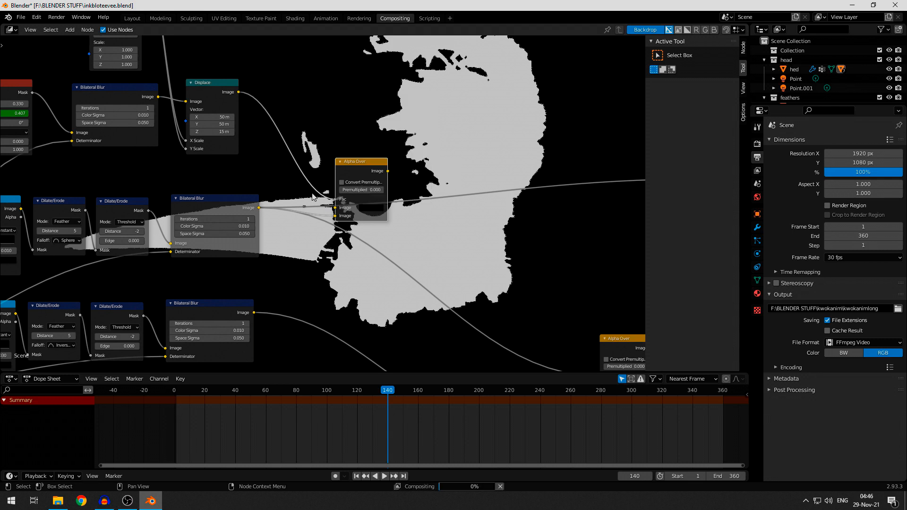
- Preview the new Alpha Over node's output in the backdrop and check the circular reveal at frames 100 and 200
ctrl+shift+click(367, 171)
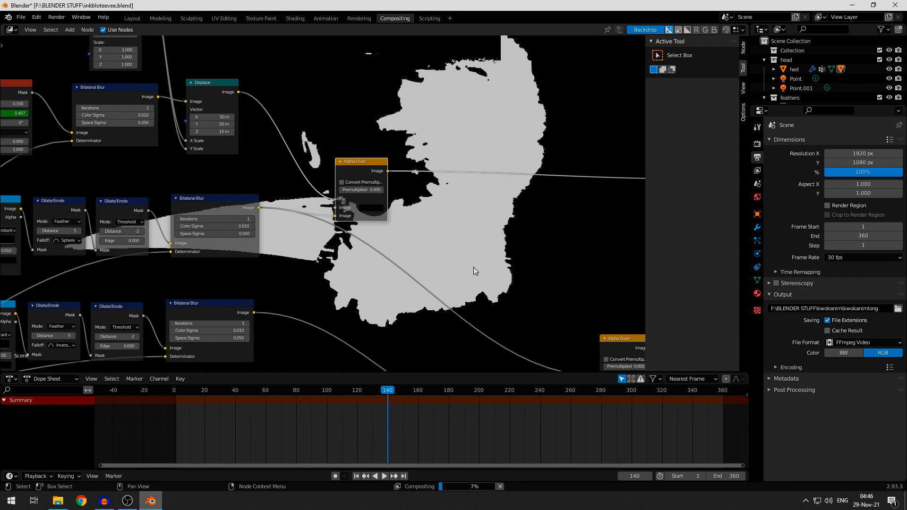
middle_drag(472, 265, 341, 258)
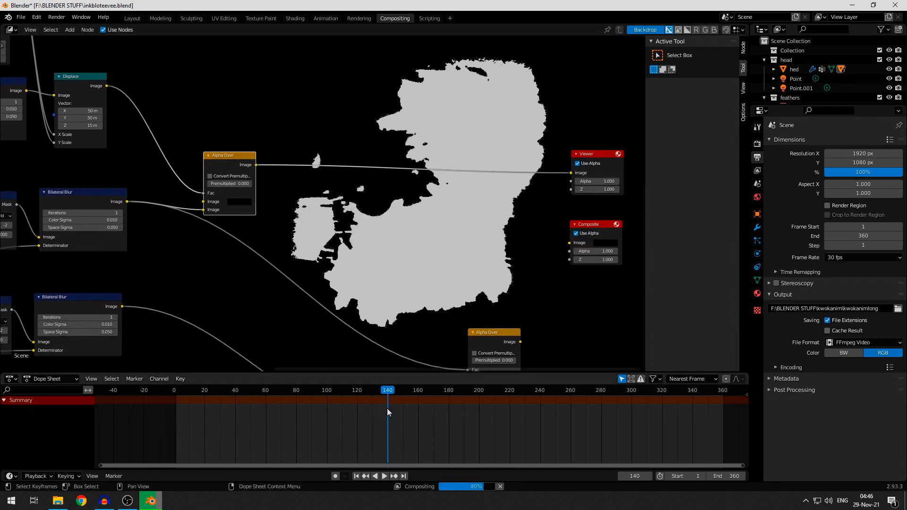
drag(384, 391, 326, 390)
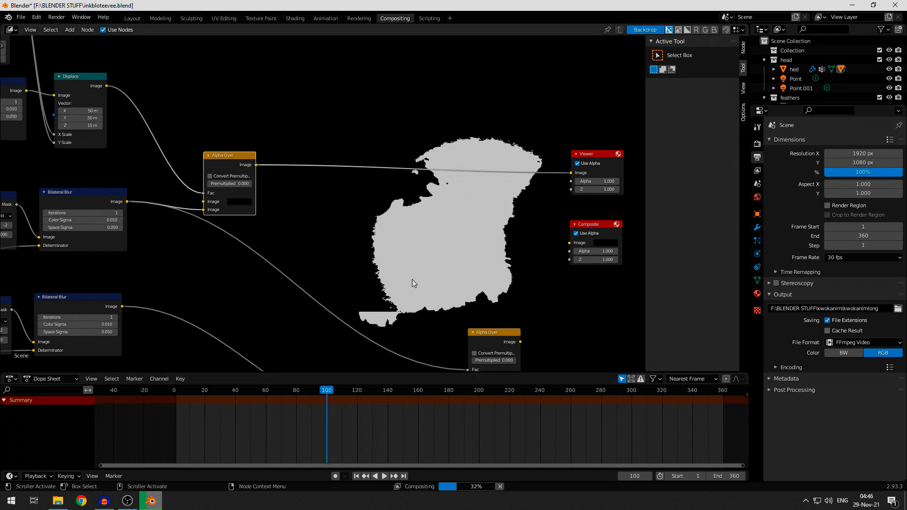
drag(326, 391, 478, 391)
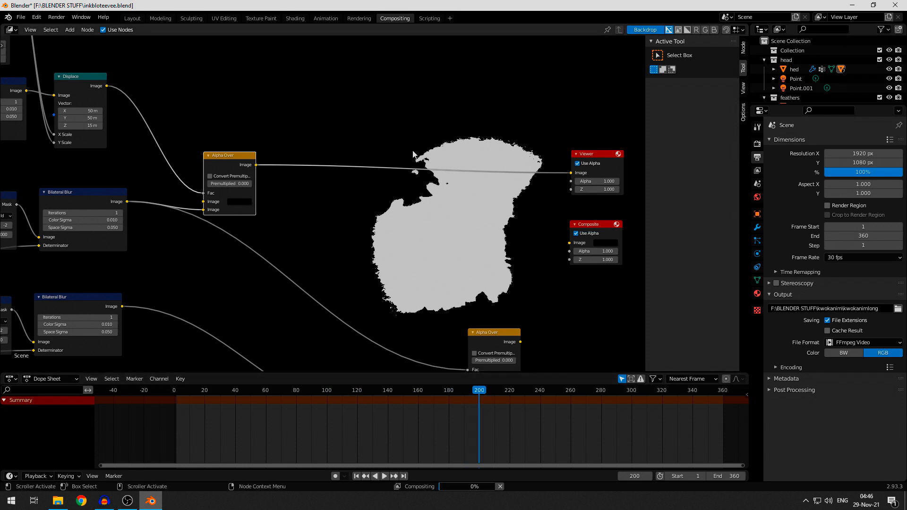
- Compare the top branch's Bilateral Blur mask with the new Alpha Over output in the backdrop at frame 200
middle_drag(387, 205, 437, 262)
alt+middle_drag(394, 167, 423, 185)
alt+middle_drag(210, 254, 349, 227)
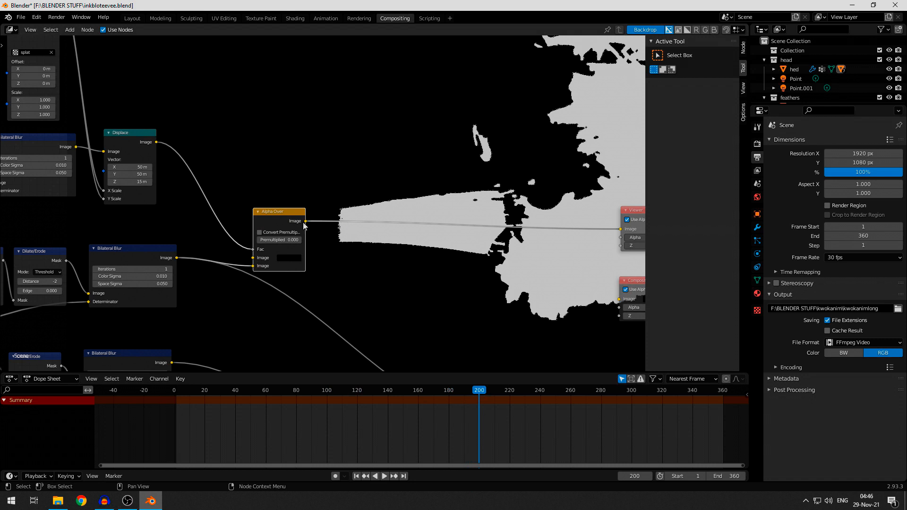
middle_drag(420, 244, 226, 254)
alt+middle_drag(323, 198, 225, 215)
drag(225, 213, 188, 199)
middle_drag(346, 263, 334, 192)
scroll(334, 192, down, 2)
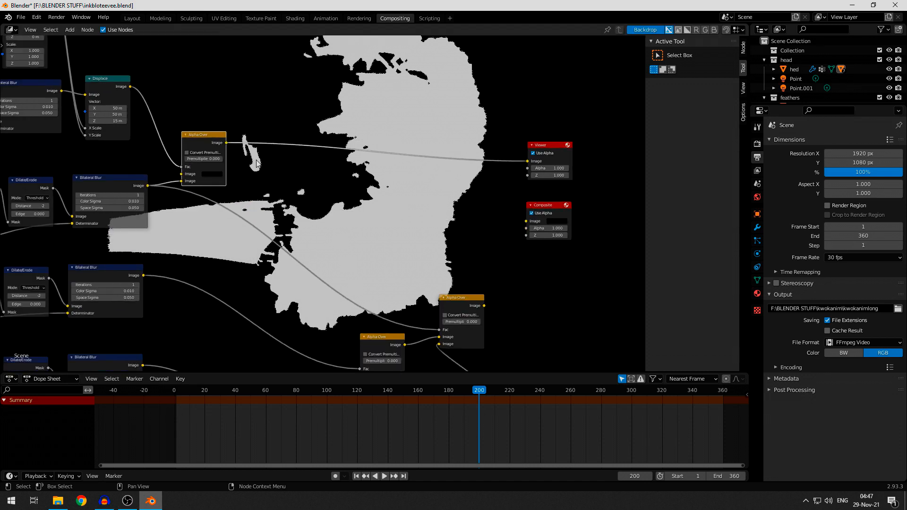
middle_drag(226, 92, 197, 68)
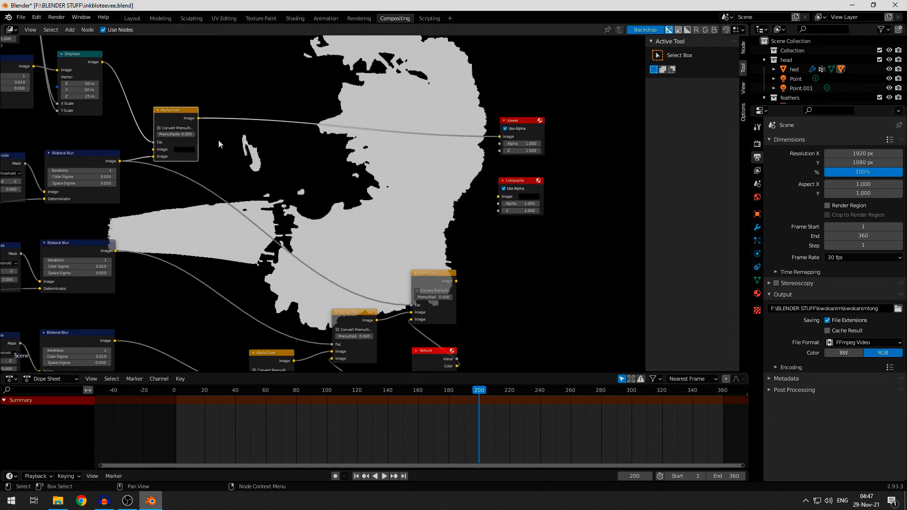
middle_drag(218, 139, 207, 109)
click(75, 129)
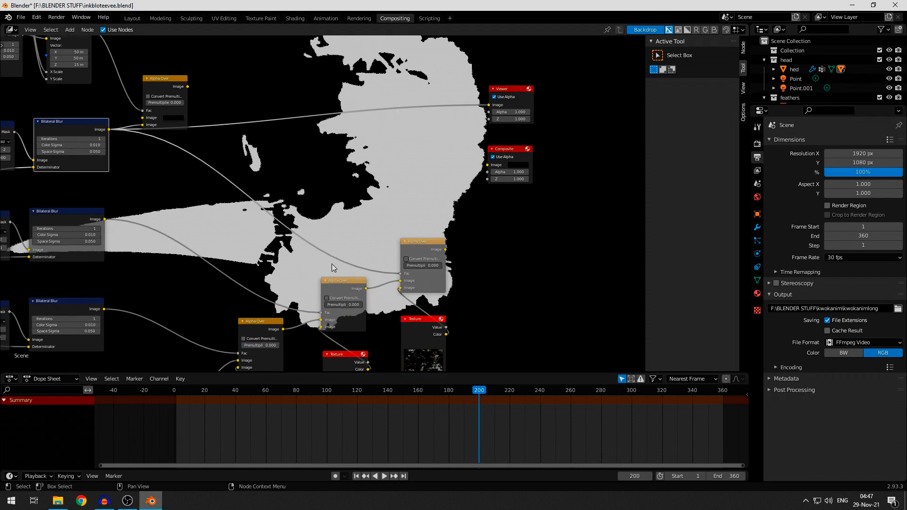
ctrl+shift+click(167, 79)
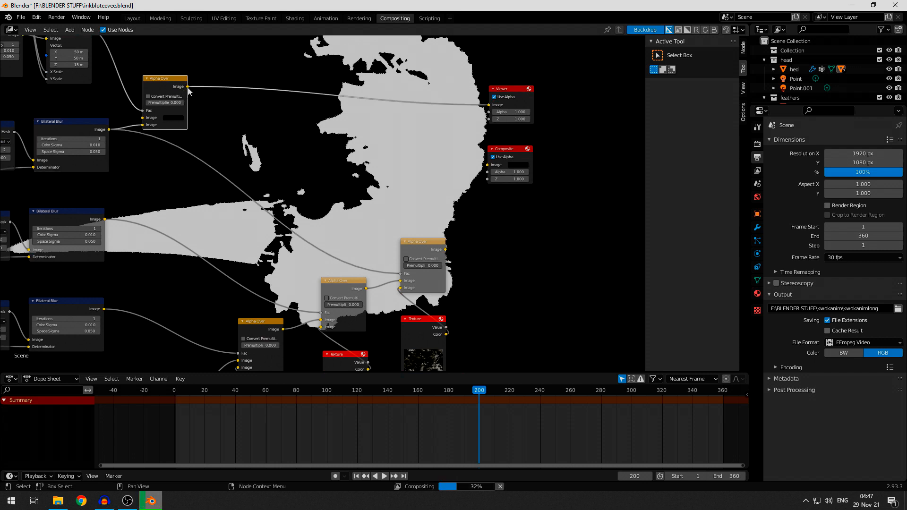
- Connect the new Alpha Over's output to the final ink-layer Alpha Over's factor, replacing the direct Bilateral Blur link
drag(187, 87, 400, 273)
scroll(322, 198, down, 2)
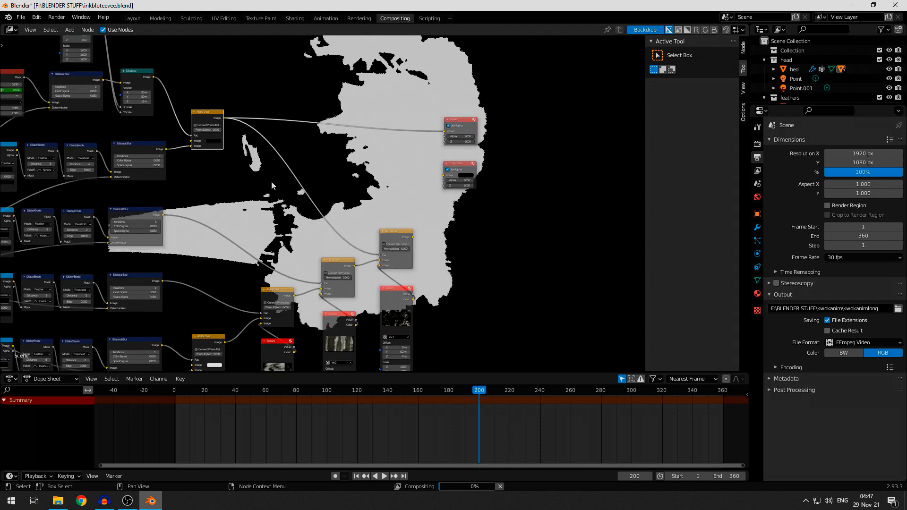
scroll(307, 212, up, 2)
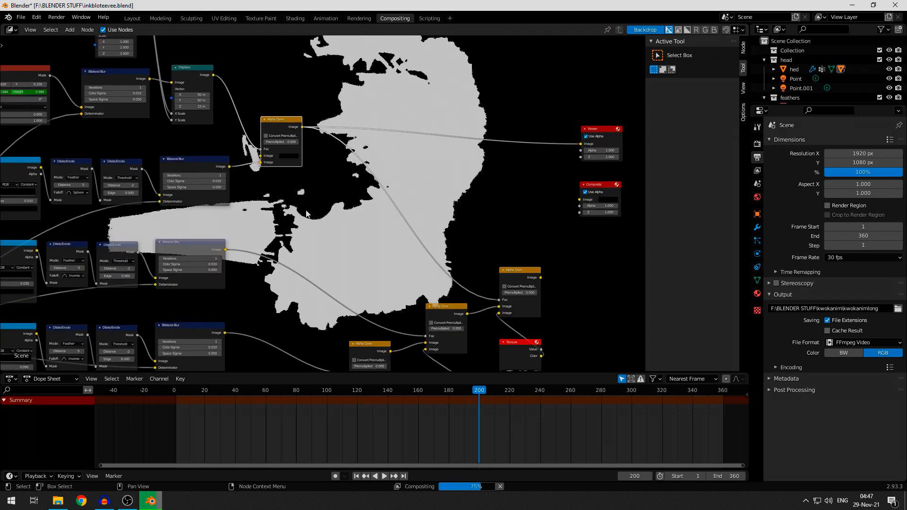
- Examine how the ellipse reveal chain, the other threshold branches and the ink-layer Alpha Over nodes are laid out
scroll(306, 213, down, 2)
middle_drag(306, 213, 386, 203)
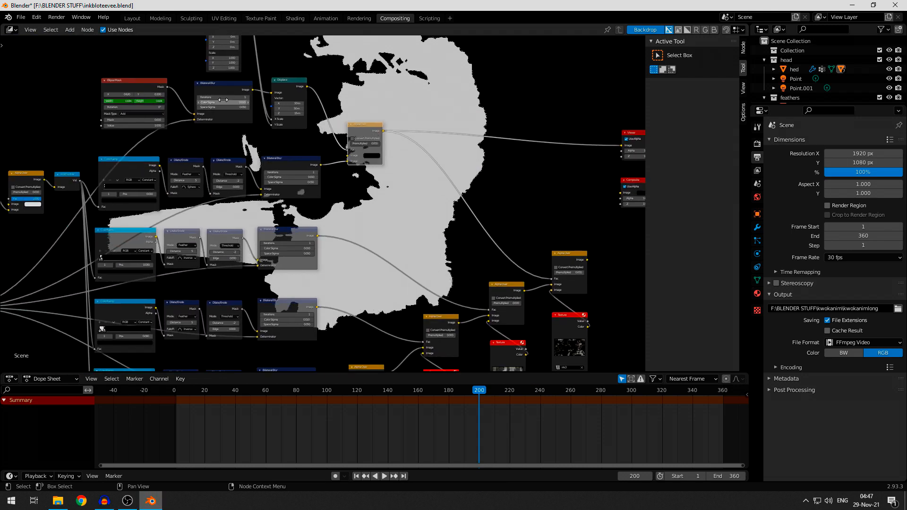
middle_drag(247, 254, 340, 176)
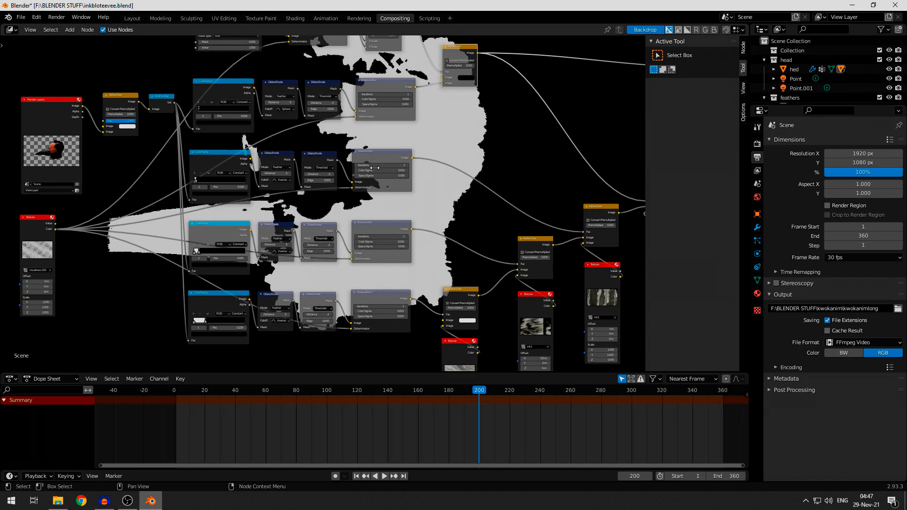
middle_drag(450, 230, 327, 262)
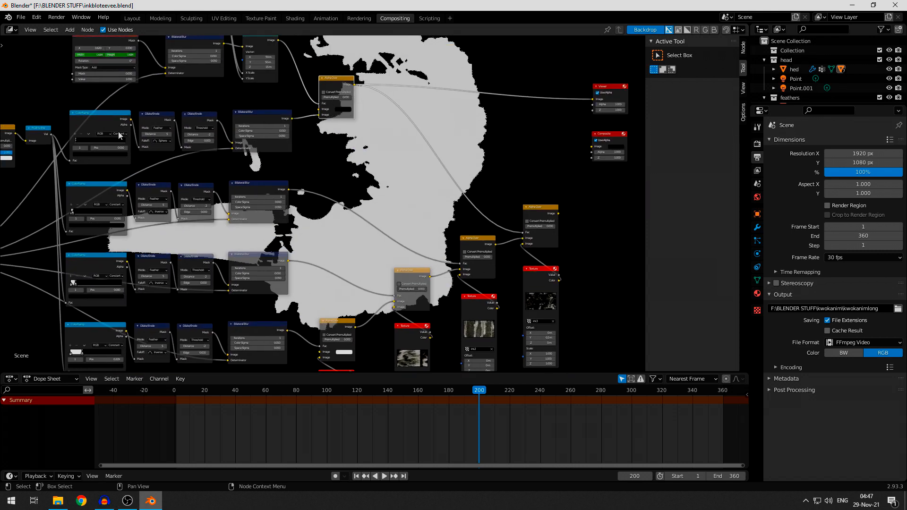
middle_drag(315, 206, 360, 186)
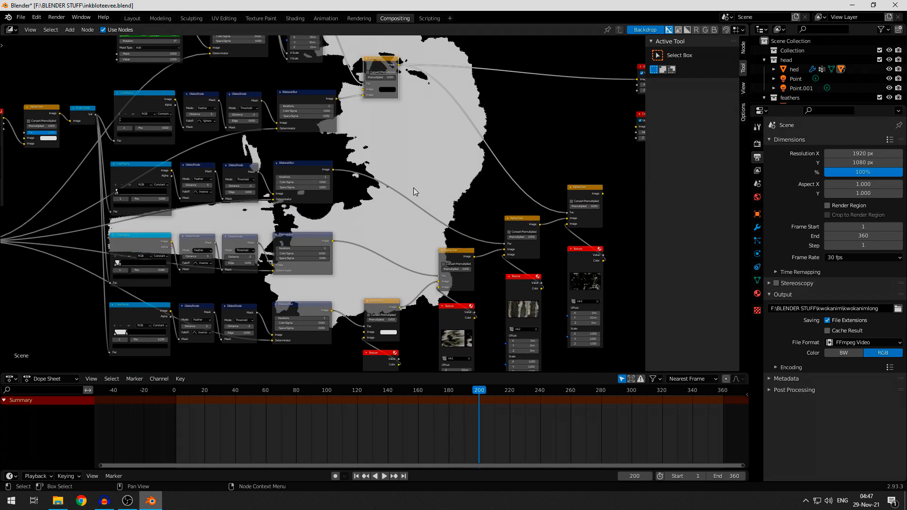
middle_drag(154, 235, 148, 276)
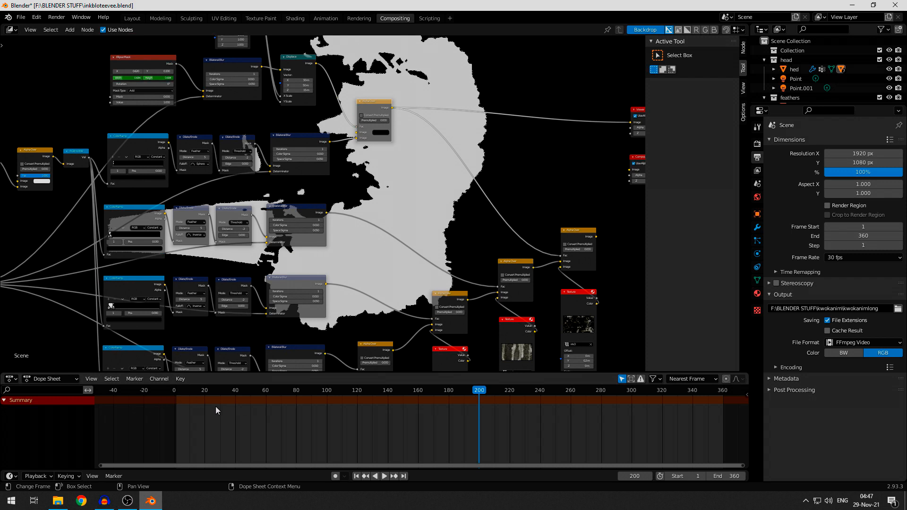
middle_drag(382, 199, 415, 226)
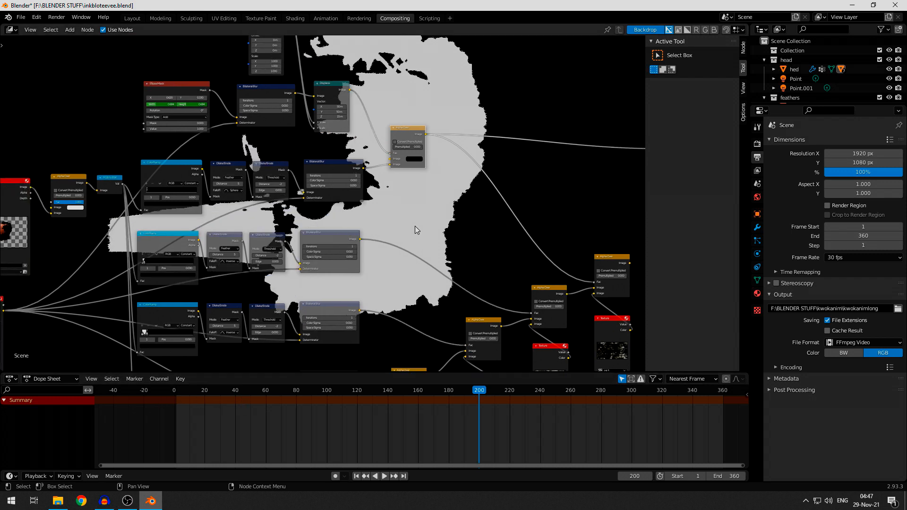
middle_drag(456, 265, 493, 259)
middle_drag(427, 200, 449, 232)
scroll(448, 232, down, 3)
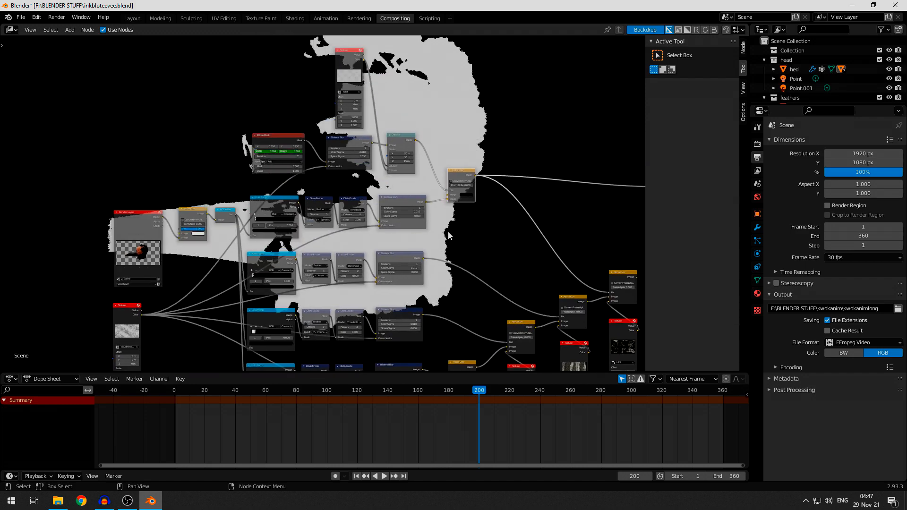
- Rearrange the node tree to make room for mask nodes above each of the lower threshold branches
drag(347, 47, 125, 369)
middle_drag(252, 108, 207, 49)
scroll(208, 49, up, 1)
drag(199, 43, 428, 95)
middle_drag(198, 292, 177, 85)
- Duplicate the Ellipse Mask, Bilateral Blur and Displace chain above the second threshold branch
key(shift+d)
drag(110, 176, 476, 148)
middle_drag(330, 226, 293, 205)
drag(72, 154, 429, 310)
middle_drag(330, 141, 325, 326)
- Duplicate the Ellipse Mask chain above the remaining branches and combine the second branch with its reveal through an Alpha Over feeding its ink layer
key(shift+d)
click(338, 198)
drag(289, 191, 313, 230)
drag(609, 95, 326, 359)
drag(351, 228, 480, 240)
middle_drag(341, 102, 377, 73)
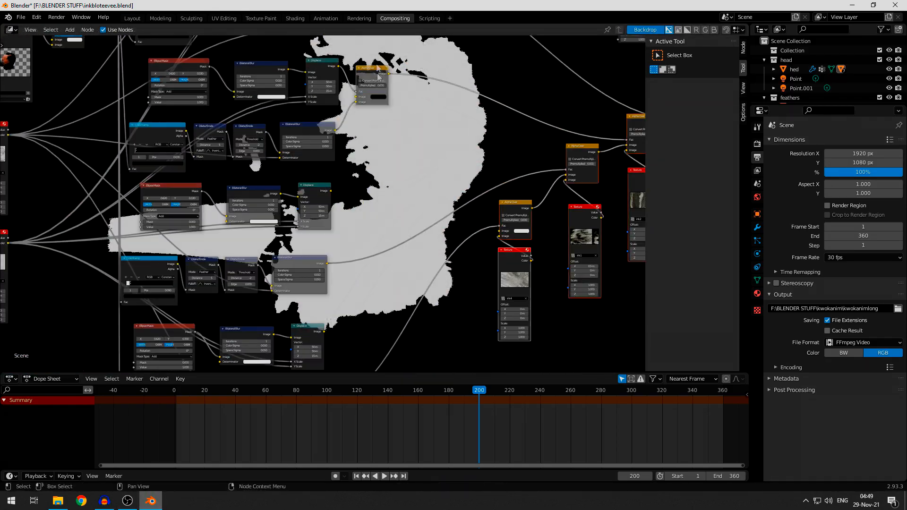
- Duplicate the masking Alpha Over beside the lower two threshold branches and connect it between their reveal chains and ink layers
key(shift+d)
click(310, 272)
middle_drag(331, 236, 249, 137)
scroll(354, 213, down, 2)
scroll(215, 174, up, 4)
- Reposition and resize the second branch's Ellipse Mask, and keyframe its width and height around frame 20
click(214, 174)
click(175, 390)
scroll(215, 174, up, 3)
ctrl+shift+click(248, 137)
drag(227, 164, 274, 170)
drag(220, 155, 232, 155)
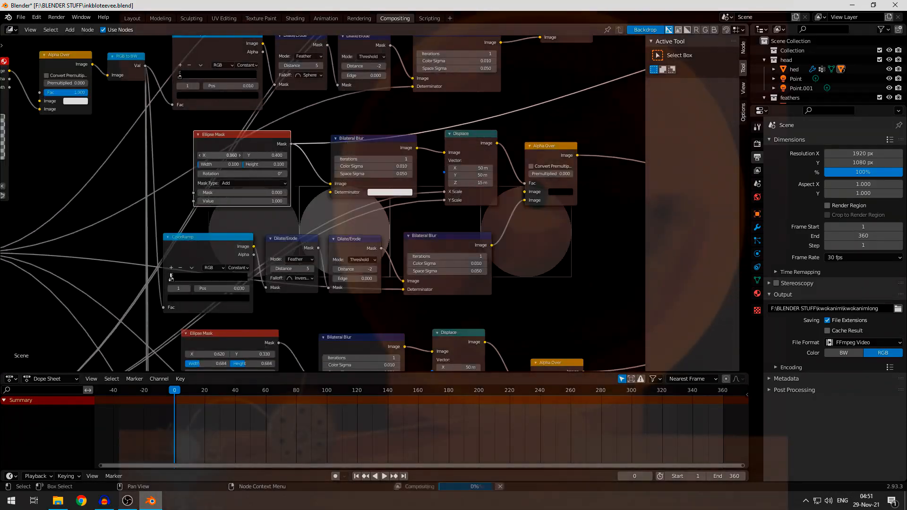
middle_drag(231, 155, 241, 170)
click(204, 390)
key(i)
- Place the third branch's Ellipse Mask at X 0.650, Y 0.710, animating width and height from 0 at frame 25 to 1 at frame 320
middle_drag(243, 330, 248, 183)
ctrl+shift+click(215, 200)
key(space)
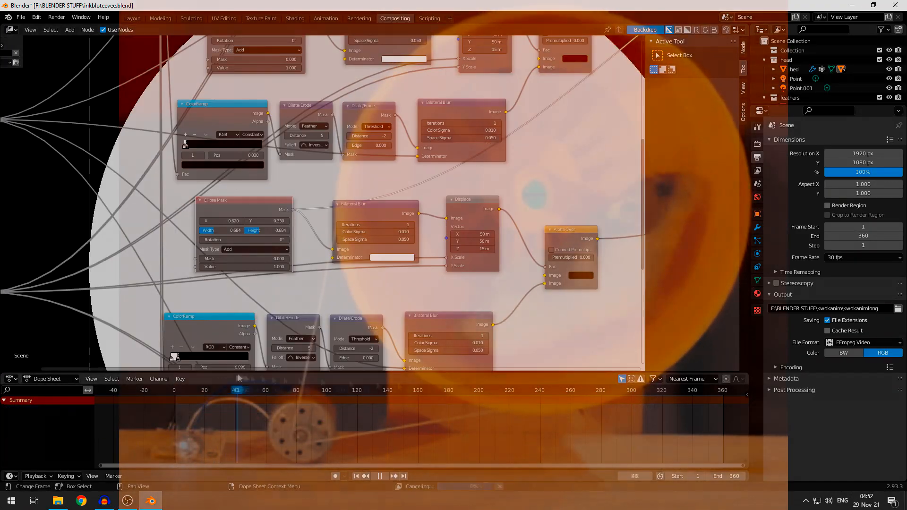
key(space)
click(213, 390)
scroll(239, 218, up, 3)
drag(261, 215, 229, 214)
ctrl+shift+click(595, 192)
key(i)
click(661, 390)
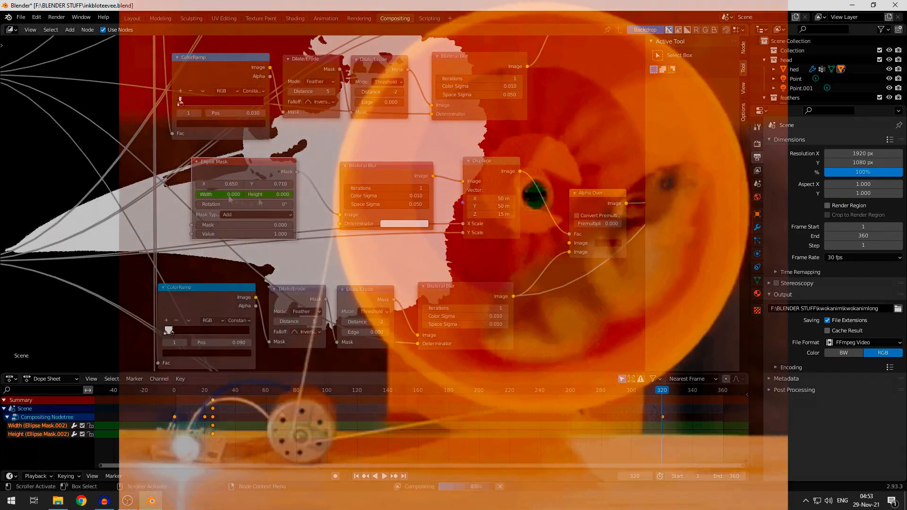
middle_drag(258, 202, 271, 85)
- Place the fourth branch's Ellipse Mask at X 0.270, Y 0.420, animating width and height from 0 at frame 40 to 1 at frame 320
click(235, 390)
scroll(264, 236, up, 2)
drag(208, 201, 189, 201)
click(222, 163)
key(i)
click(663, 391)
key(space)
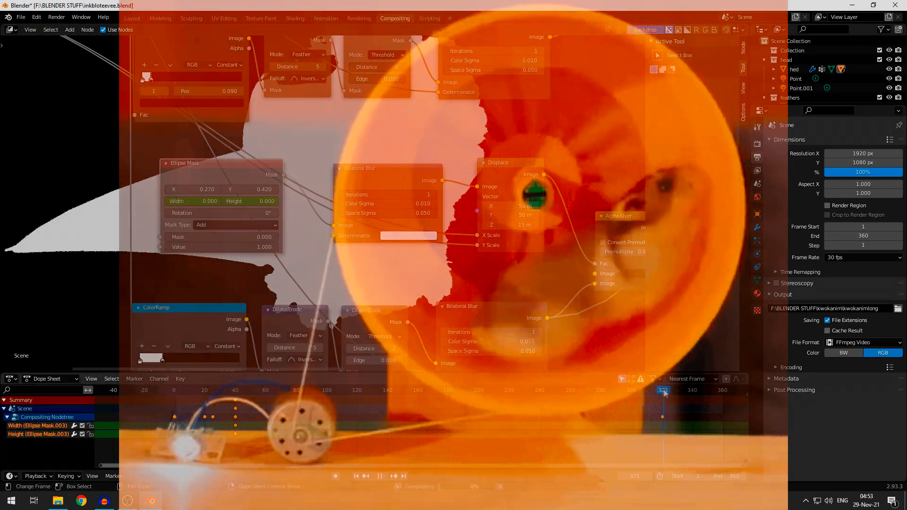
- Review the full node tree and each branch's ellipse reveal chain against the composited bird head at frame 320
scroll(416, 222, down, 5)
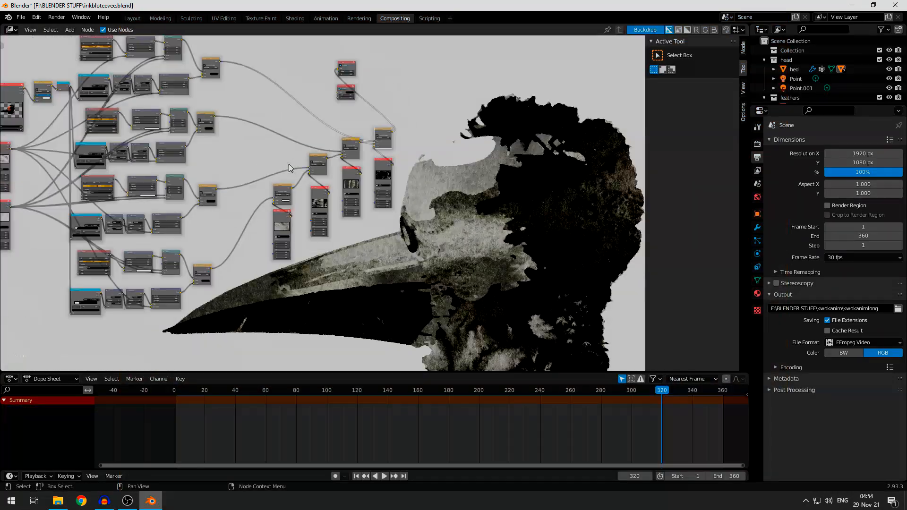
middle_drag(290, 166, 432, 205)
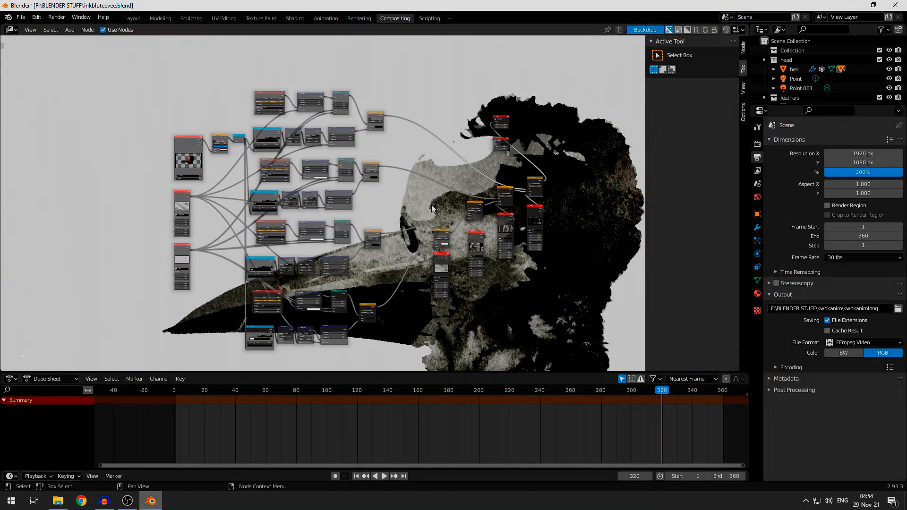
scroll(260, 169, up, 5)
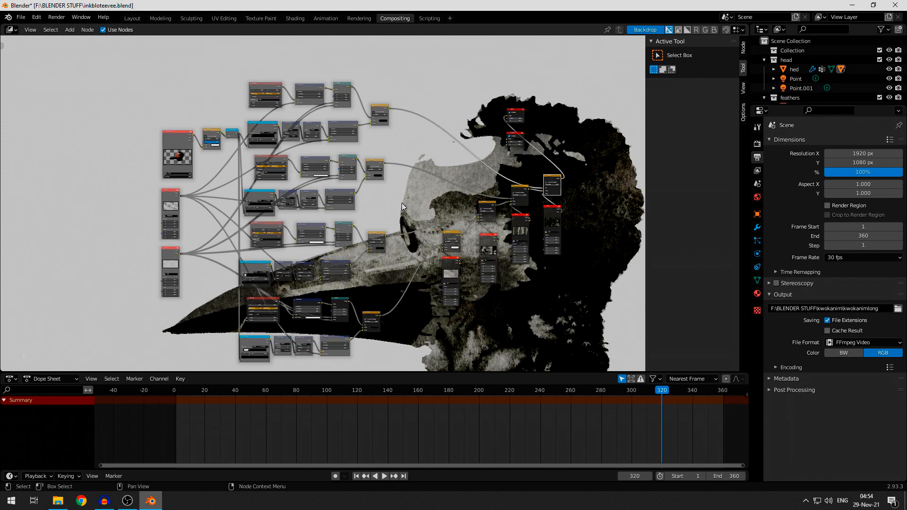
middle_drag(260, 169, 302, 88)
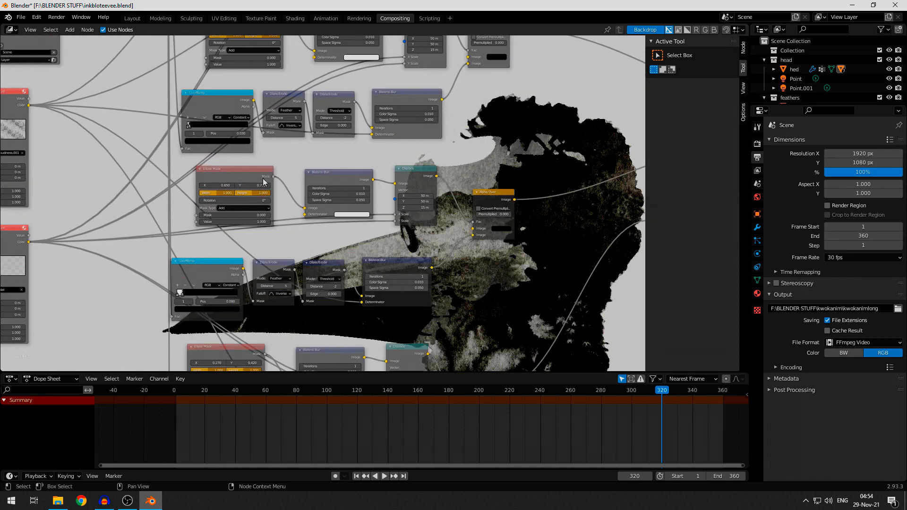
middle_drag(362, 271, 331, 165)
middle_drag(346, 289, 334, 171)
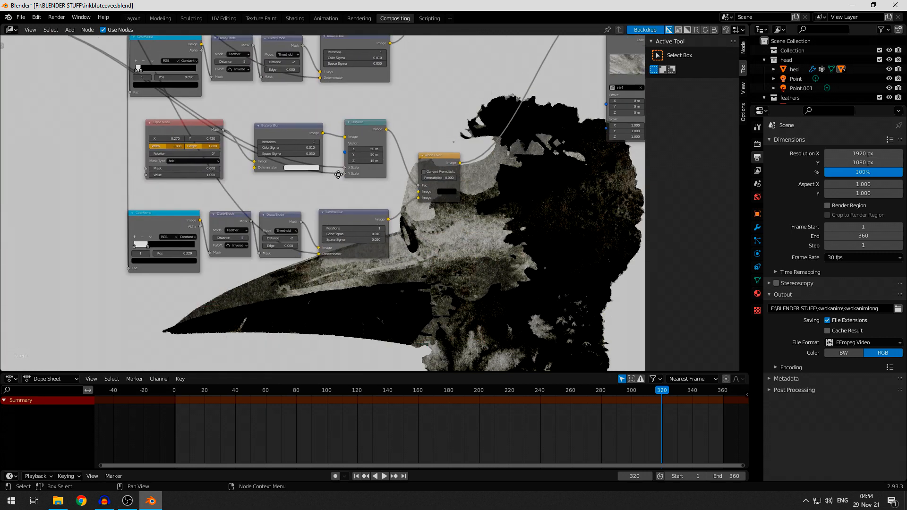
middle_drag(373, 81, 336, 274)
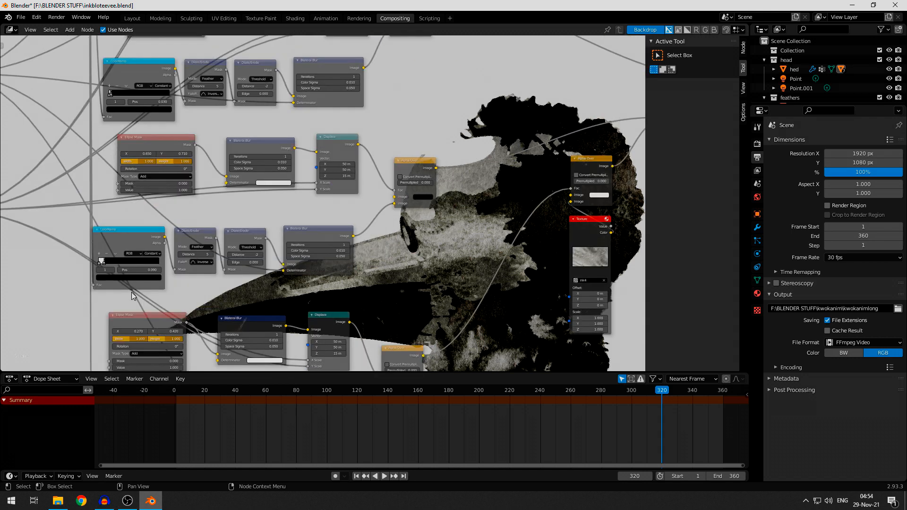
- Compare the width and height keyframes of the second, third and fourth branches' Ellipse Masks in the timeline
middle_drag(131, 292, 127, 203)
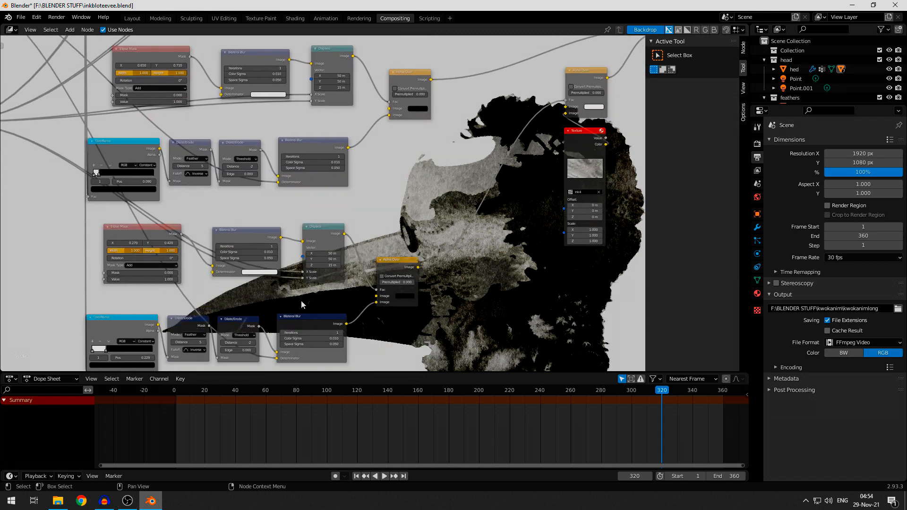
middle_drag(481, 223, 450, 260)
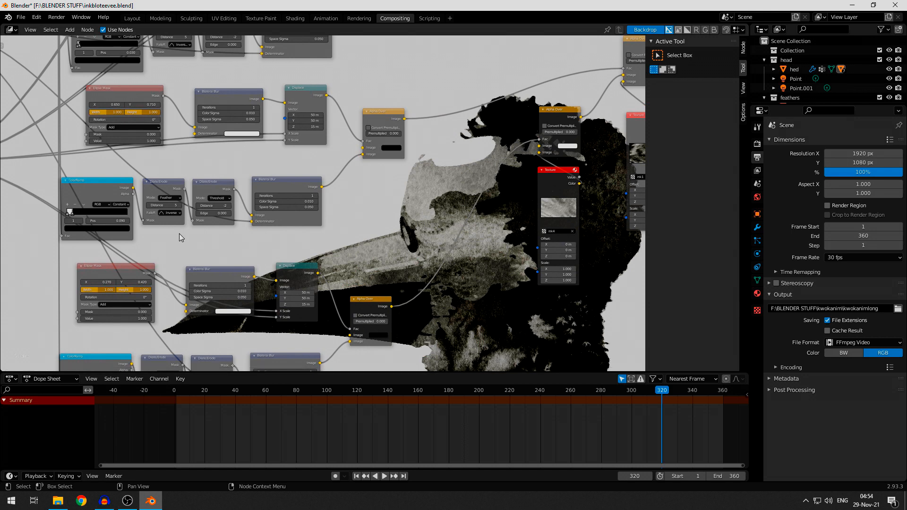
middle_drag(201, 192, 263, 256)
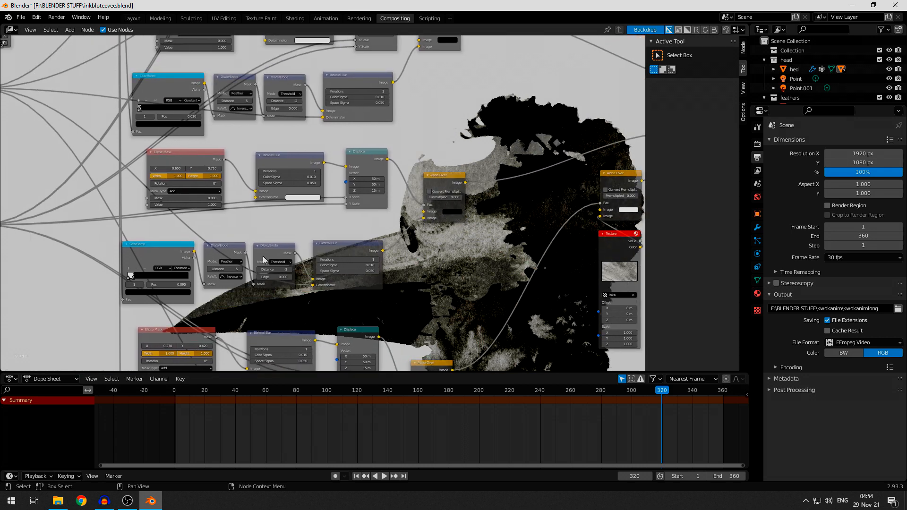
click(191, 159)
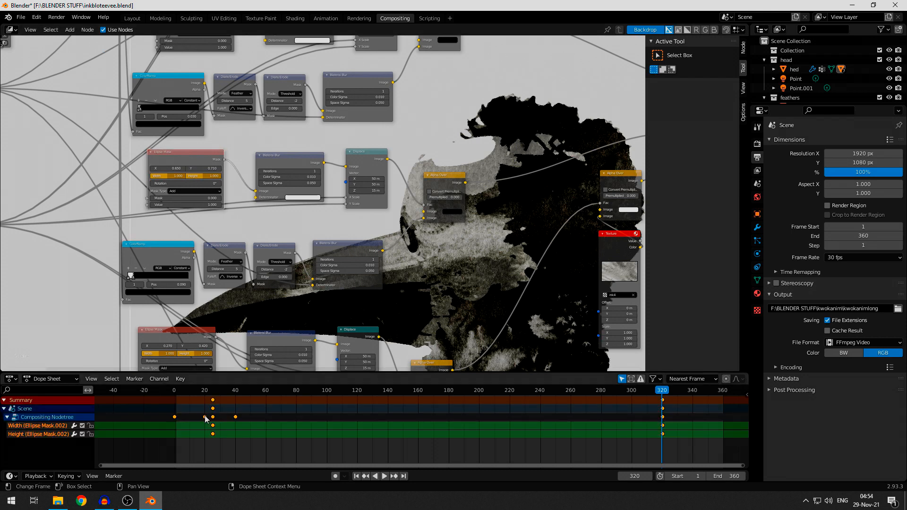
middle_drag(217, 284, 245, 201)
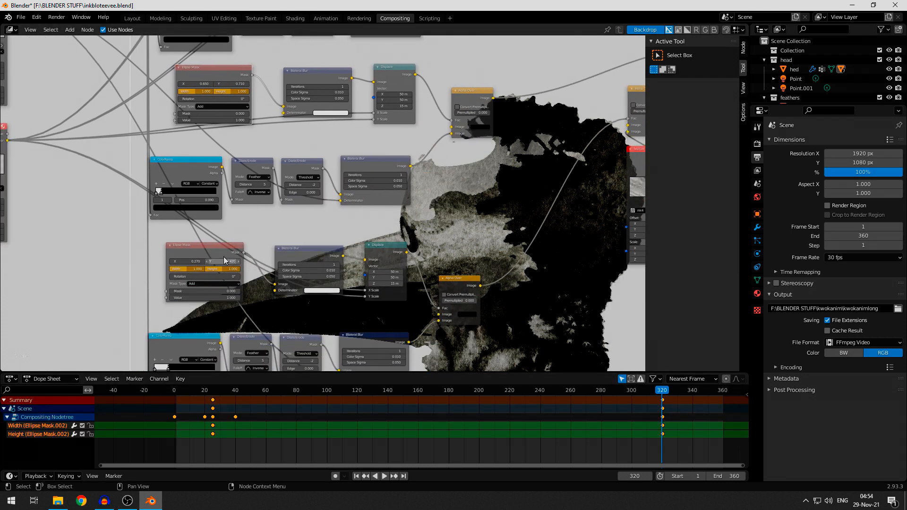
click(226, 253)
middle_drag(261, 271, 262, 369)
middle_drag(248, 52, 226, 181)
click(218, 138)
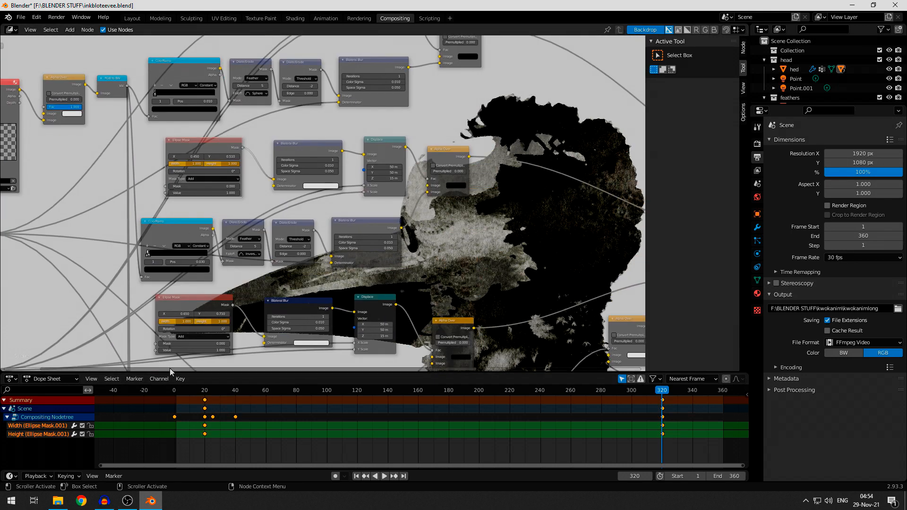
- Preview the composited ink reveal at frames 120 and 62, and play the animation briefly from frame 105
middle_drag(281, 208, 165, 139)
mouse_move(366, 226)
middle_down()
mouse_move(382, 146)
mouse_move(269, 59)
mouse_move(186, 30)
middle_up()
middle_drag(429, 356, 371, 279)
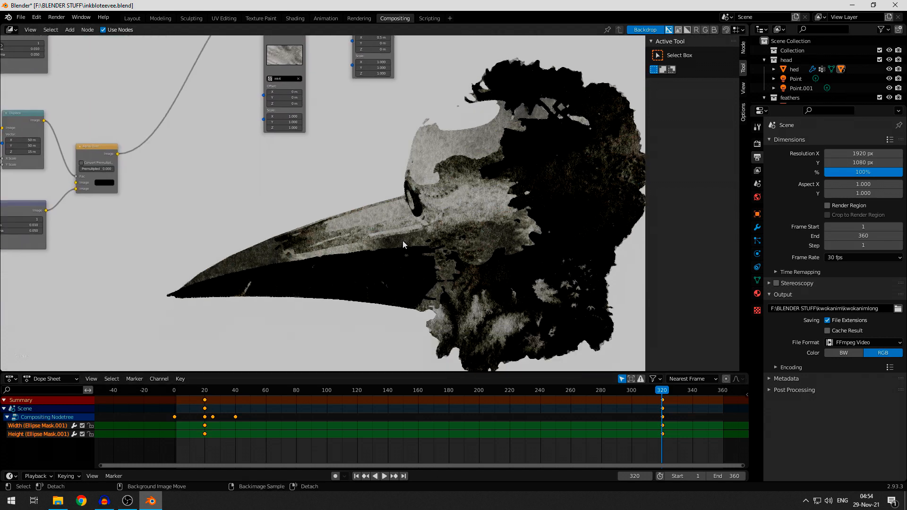
drag(667, 394, 358, 379)
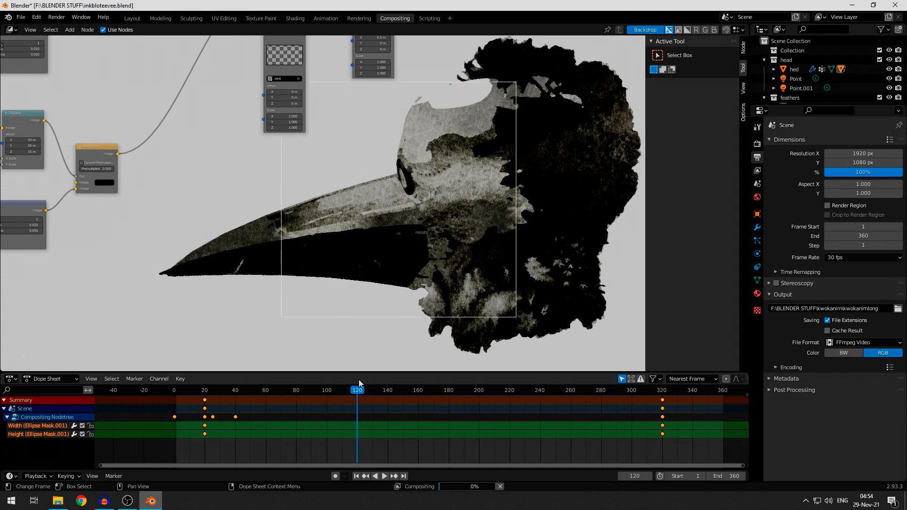
click(566, 216)
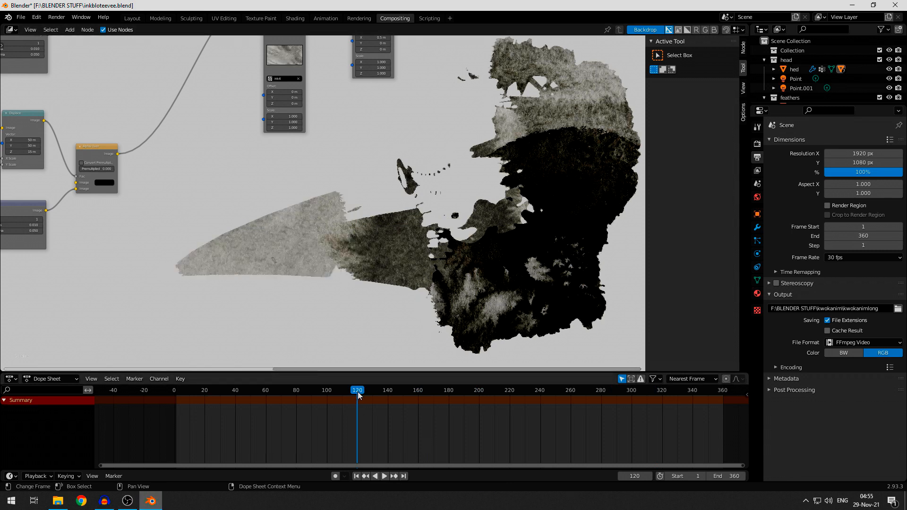
drag(359, 395, 269, 393)
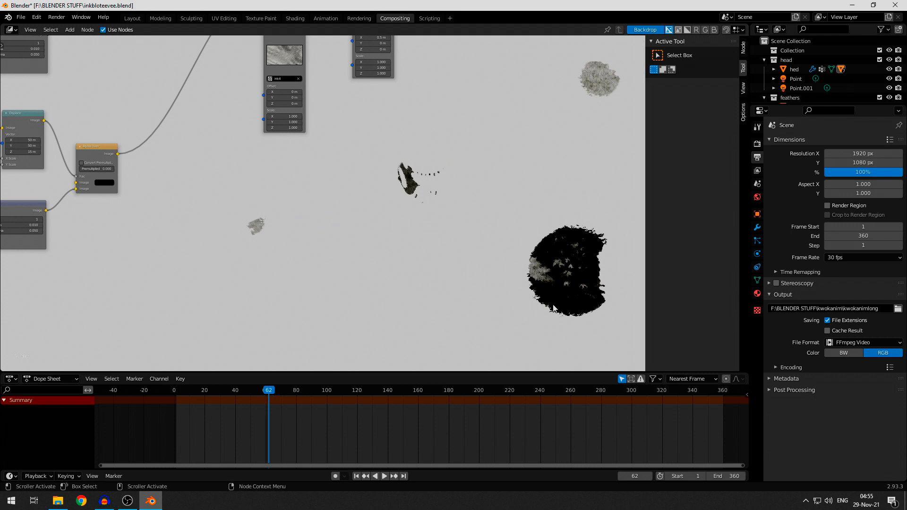
click(335, 392)
key(space)
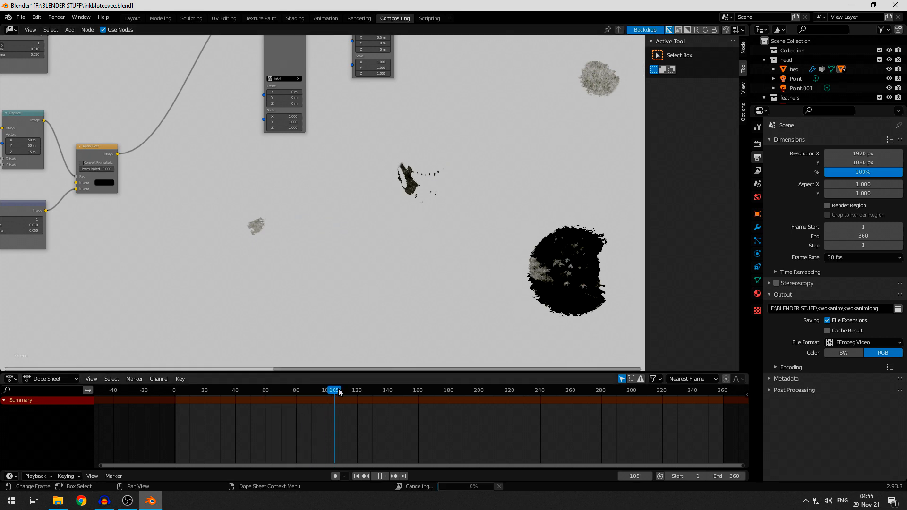
key(space)
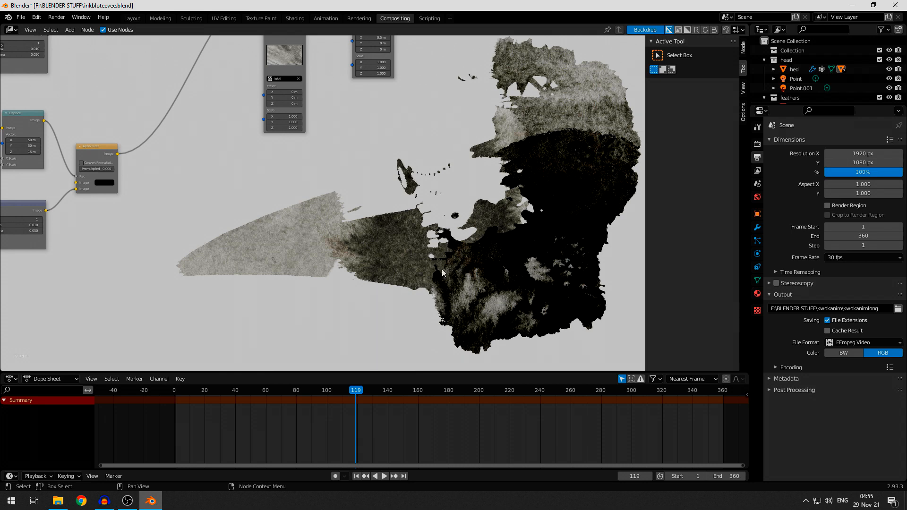
- Review the complete node tree from the source textures to the final Alpha Over chain, and go to frame 359 to check the finished reveal
scroll(353, 221, down, 5)
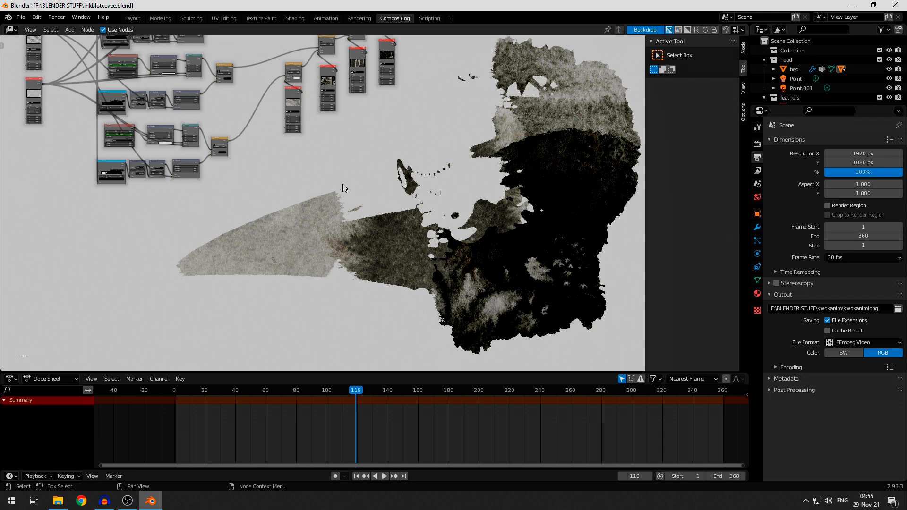
middle_drag(260, 71, 444, 202)
scroll(444, 202, up, 2)
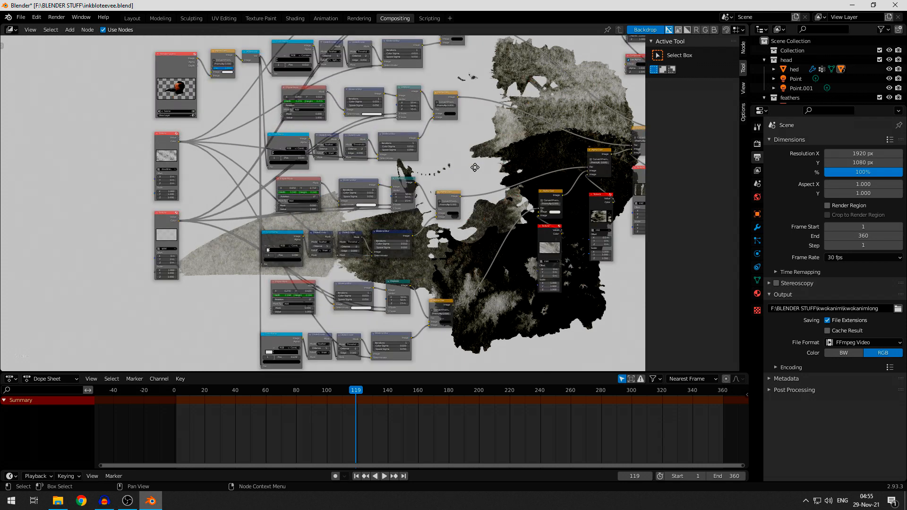
middle_drag(377, 198, 403, 247)
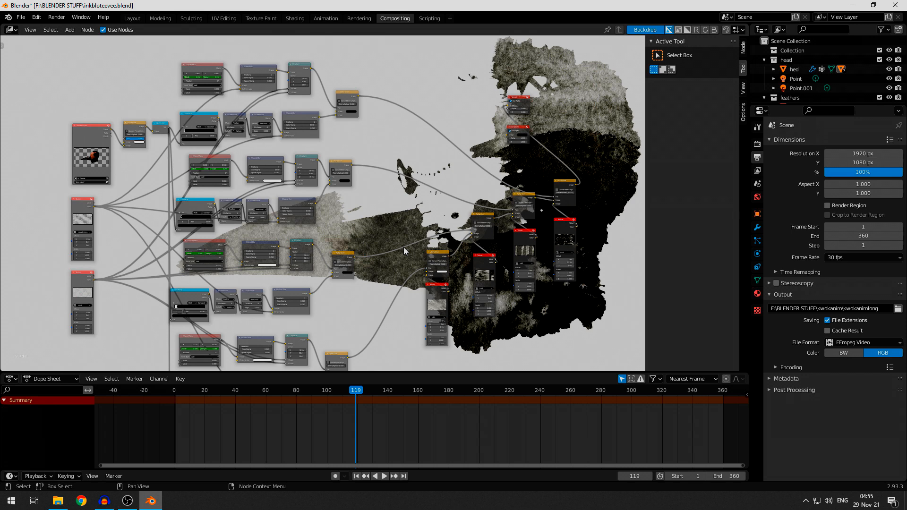
middle_drag(404, 247, 236, 225)
middle_drag(478, 255, 421, 233)
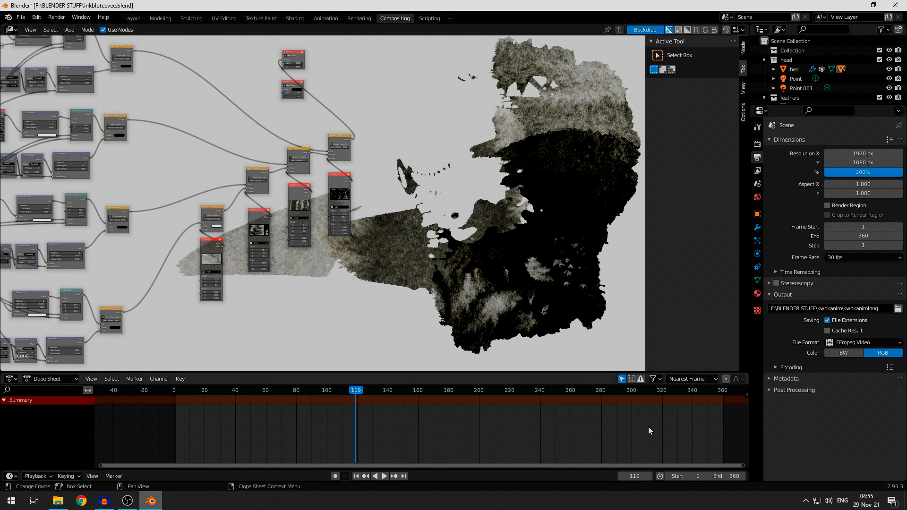
click(721, 391)
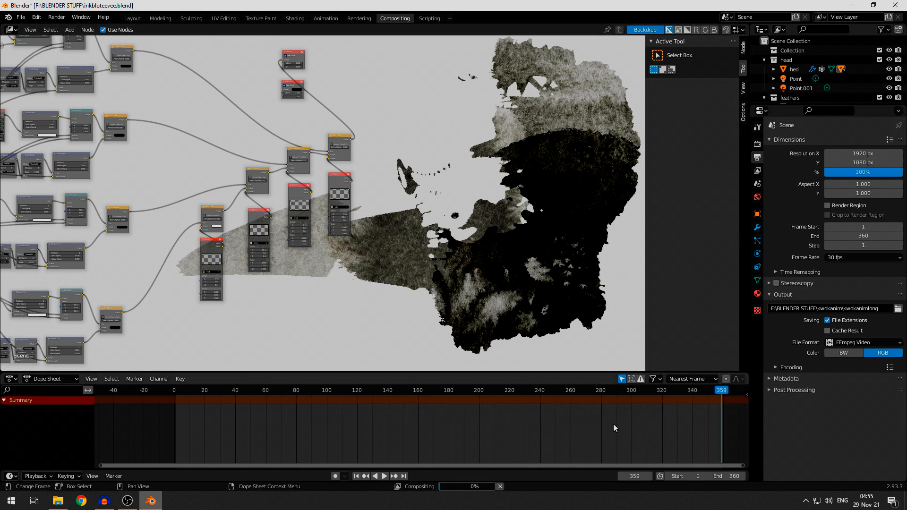